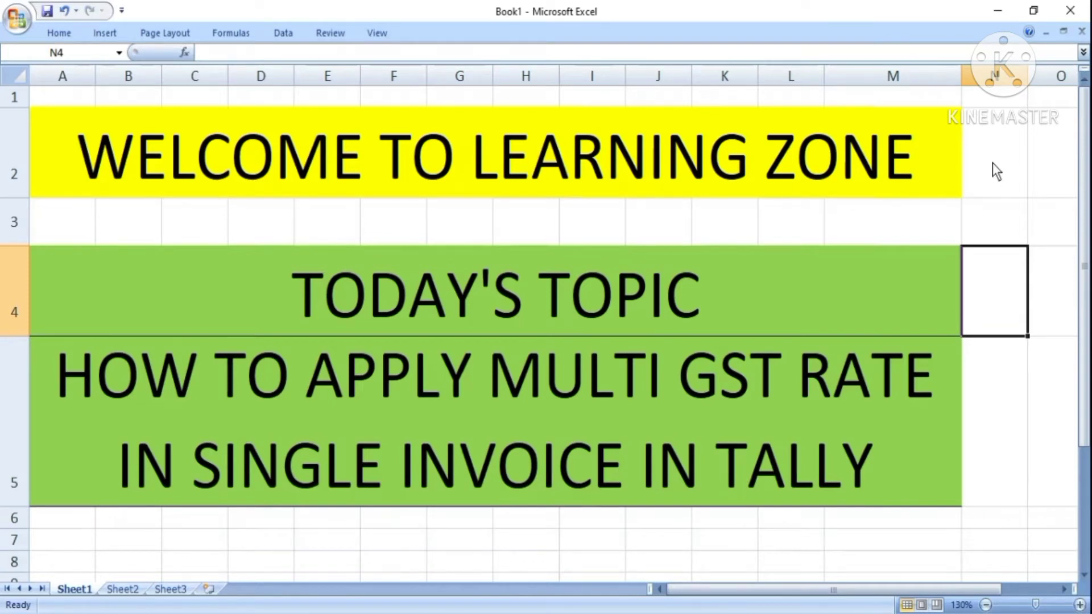
{"action": "left_click", "coordinate": [991, 162]}
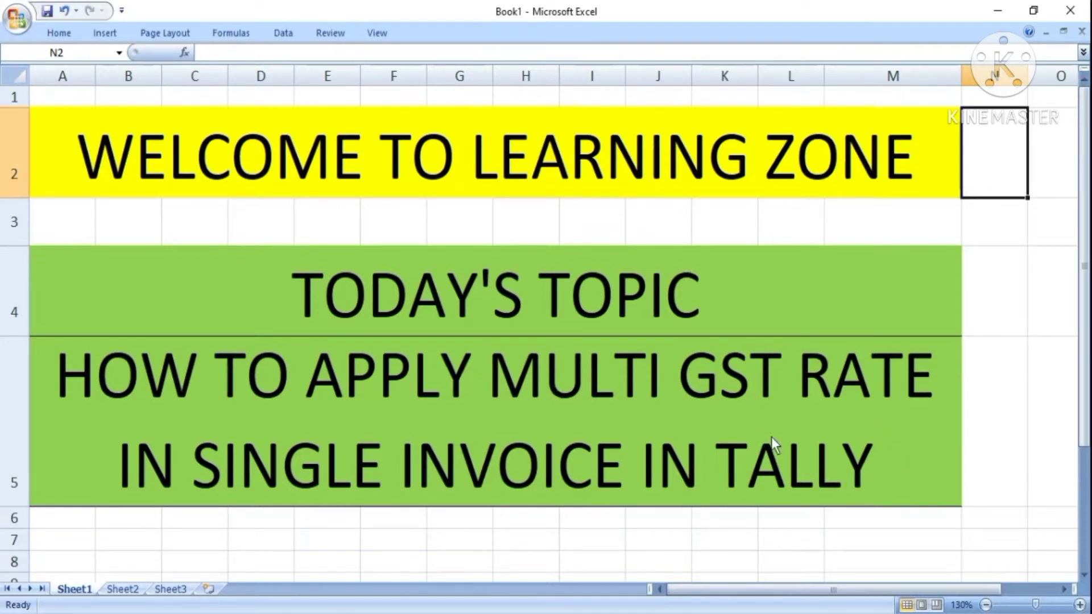
{"action": "left_click", "coordinate": [982, 413]}
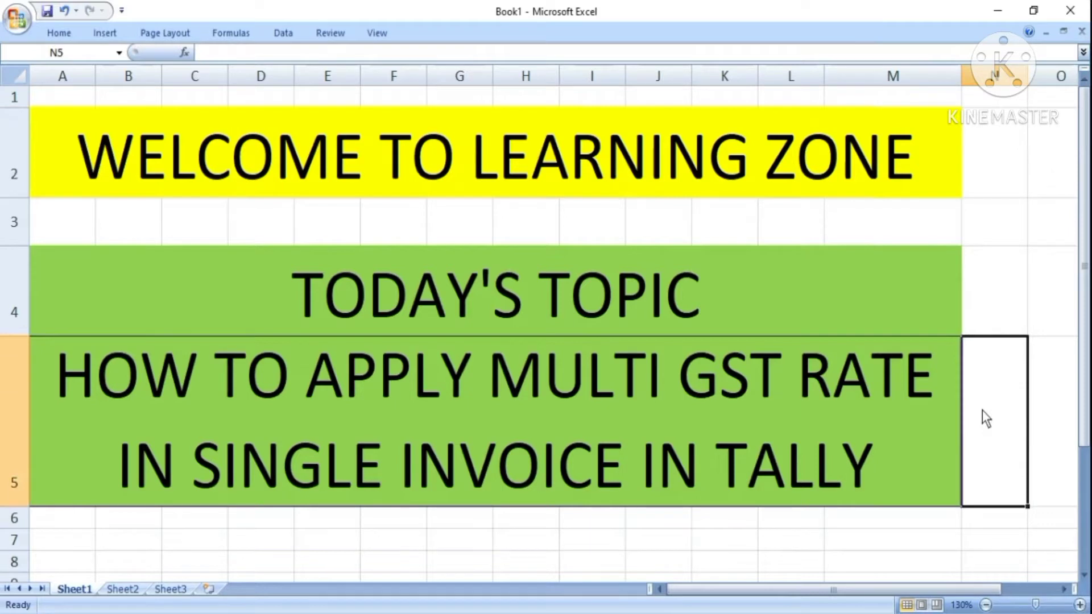
{"action": "left_click", "coordinate": [1005, 283]}
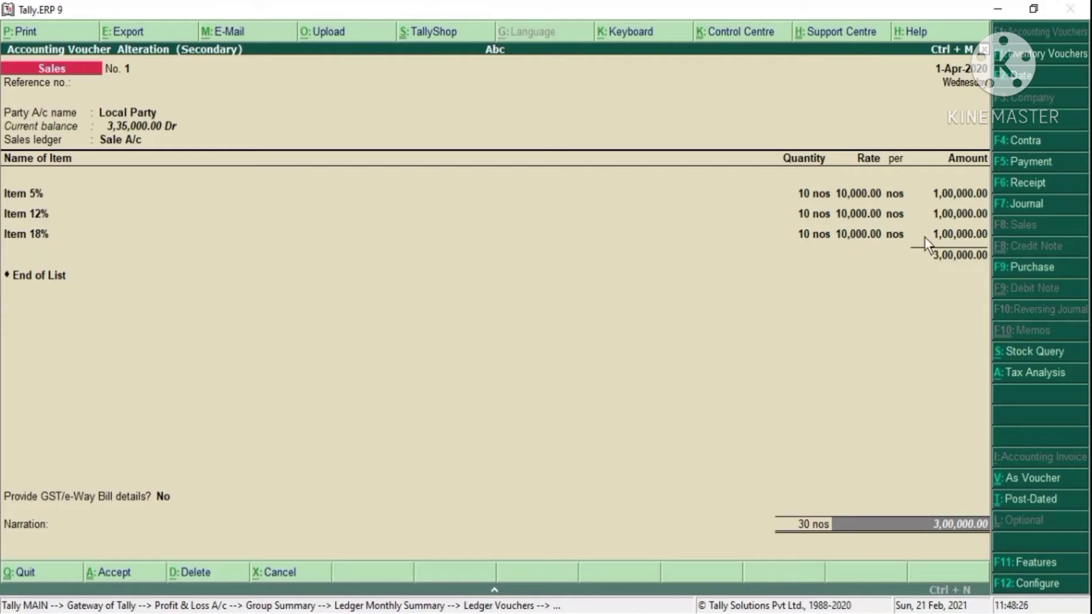
Add the Cgst @ 2.5% ledger below the three stock items in the sales voucher.
{"action": "left_click", "coordinate": [969, 258]}
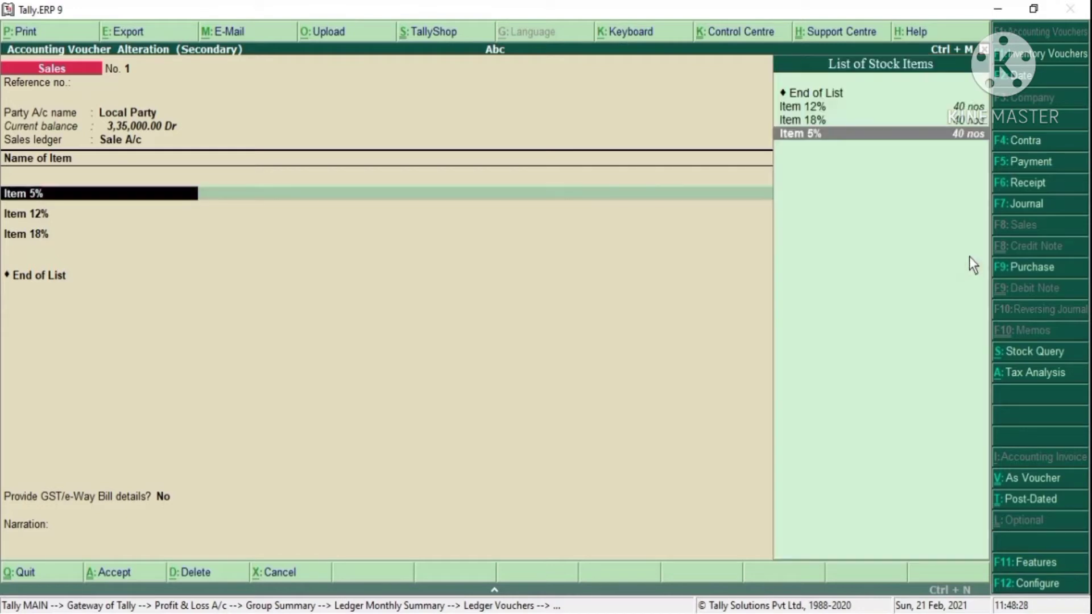
{"action": "key", "text": "Return"}
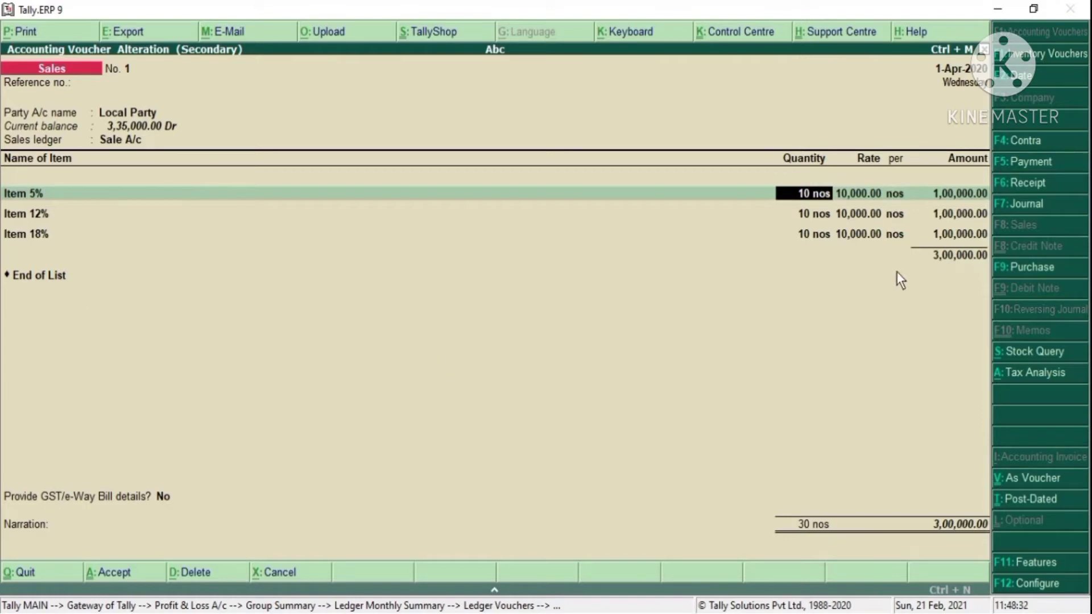
{"action": "left_click", "coordinate": [32, 275]}
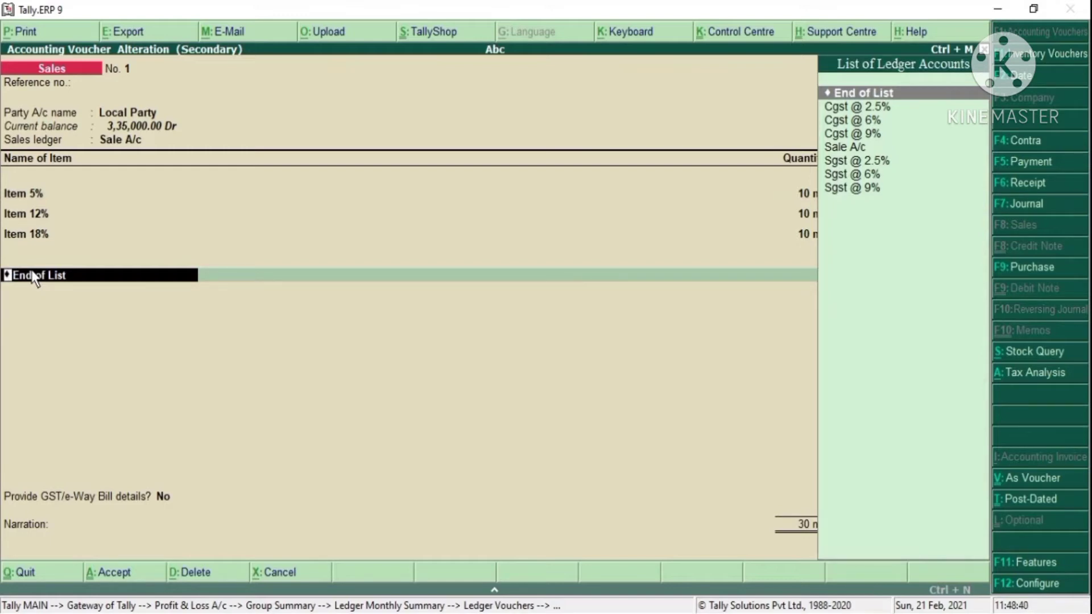
{"action": "key", "text": "Down"}
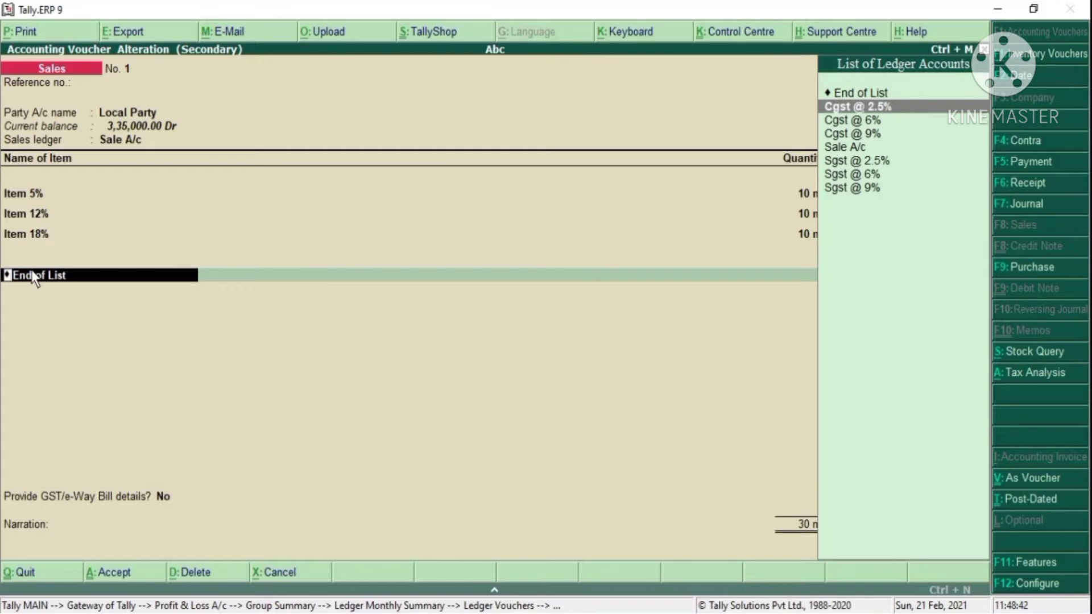
{"action": "key", "text": "Return"}
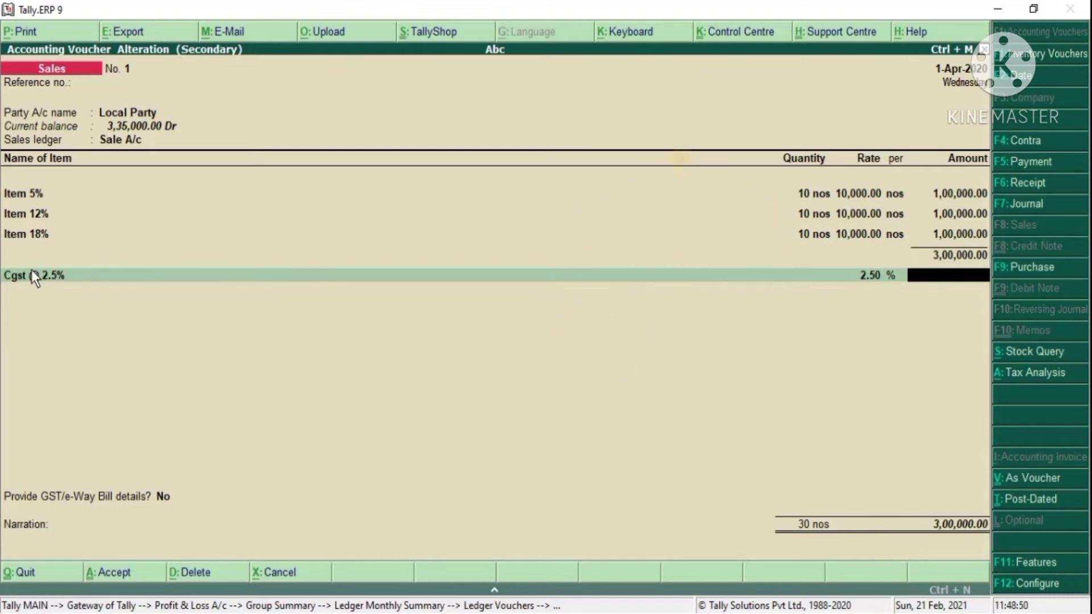
Inspect the Cgst @ 2.5% ledger's tax type and percentage of calculation, and return to the voucher without altering it.
{"action": "left_click", "coordinate": [32, 272]}
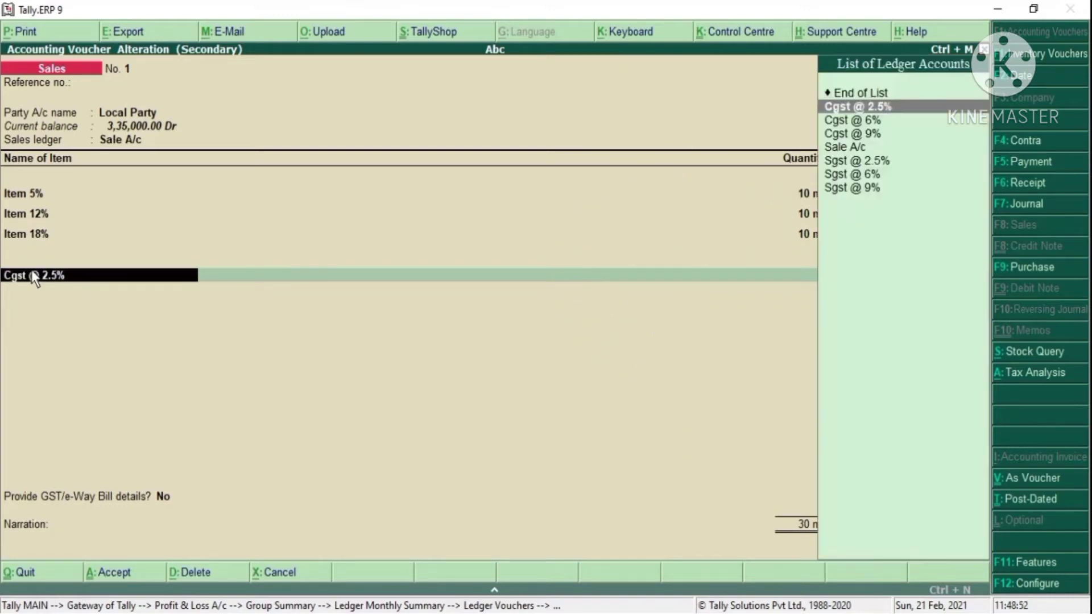
{"action": "key", "text": "ctrl+Return"}
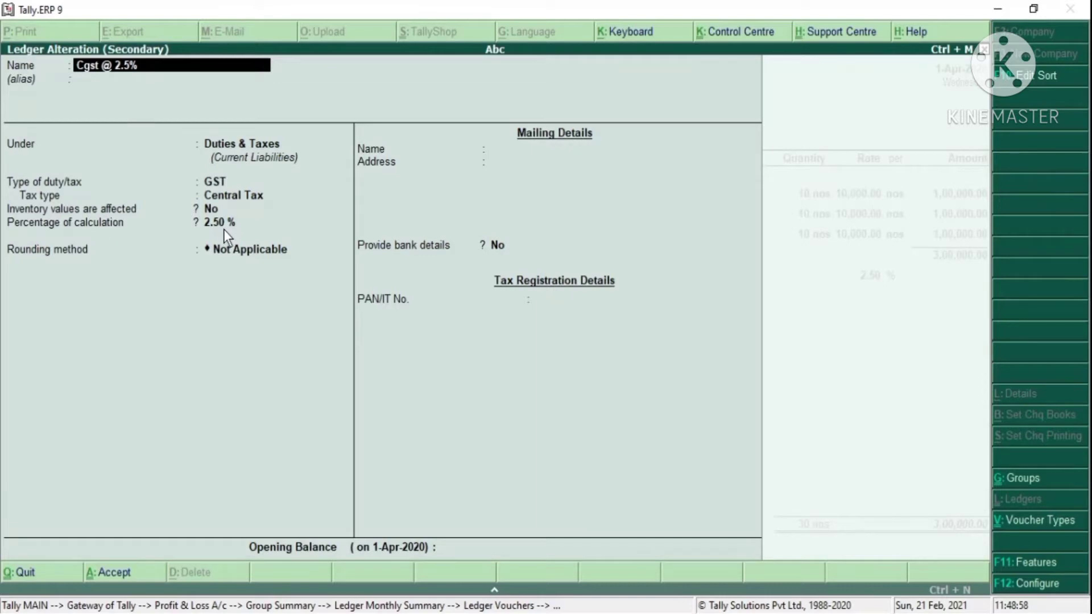
{"action": "key", "text": "Escape"}
{"action": "key", "text": "y"}
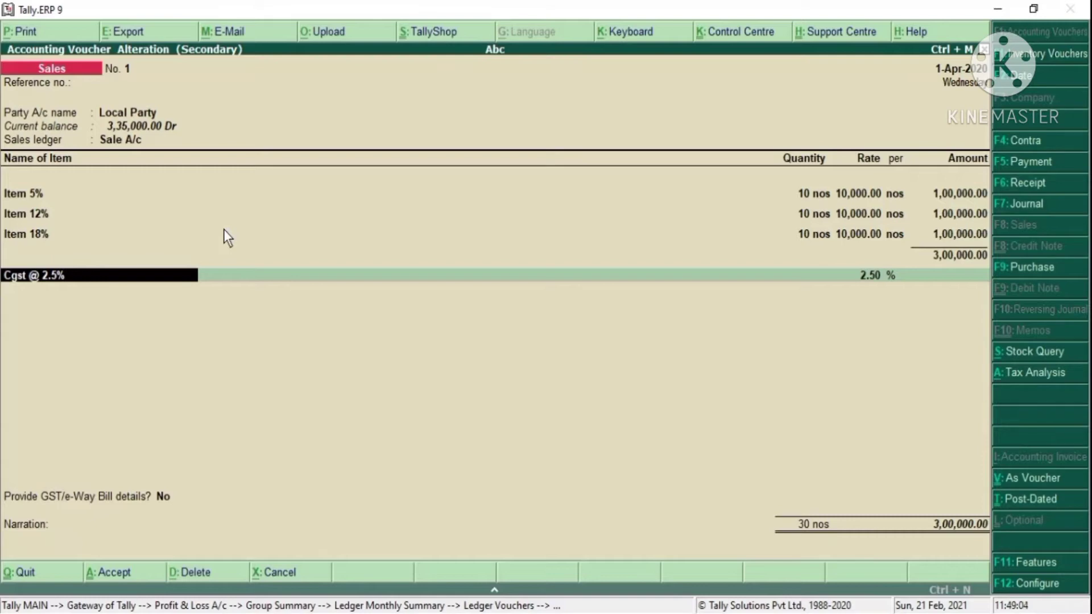
Set the Cgst @ 2.5% amount to 2,500 and add the Sgst @ 2.5% ledger with an amount of 2,500.
{"action": "key", "text": "Return"}
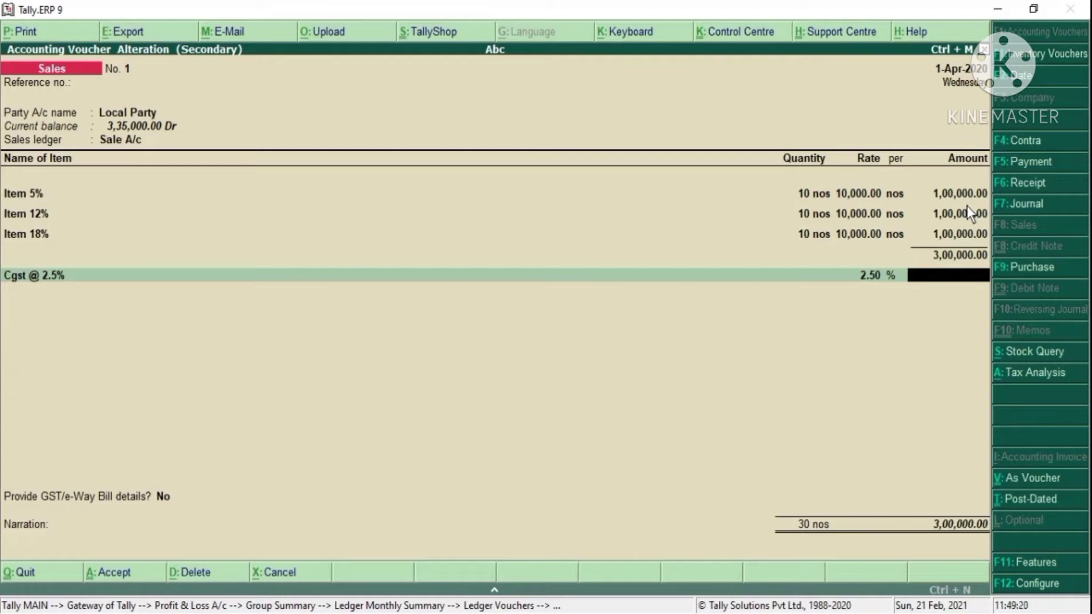
{"action": "type", "text": "2500"}
{"action": "key", "text": "Return"}
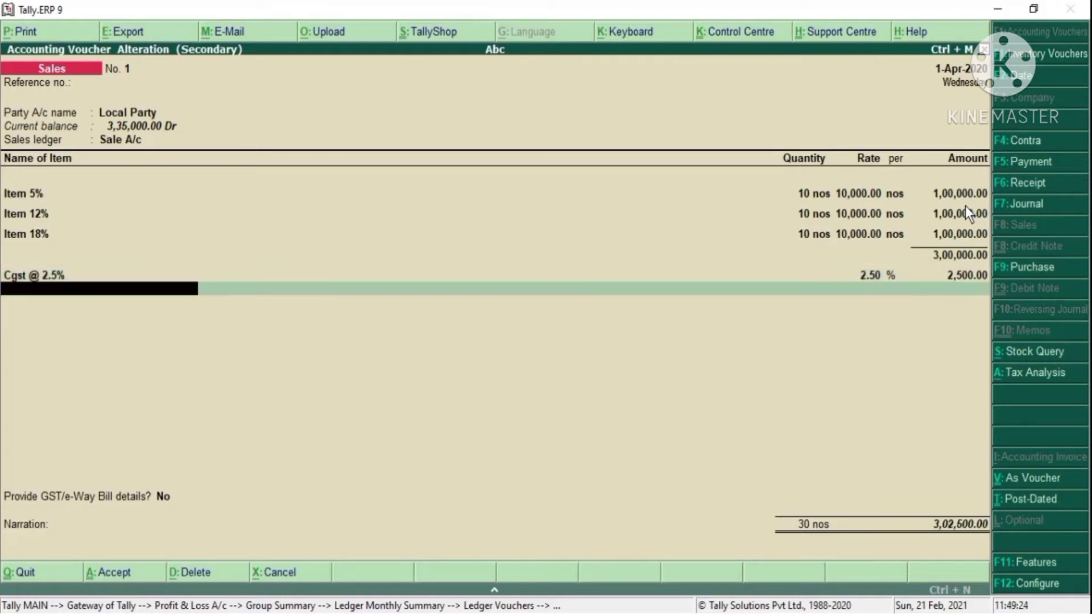
{"action": "type", "text": "SG"}
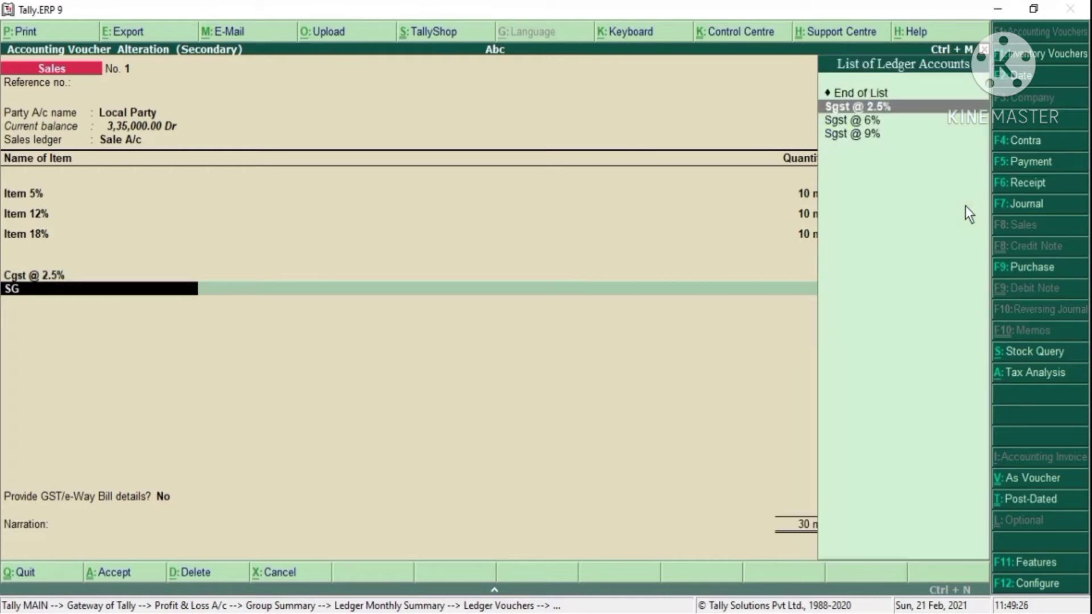
{"action": "key", "text": "Return"}
{"action": "type", "text": "2,500"}
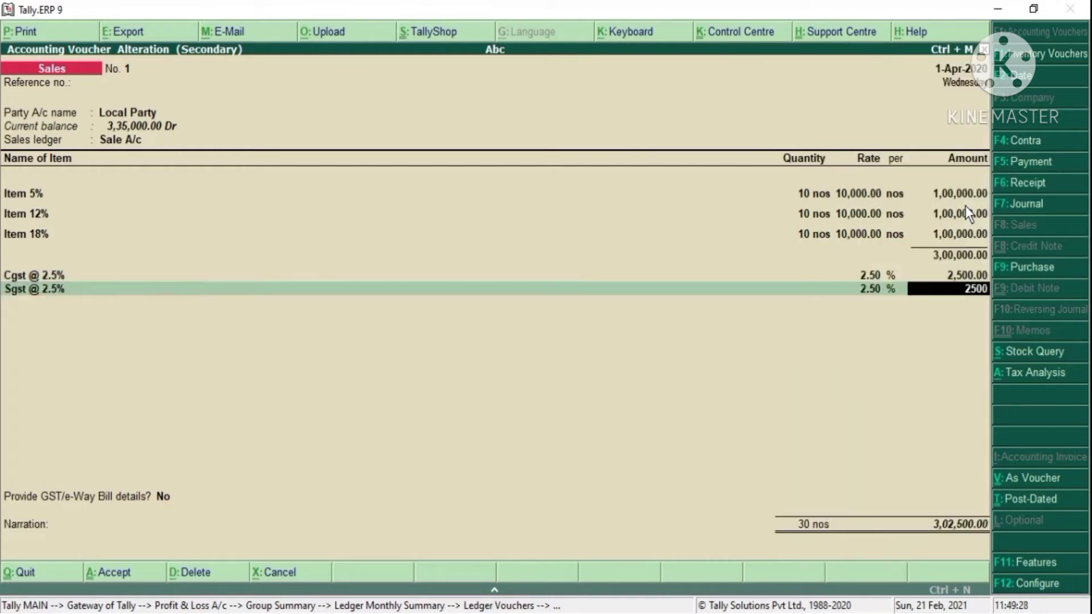
{"action": "key", "text": "Return"}
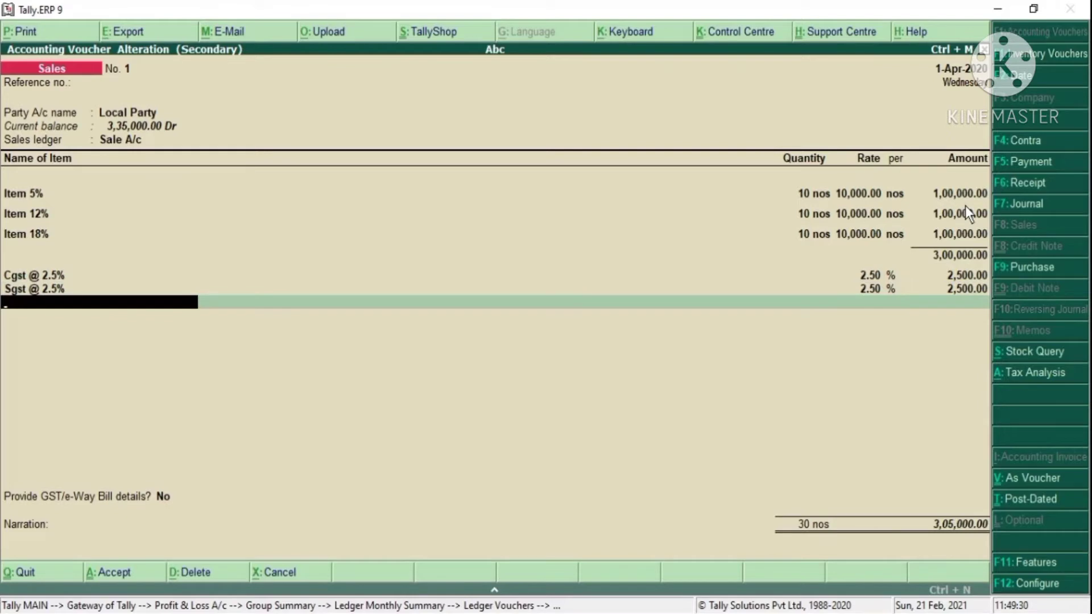
Add the Cgst @ 6% ledger to the voucher with an amount of 6,000.
{"action": "type", "text": "CGST"}
{"action": "key", "text": "Down"}
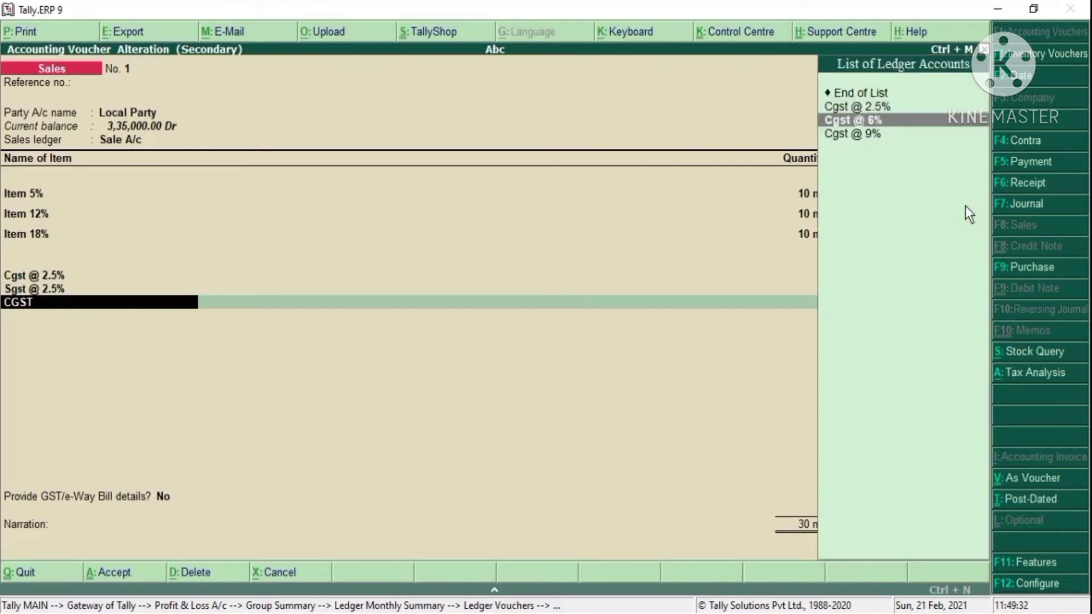
{"action": "key", "text": "Return"}
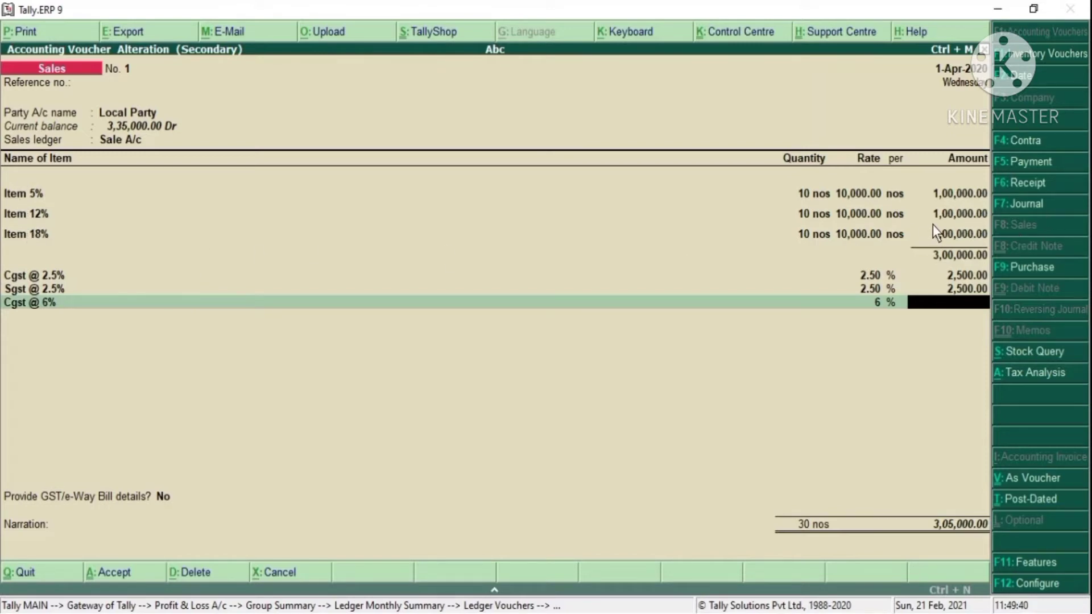
{"action": "type", "text": "6000"}
{"action": "key", "text": "Return"}
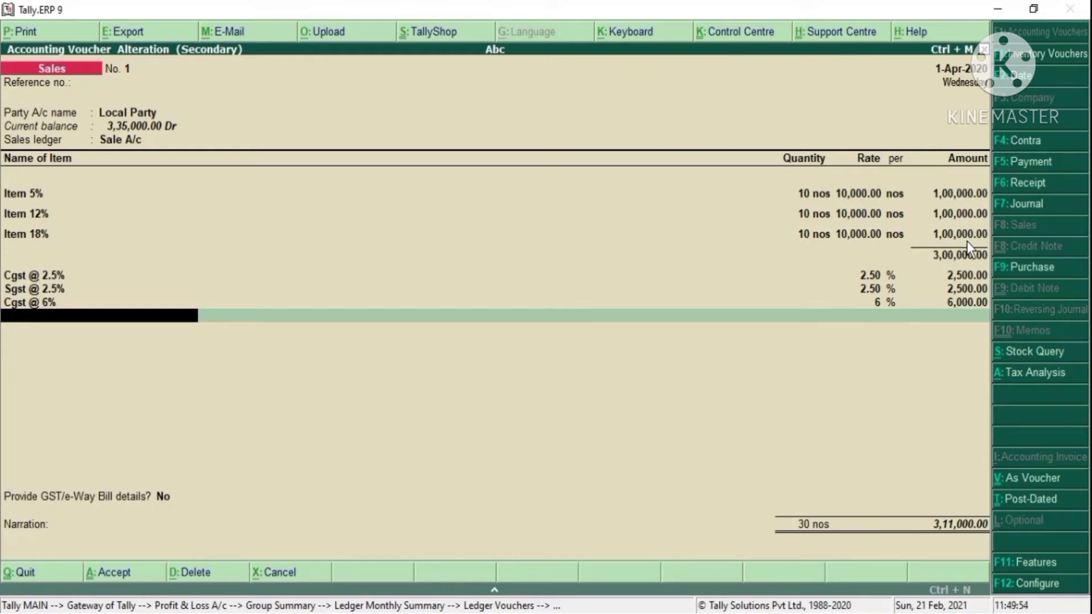
Add the Sgst @ 6% ledger to the voucher with an amount of 6,000.
{"action": "type", "text": "sg"}
{"action": "key", "text": "Down"}
{"action": "key", "text": "Return"}
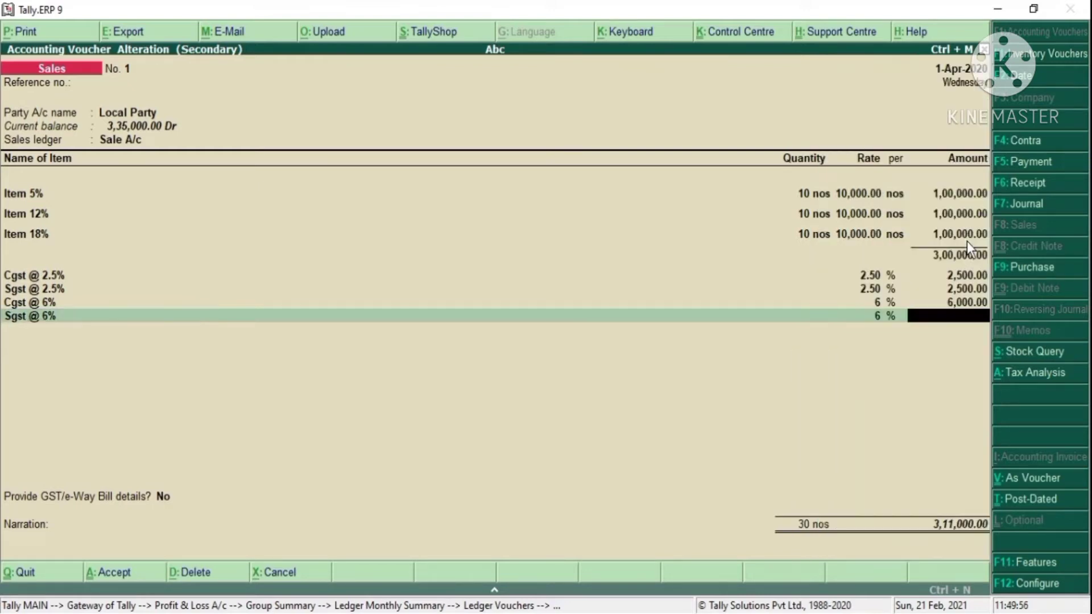
{"action": "type", "text": "6000"}
{"action": "key", "text": "Return"}
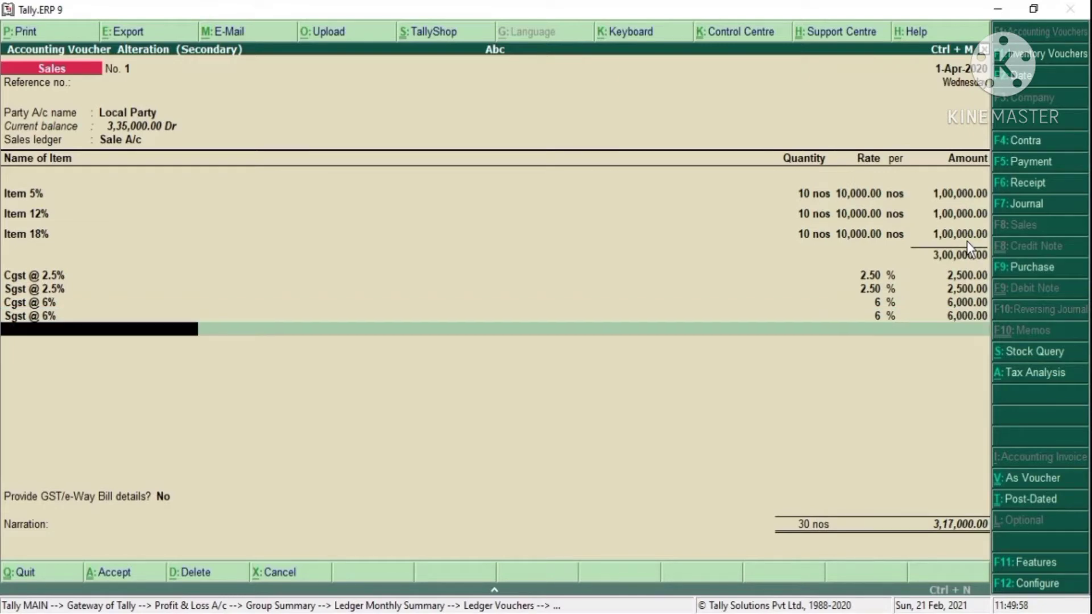
Add the Cgst @ 9% ledger to the voucher with an amount of 9,000.
{"action": "type", "text": "cgst"}
{"action": "key", "text": "Down"}
{"action": "key", "text": "Down"}
{"action": "key", "text": "Down"}
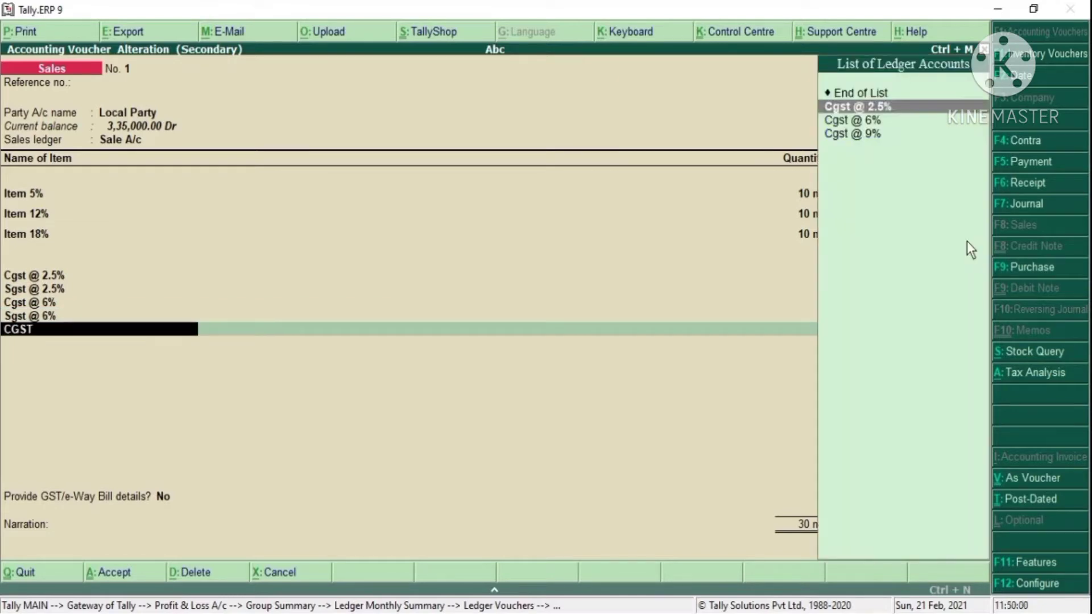
{"action": "key", "text": "Return"}
{"action": "type", "text": "9000"}
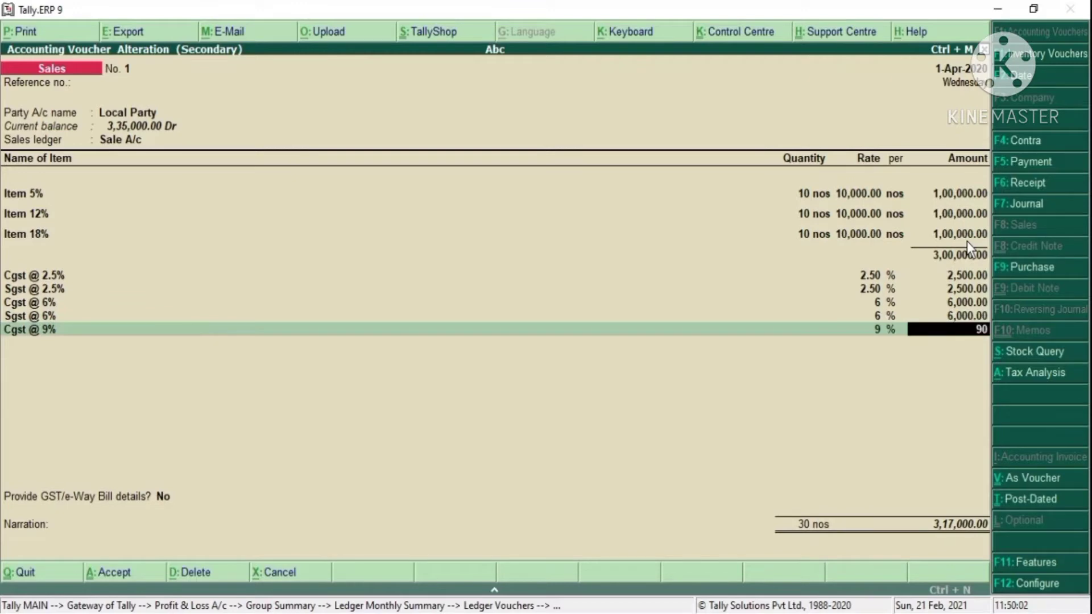
{"action": "key", "text": "Return"}
Add the Sgst @ 9% ledger to the voucher with an amount of 9,000.
{"action": "type", "text": "sgst"}
{"action": "key", "text": "Down"}
{"action": "key", "text": "Down"}
{"action": "key", "text": "Down"}
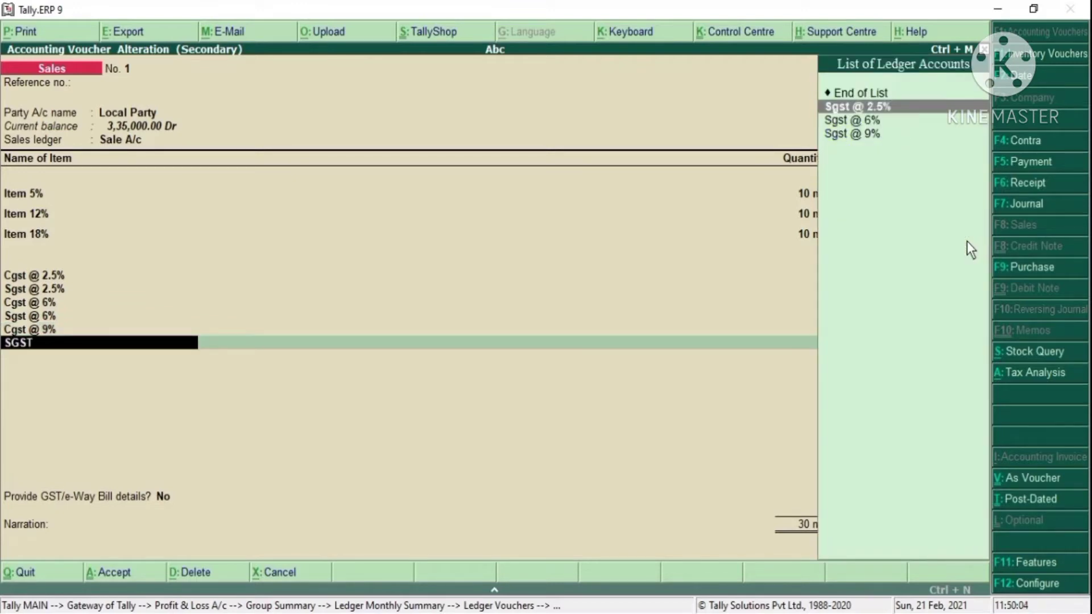
{"action": "key", "text": "Return"}
{"action": "type", "text": "9000"}
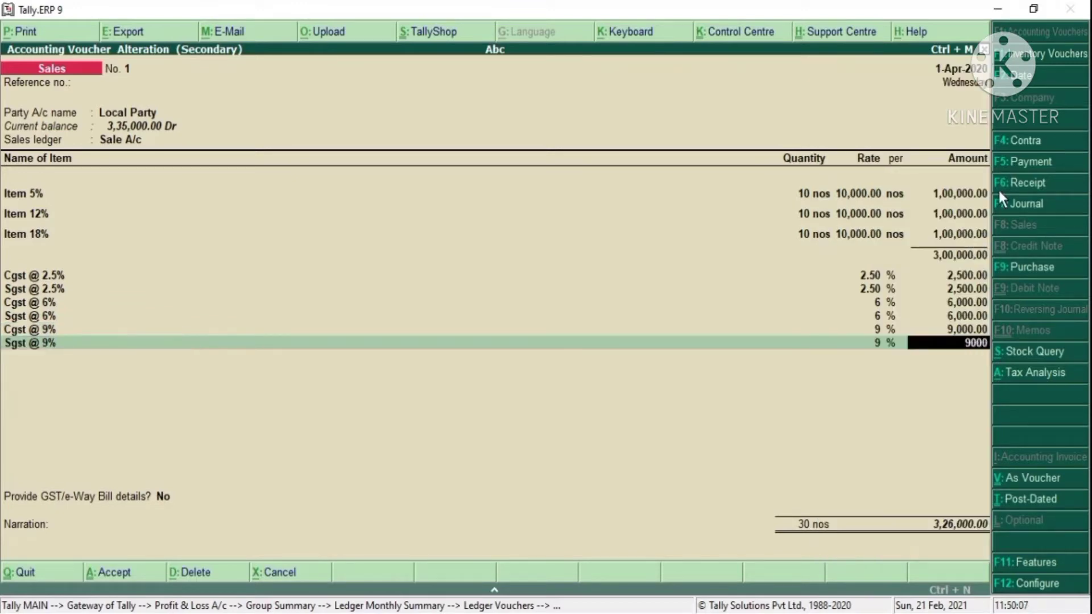
{"action": "key", "text": "Return"}
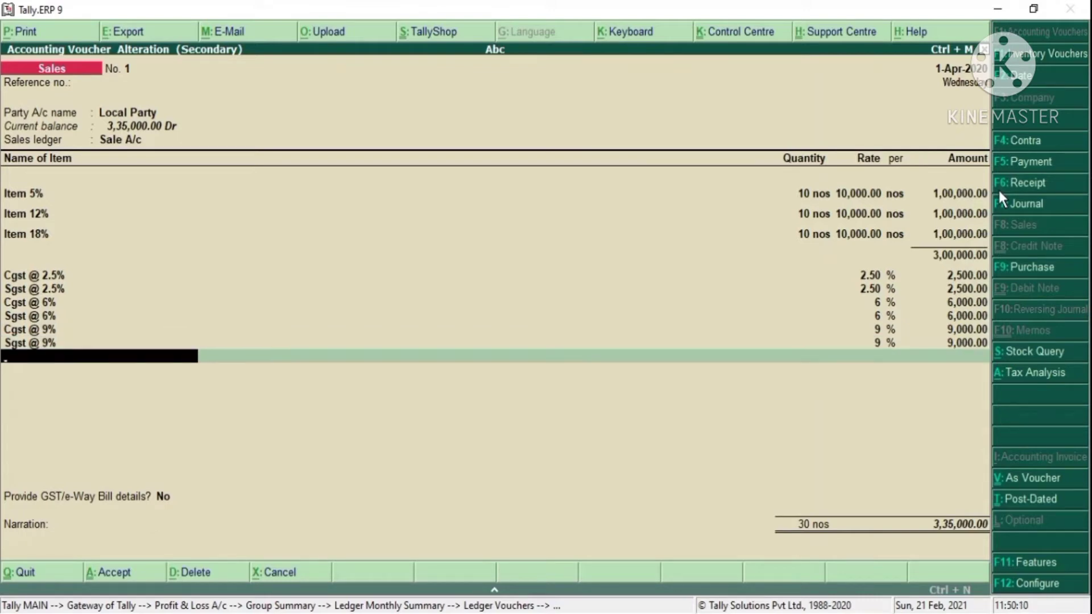
Save the voucher with GST/e-Way Bill details at No and an empty narration, accepting the modified tax details with conflicts.
{"action": "key", "text": "Return"}
{"action": "key", "text": "Return"}
{"action": "key", "text": "Return"}
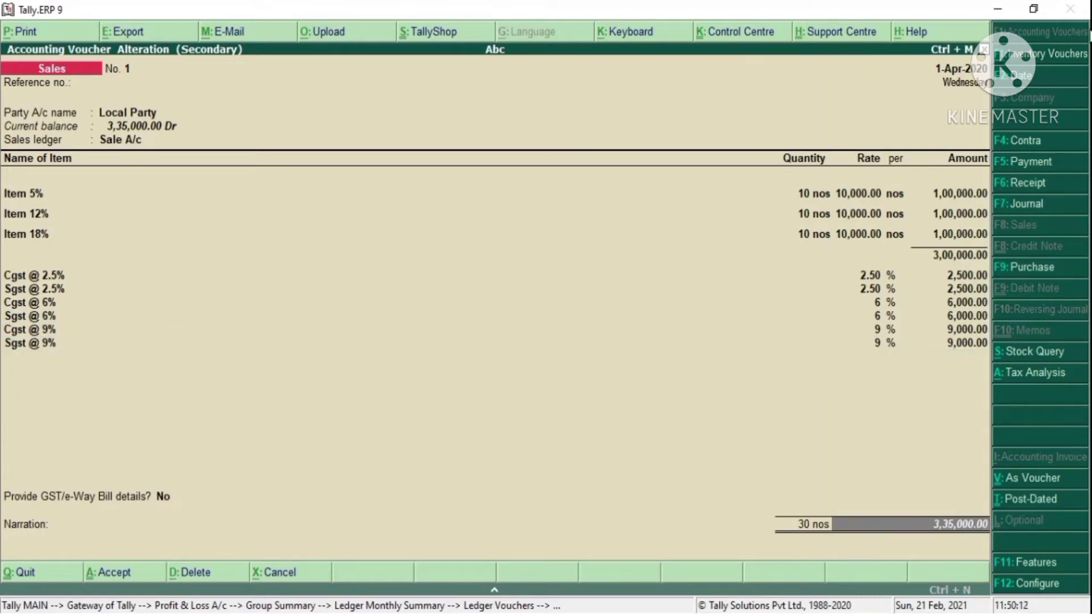
{"action": "key", "text": "Return"}
{"action": "key", "text": "Return"}
{"action": "key", "text": "Return"}
{"action": "key", "text": "Return"}
{"action": "key", "text": "Return"}
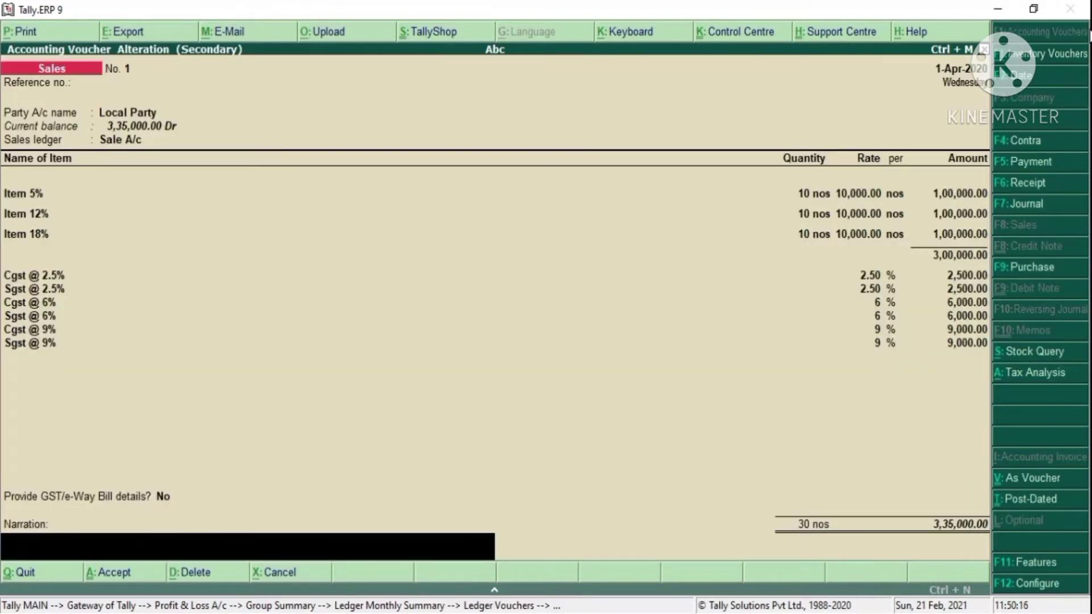
{"action": "key", "text": "Return"}
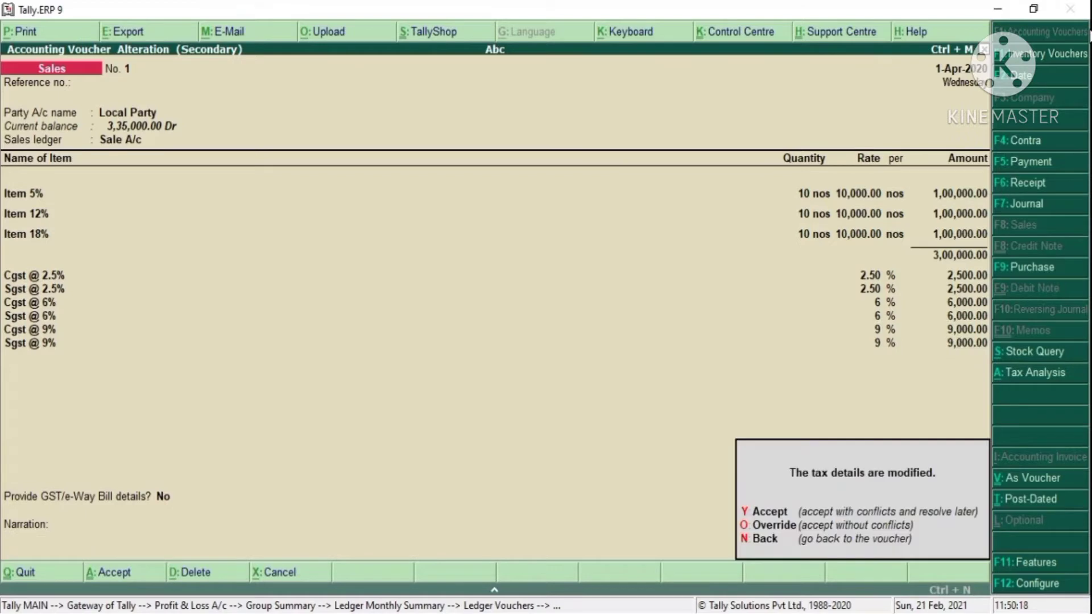
{"action": "key", "text": "y"}
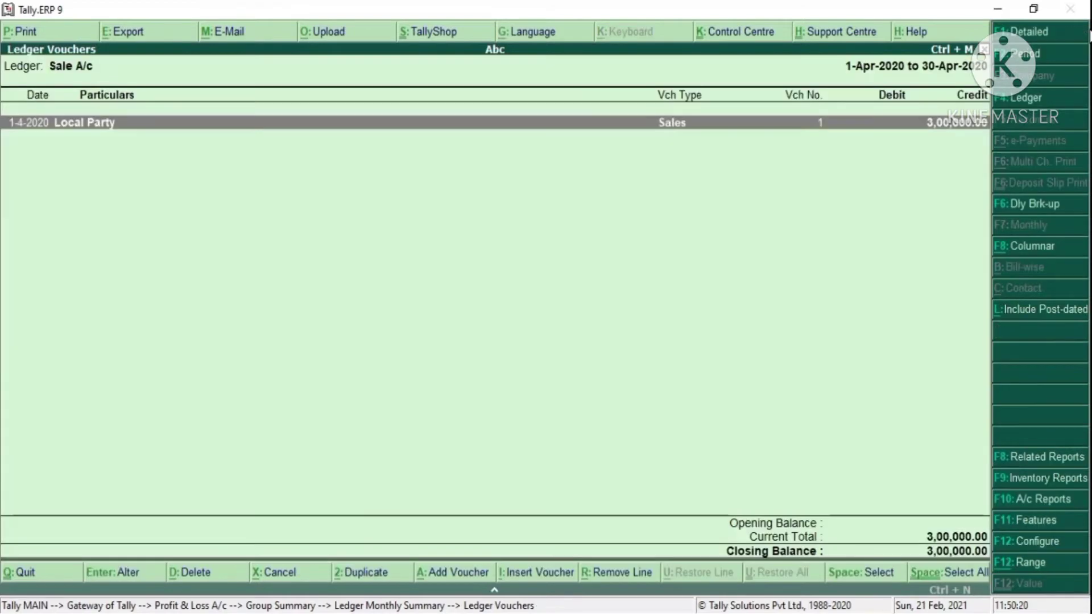
Reopen the saved sales voucher and examine the GST details of its three items in Tax Analysis.
{"action": "key", "text": "Return"}
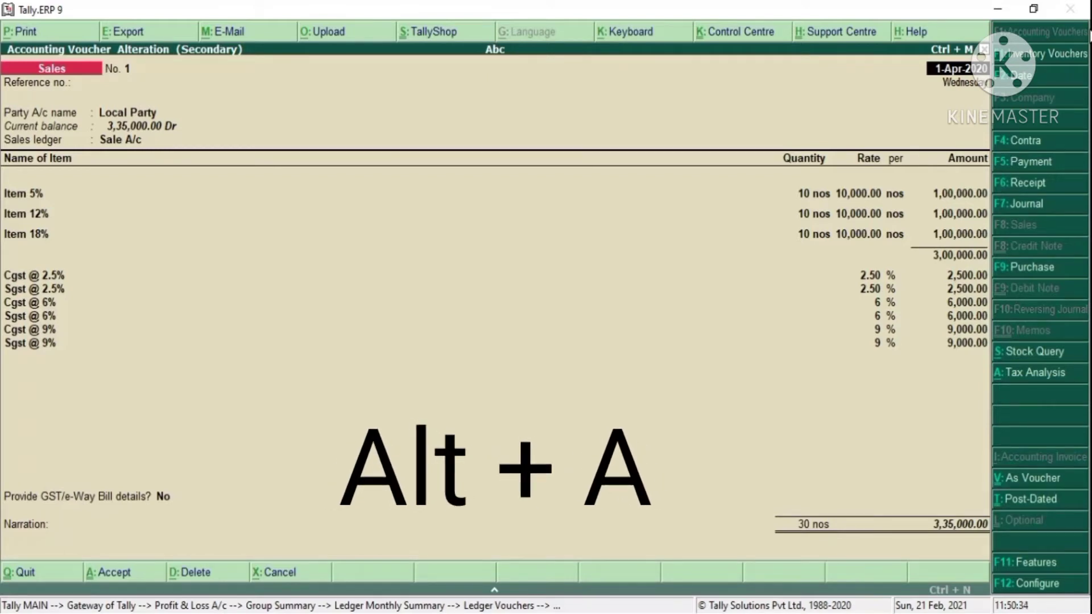
{"action": "key", "text": "alt+a"}
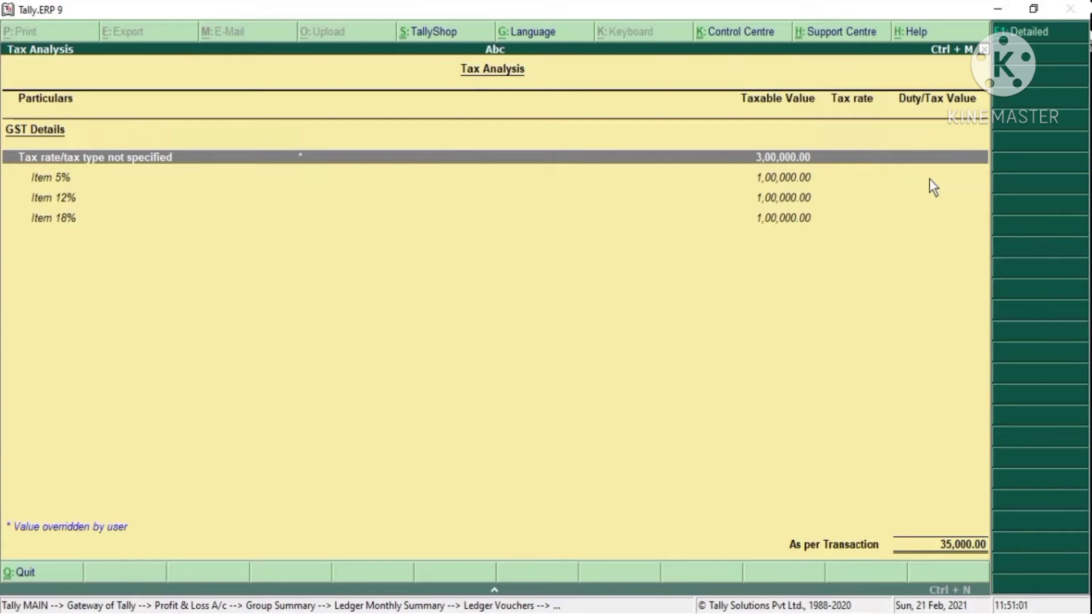
{"action": "key", "text": "Down"}
{"action": "key", "text": "Down"}
{"action": "key", "text": "Down"}
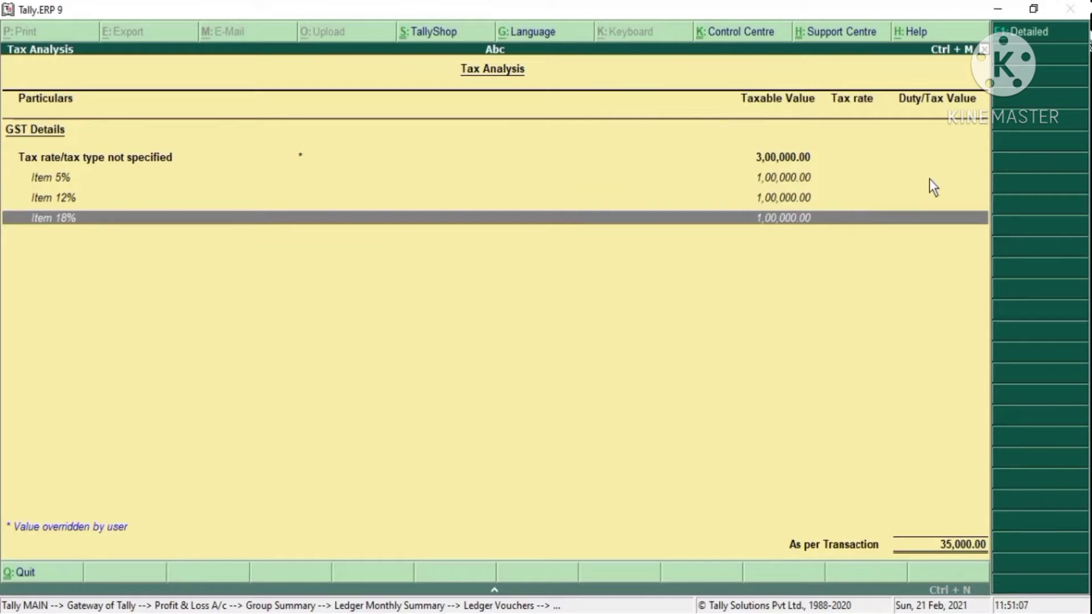
{"action": "key", "text": "Escape"}
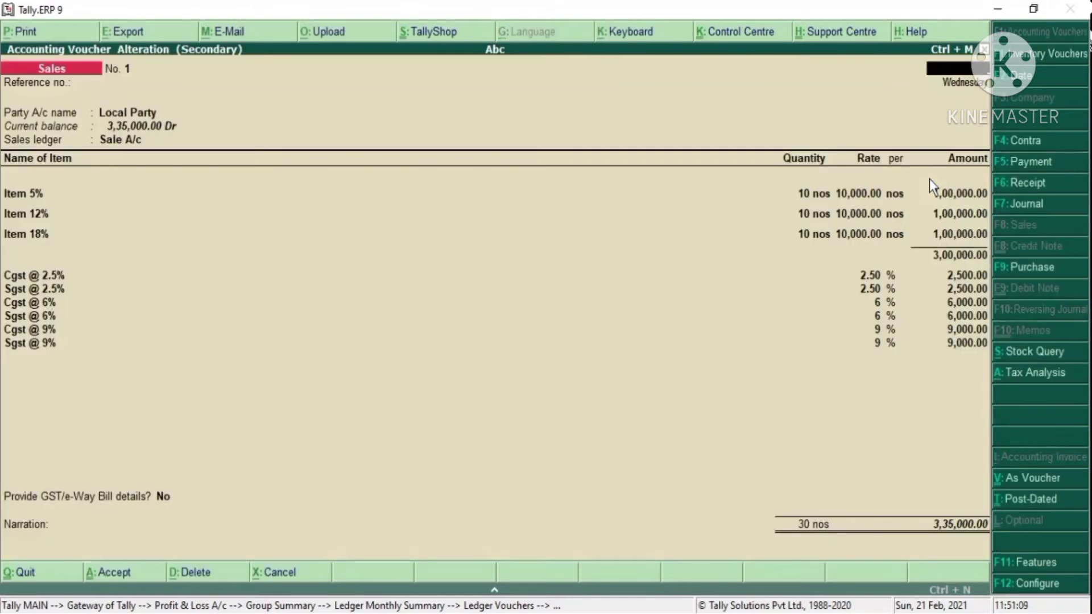
Quit the sales voucher without changes and go back to the Sales Accounts group summary.
{"action": "key", "text": "Escape"}
{"action": "key", "text": "y"}
{"action": "key", "text": "Escape"}
{"action": "key", "text": "Escape"}
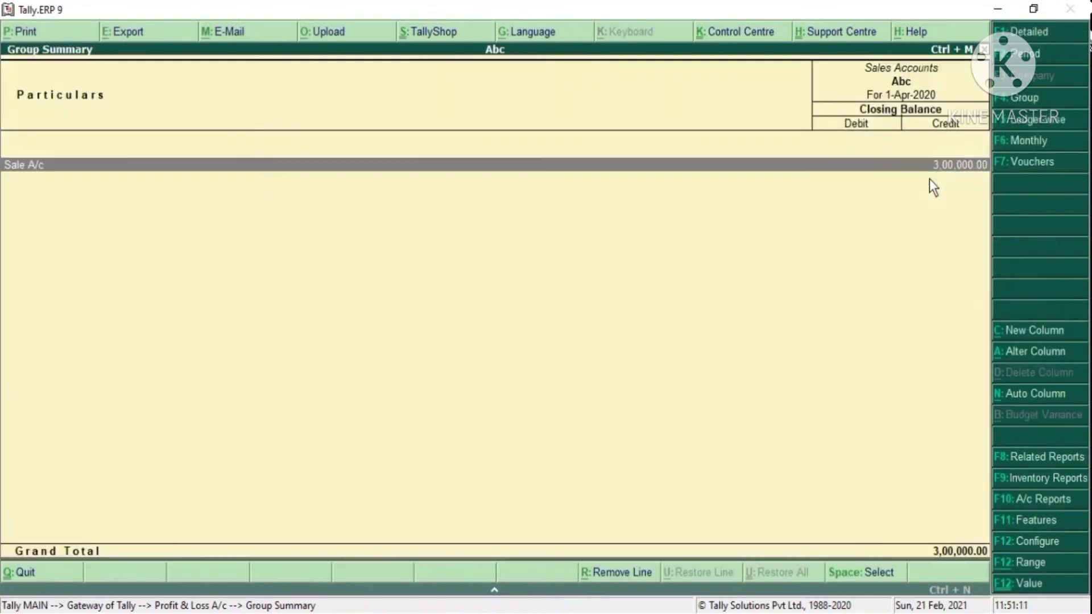
Leave the group summary and open the Sales Register among the account books.
{"action": "key", "text": "Escape"}
{"action": "key", "text": "Escape"}
{"action": "key", "text": "Up"}
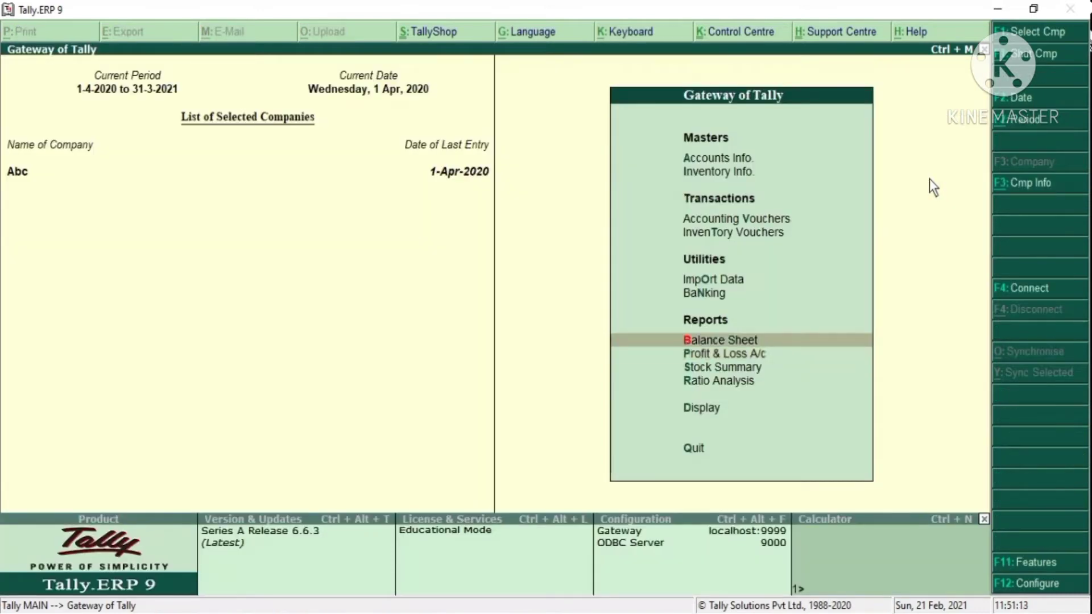
{"action": "key", "text": "Down"}
{"action": "key", "text": "Down"}
{"action": "key", "text": "Down"}
{"action": "key", "text": "Down"}
{"action": "key", "text": "Return"}
{"action": "key", "text": "Down"}
{"action": "key", "text": "Down"}
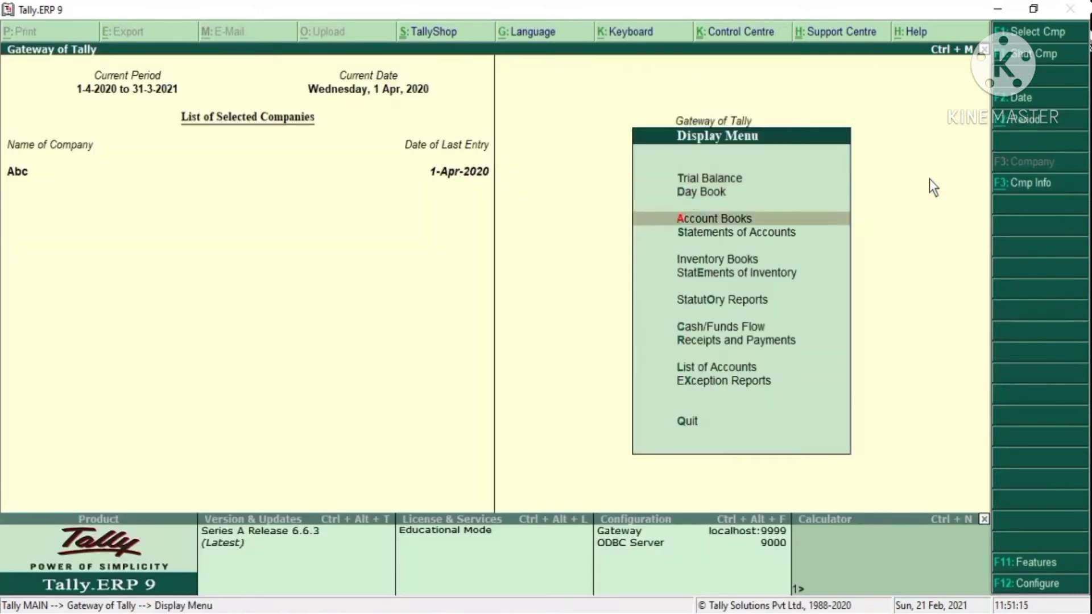
{"action": "key", "text": "Return"}
{"action": "key", "text": "Down"}
{"action": "key", "text": "Down"}
{"action": "key", "text": "Down"}
{"action": "key", "text": "Down"}
{"action": "key", "text": "Return"}
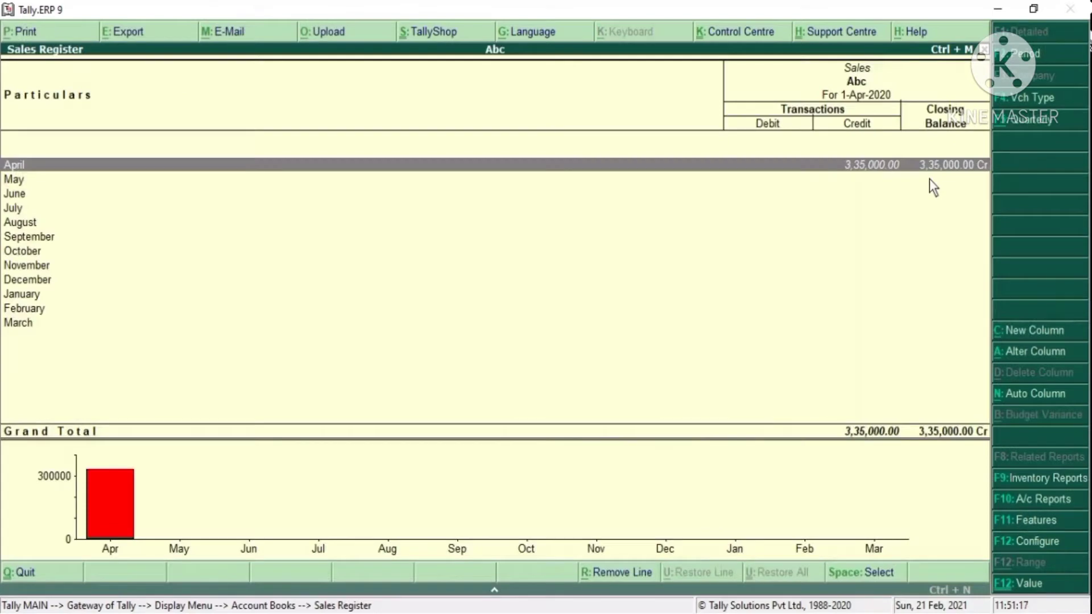
View the Local Party sales voucher for April and quit it without changes.
{"action": "key", "text": "Return"}
{"action": "key", "text": "Return"}
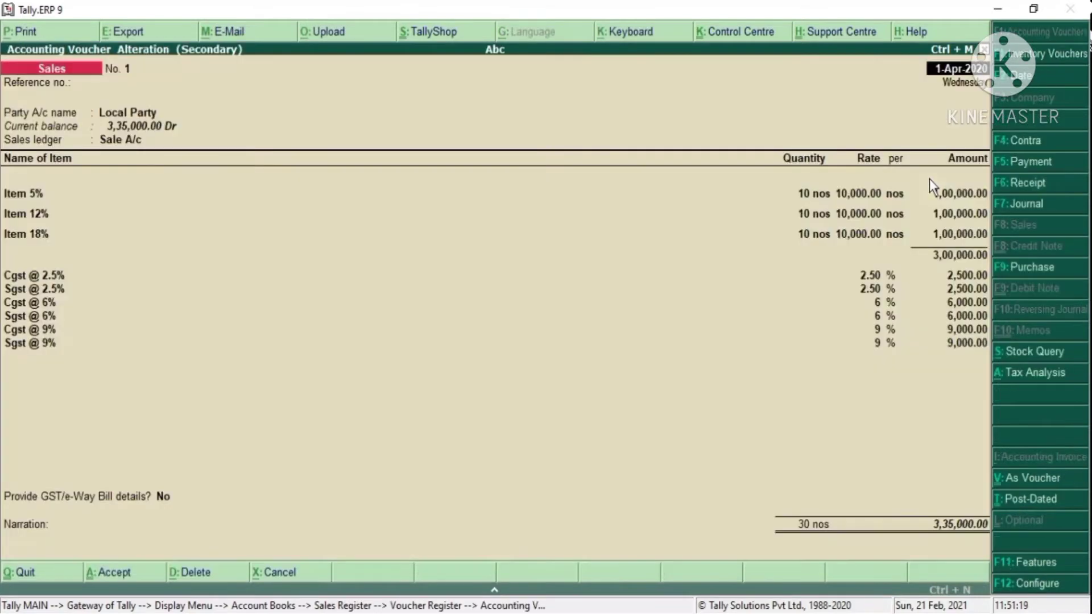
{"action": "key", "text": "Escape"}
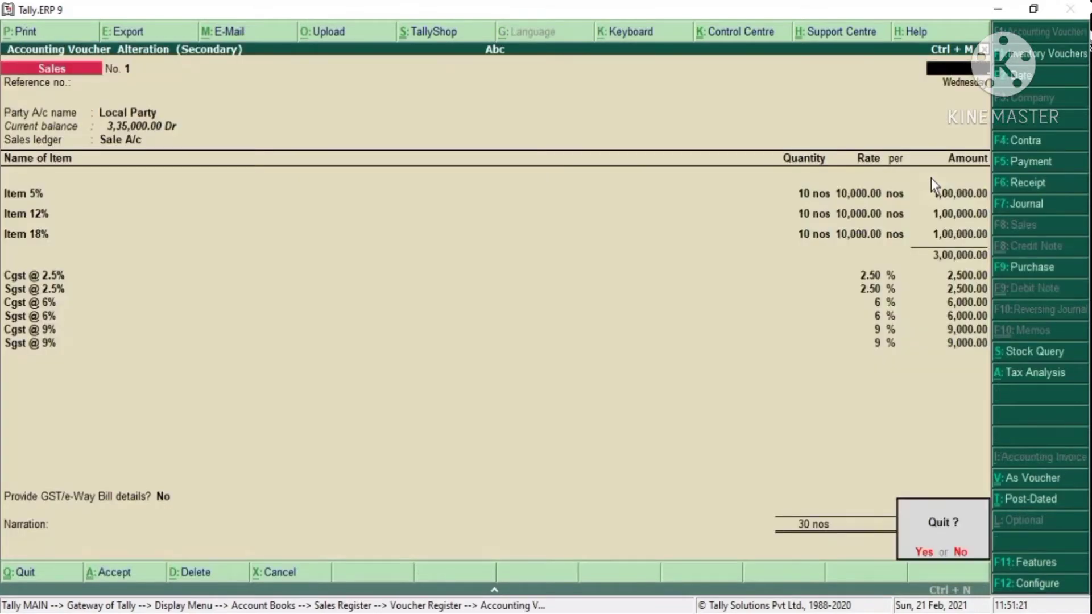
{"action": "key", "text": "Return"}
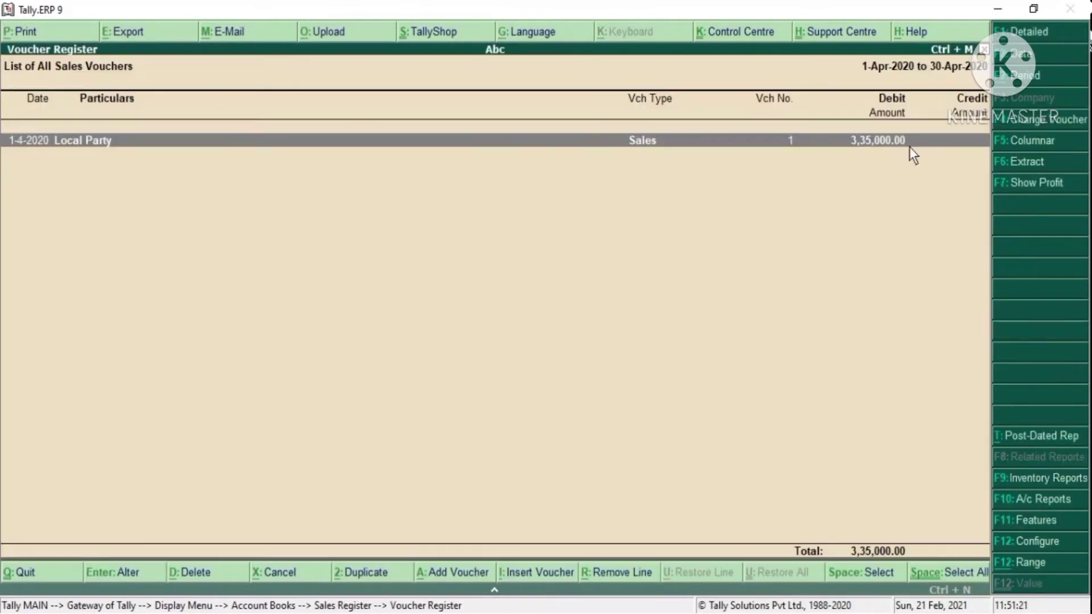
Examine April's sales voucher register in columnar form and return to the Account Books.
{"action": "left_click", "coordinate": [1032, 141]}
{"action": "key", "text": "ctrl+a"}
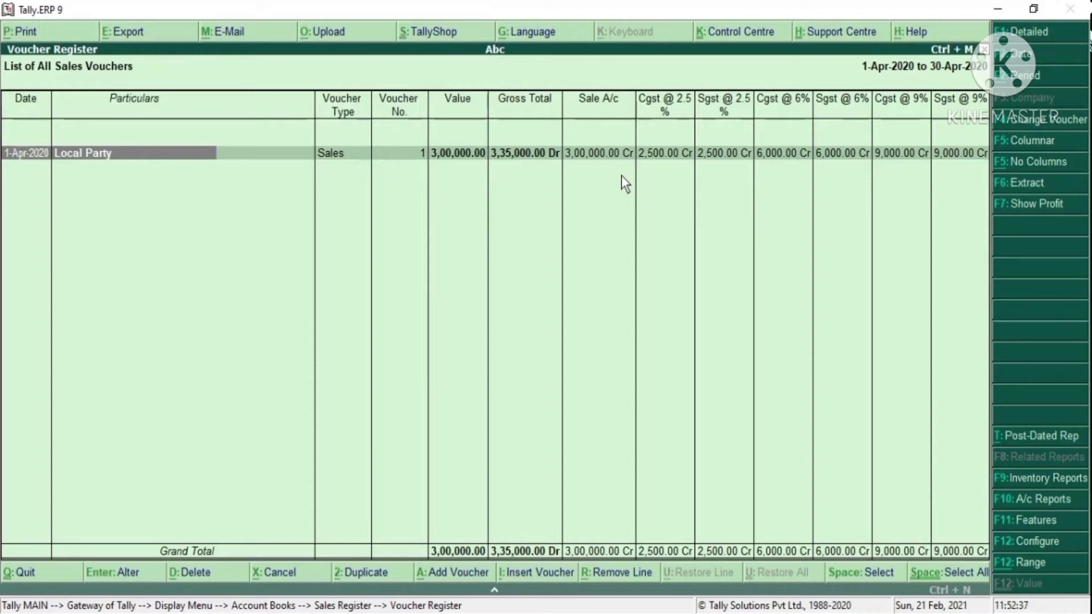
{"action": "key", "text": "Escape"}
{"action": "key", "text": "Escape"}
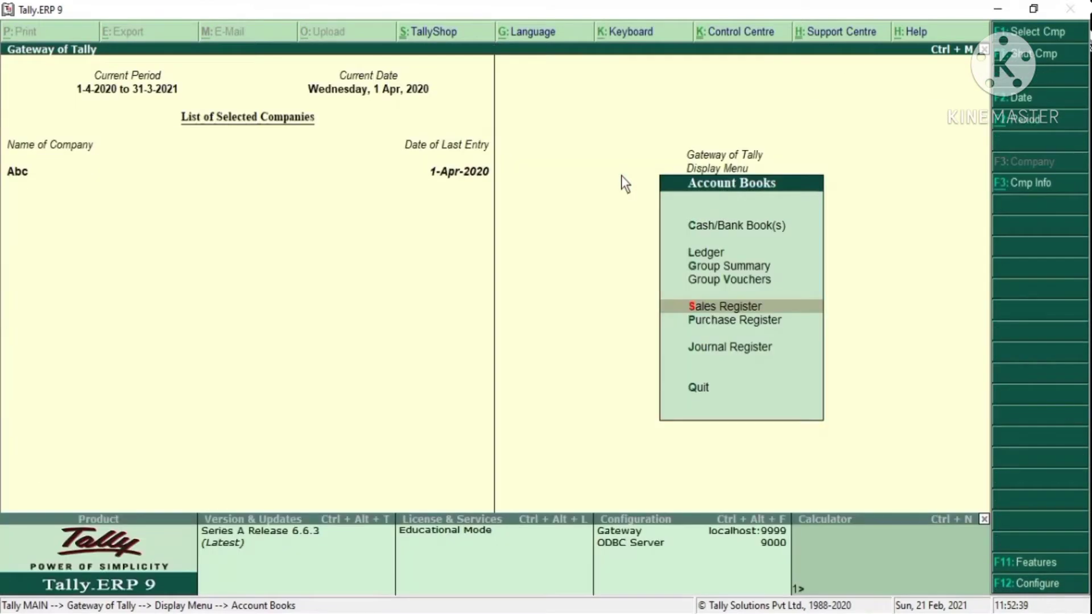
Delete Local Party's sales voucher no. 1 through the Sales Register and return to the Display Menu.
{"action": "key", "text": "Return"}
{"action": "key", "text": "Return"}
{"action": "key", "text": "Return"}
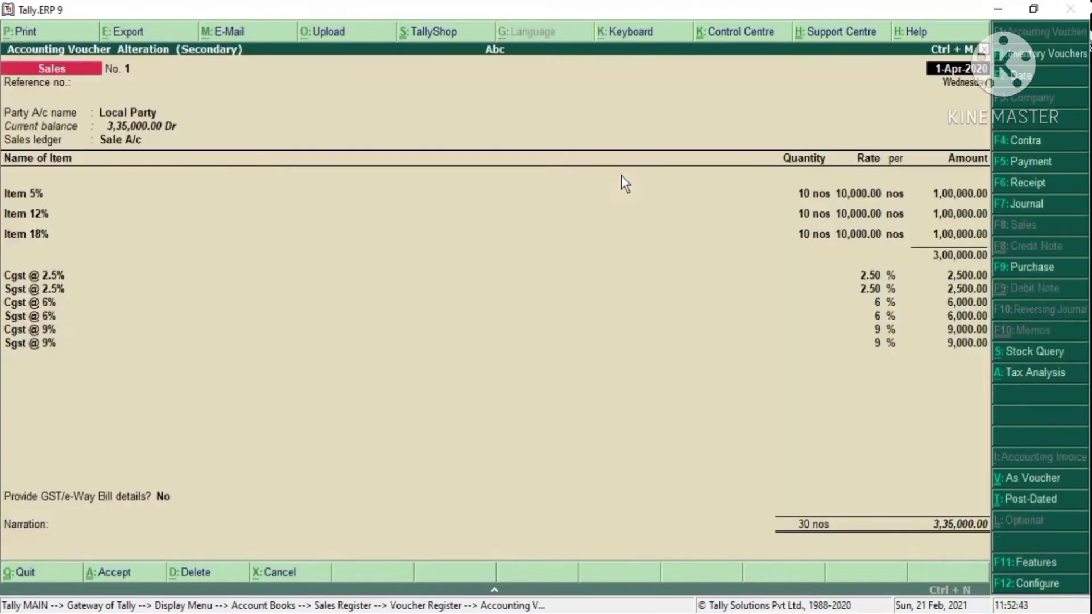
{"action": "key", "text": "alt+d"}
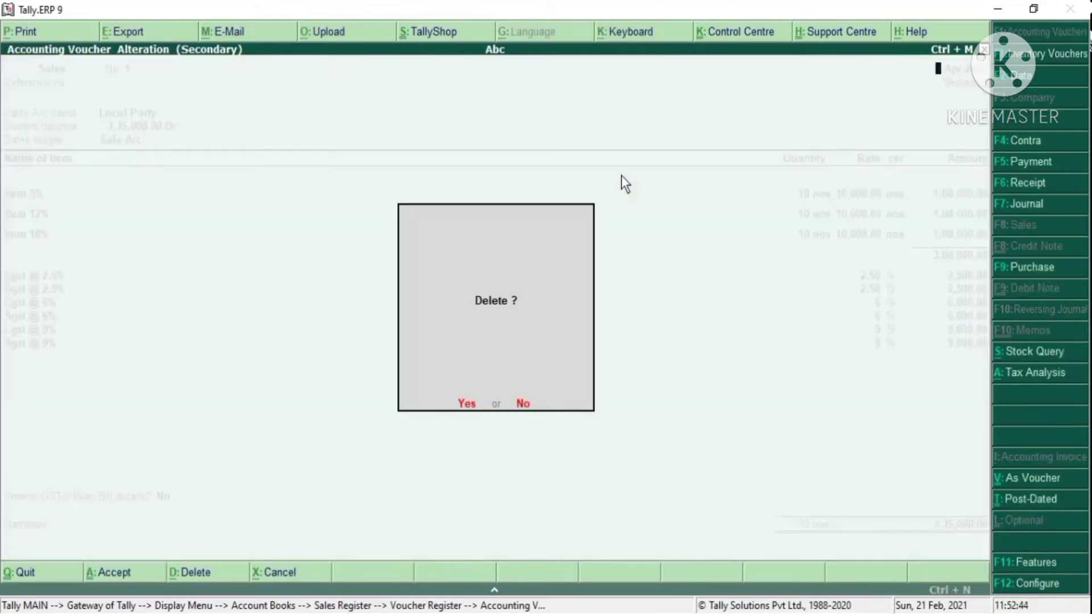
{"action": "key", "text": "y"}
{"action": "key", "text": "Escape"}
{"action": "key", "text": "Escape"}
{"action": "key", "text": "Escape"}
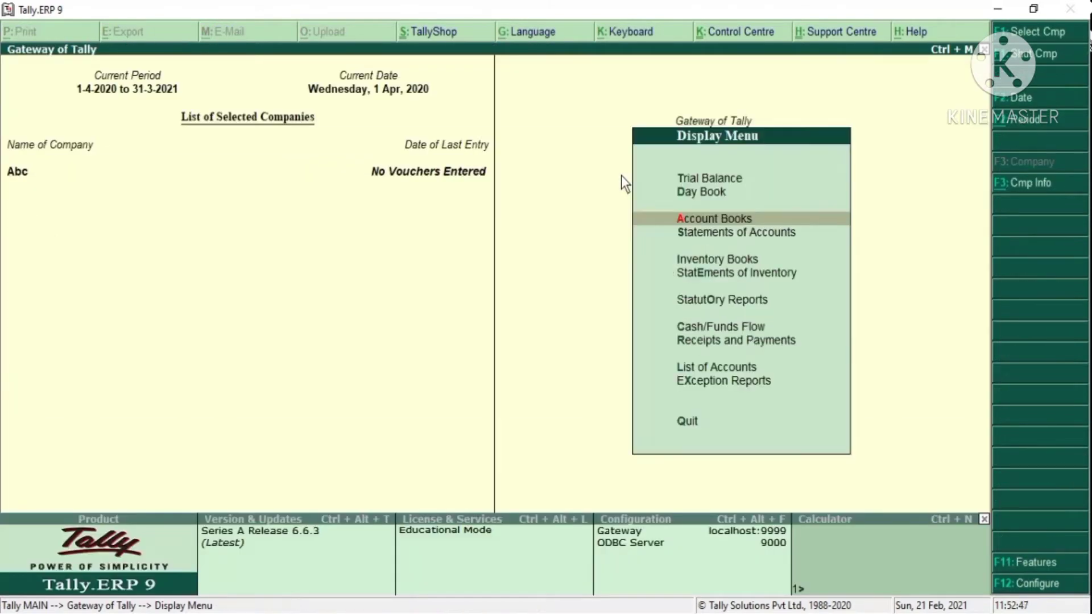
Return to the Gateway of Tally and start creating a single ledger under Accounts Info.
{"action": "key", "text": "Up"}
{"action": "key", "text": "Up"}
{"action": "key", "text": "Escape"}
{"action": "key", "text": "Up"}
{"action": "key", "text": "Up"}
{"action": "key", "text": "Up"}
{"action": "key", "text": "Up"}
{"action": "key", "text": "Up"}
{"action": "key", "text": "Up"}
{"action": "key", "text": "Up"}
{"action": "key", "text": "Up"}
{"action": "key", "text": "Up"}
{"action": "key", "text": "Up"}
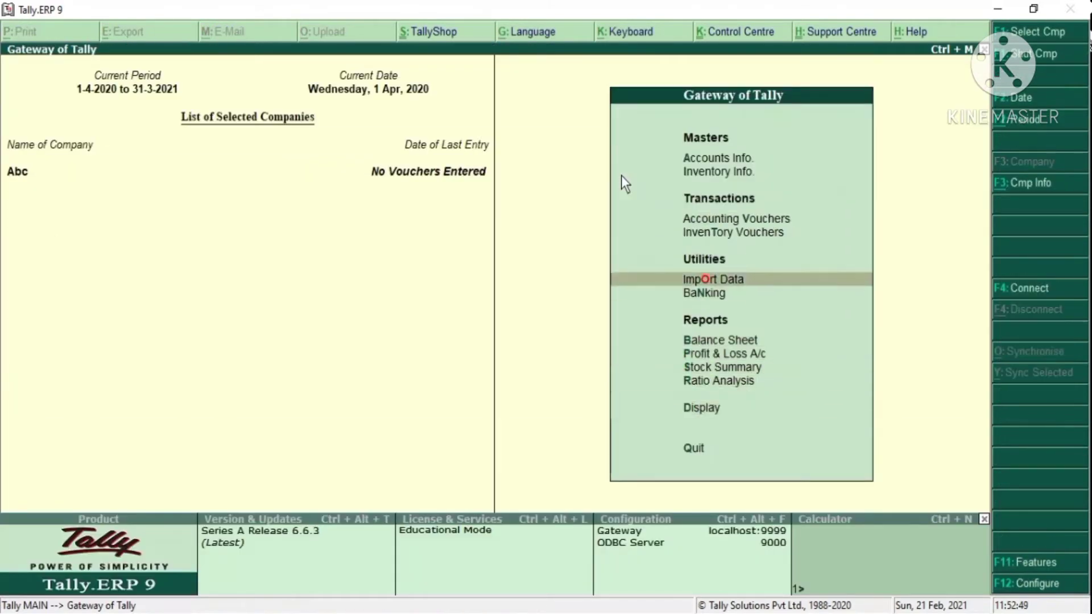
{"action": "key", "text": "Return"}
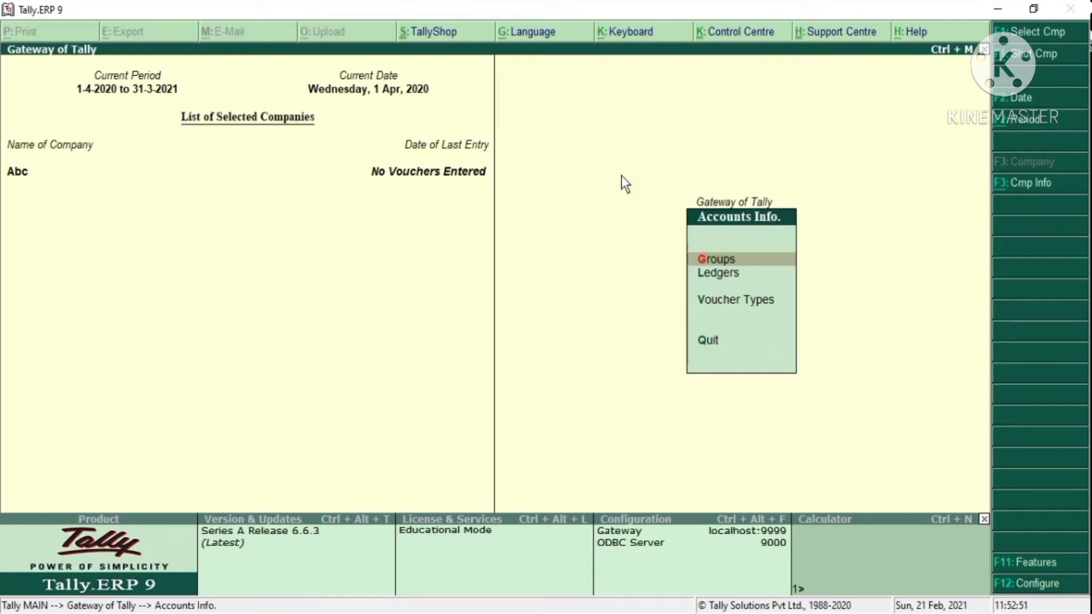
{"action": "key", "text": "Down"}
{"action": "key", "text": "Return"}
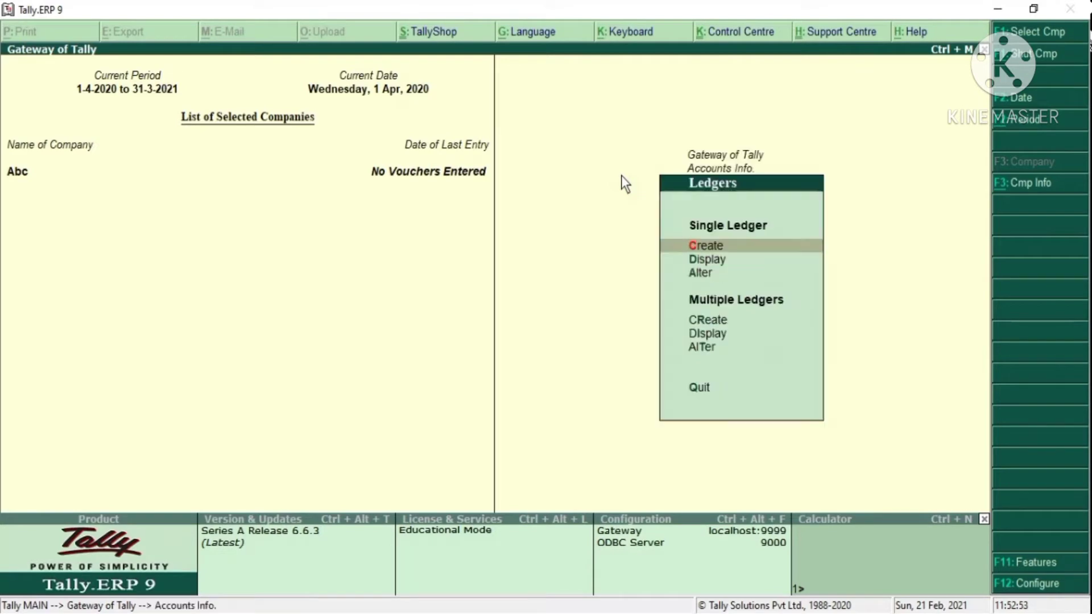
{"action": "key", "text": "Down"}
{"action": "key", "text": "Up"}
{"action": "key", "text": "Return"}
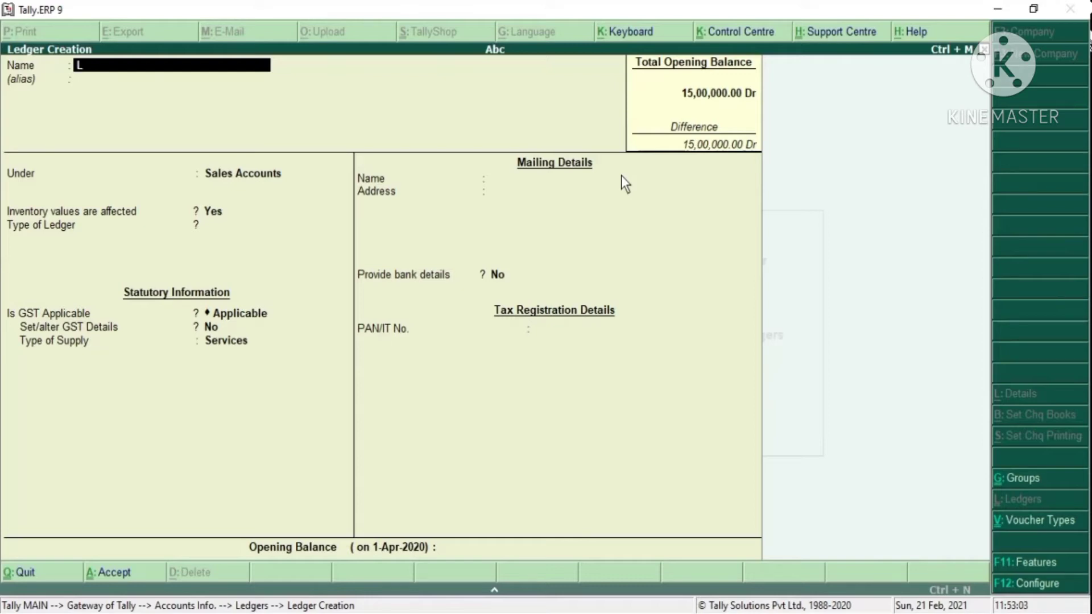
Name the ledger LOCAL SALE @ 5% under Sales Accounts, with inventory values affected at Yes and type of ledger Not Applicable.
{"action": "type", "text": "LOCAL SALE @ 5%"}
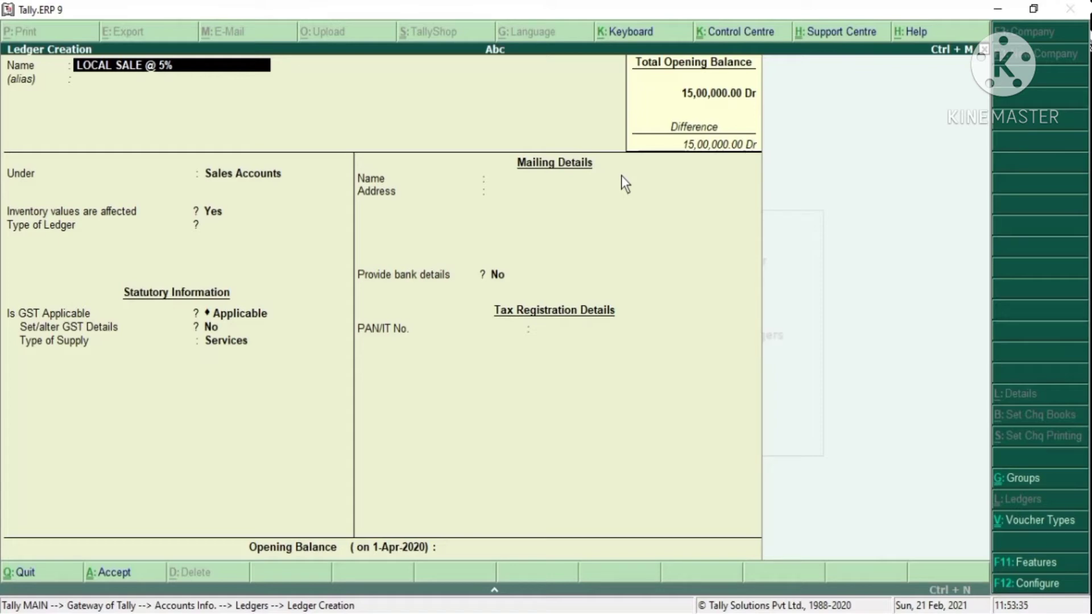
{"action": "key", "text": "Return"}
{"action": "key", "text": "Return"}
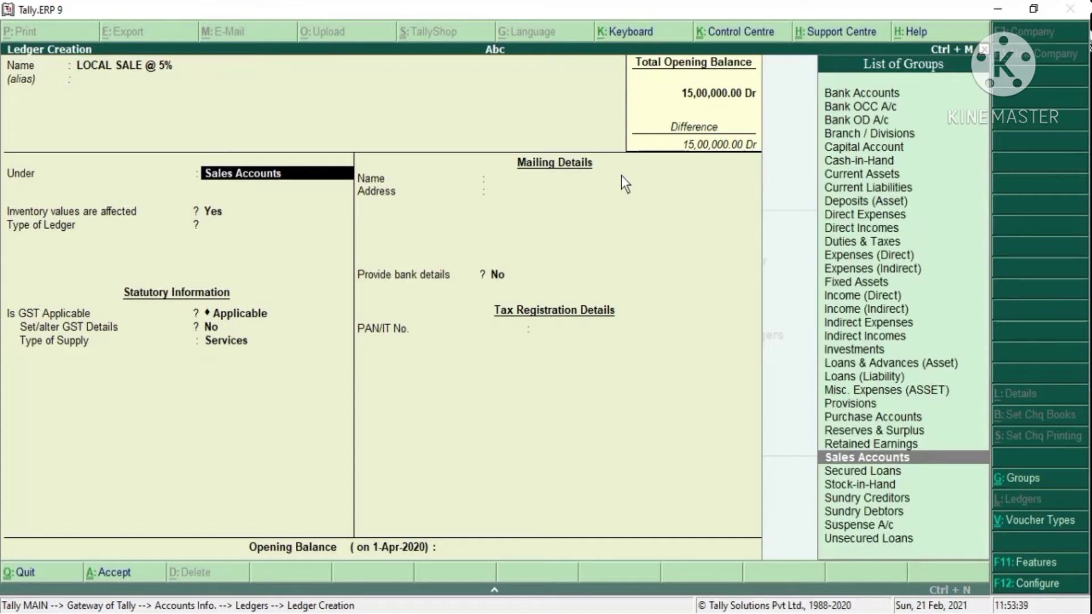
{"action": "key", "text": "Return"}
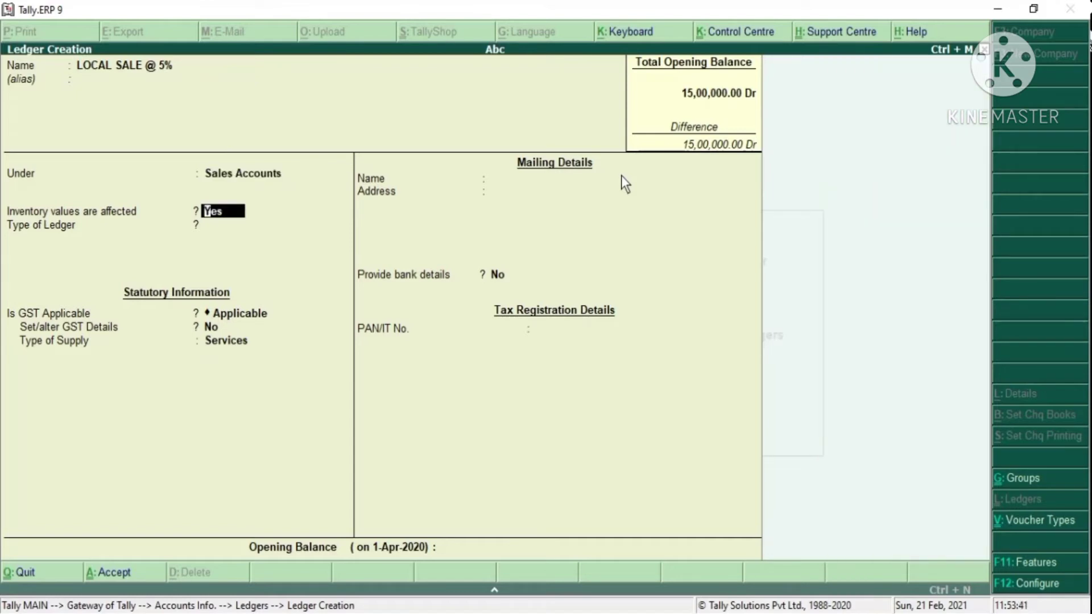
{"action": "key", "text": "Return"}
{"action": "key", "text": "Return"}
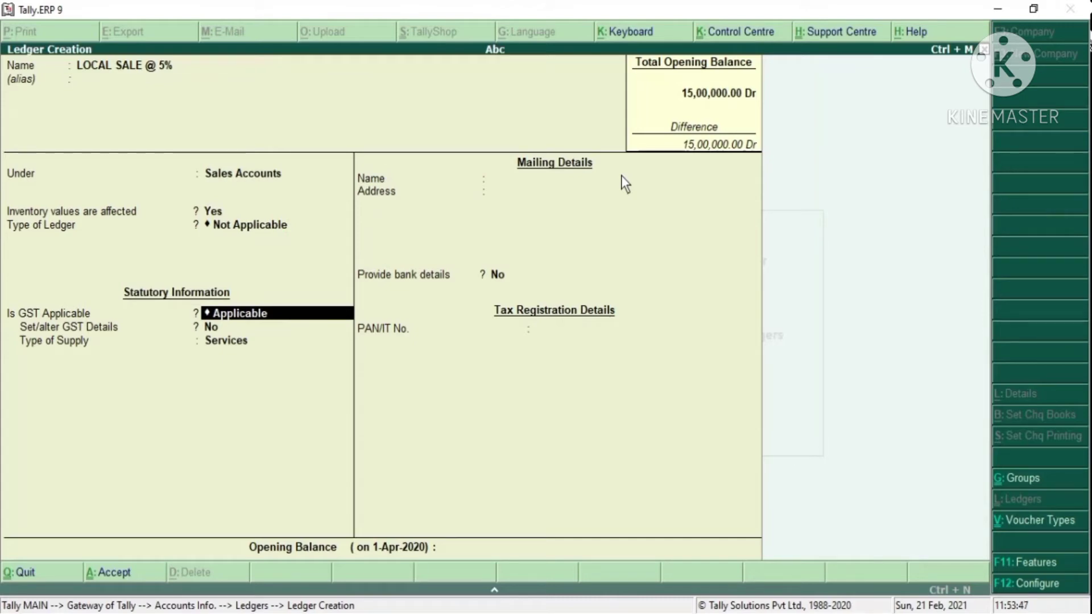
Keep GST applicable for the ledger, enable its GST details and set the nature of transaction to Sales Taxable.
{"action": "key", "text": "Return"}
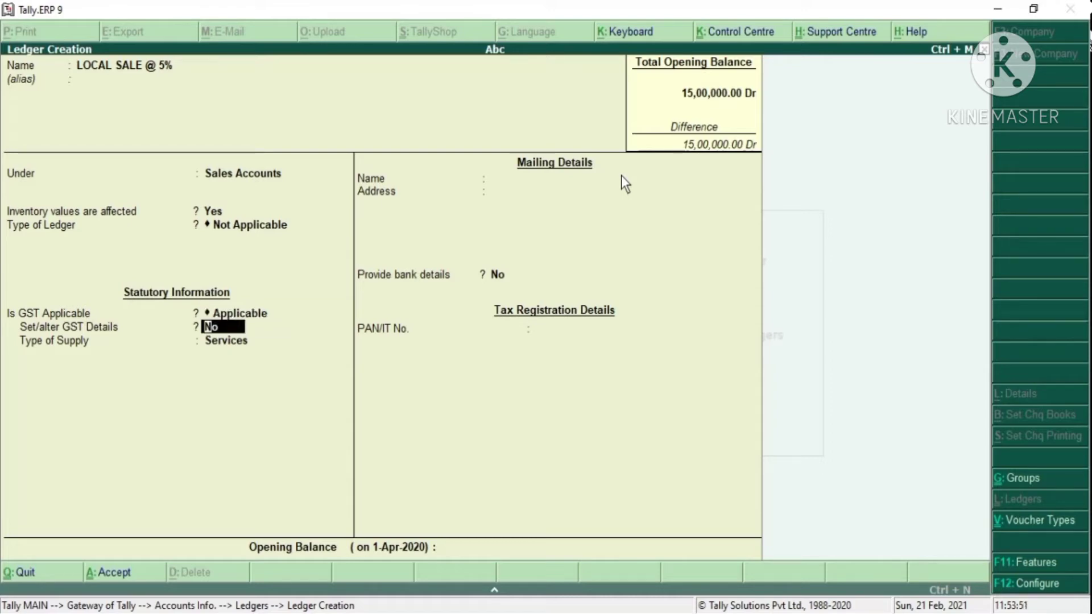
{"action": "type", "text": "Y"}
{"action": "key", "text": "Return"}
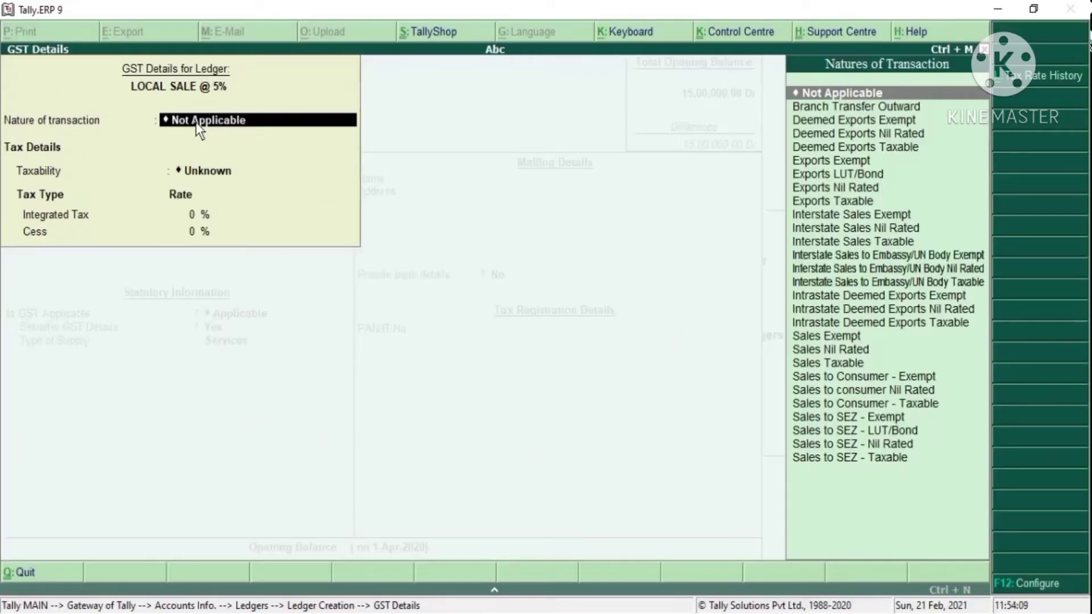
{"action": "type", "text": "SALE"}
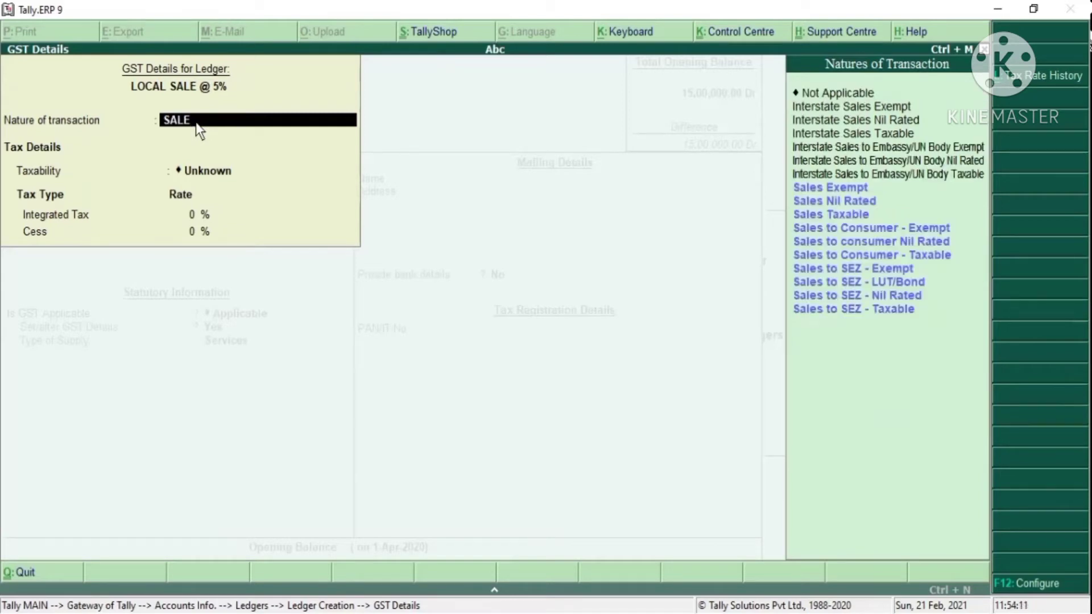
{"action": "key", "text": "BackSpace"}
{"action": "key", "text": "BackSpace"}
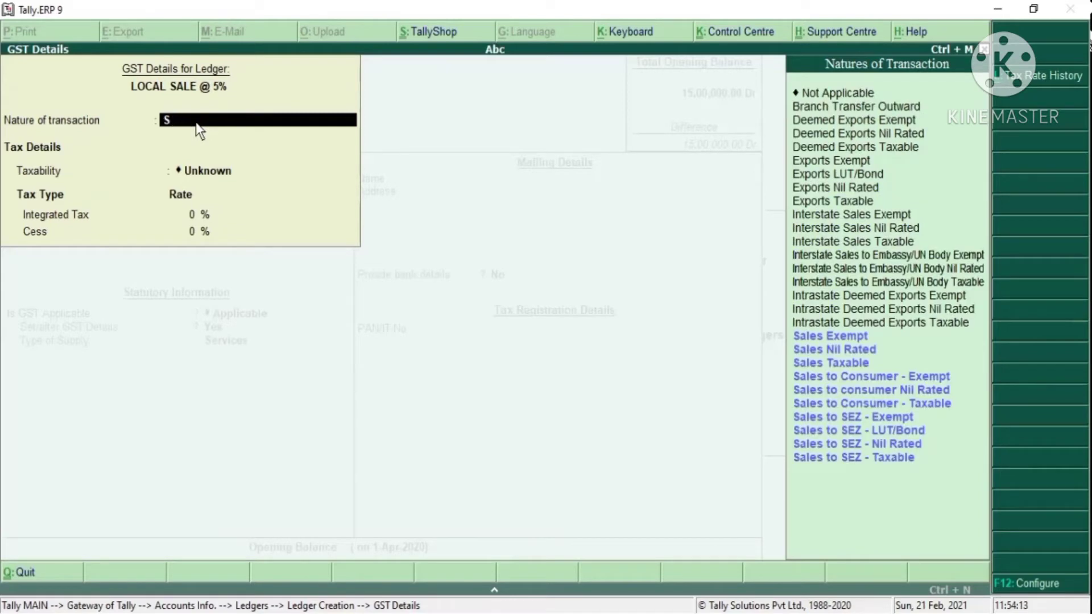
{"action": "type", "text": "ALE"}
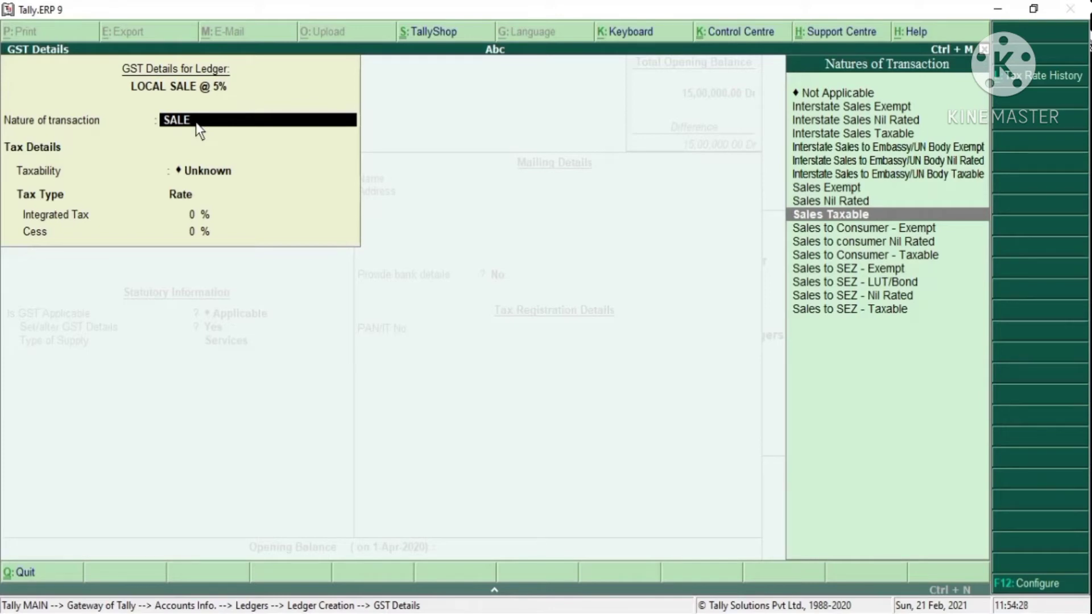
{"action": "key", "text": "Return"}
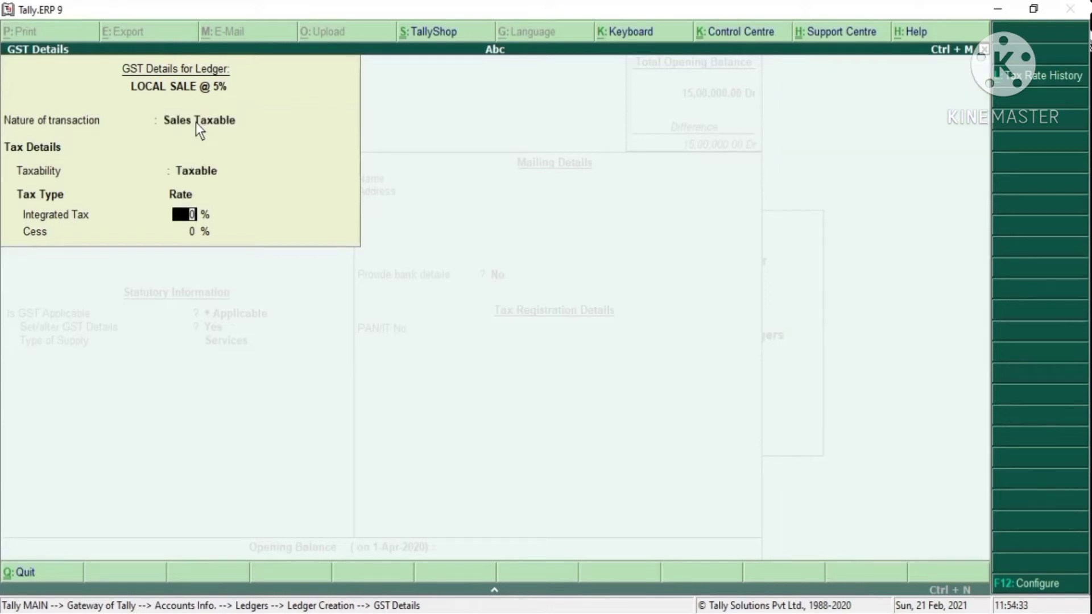
Compare the Interstate Sales Taxable and Sales Taxable natures of transaction, keeping Sales Taxable for the ledger.
{"action": "key", "text": "BackSpace"}
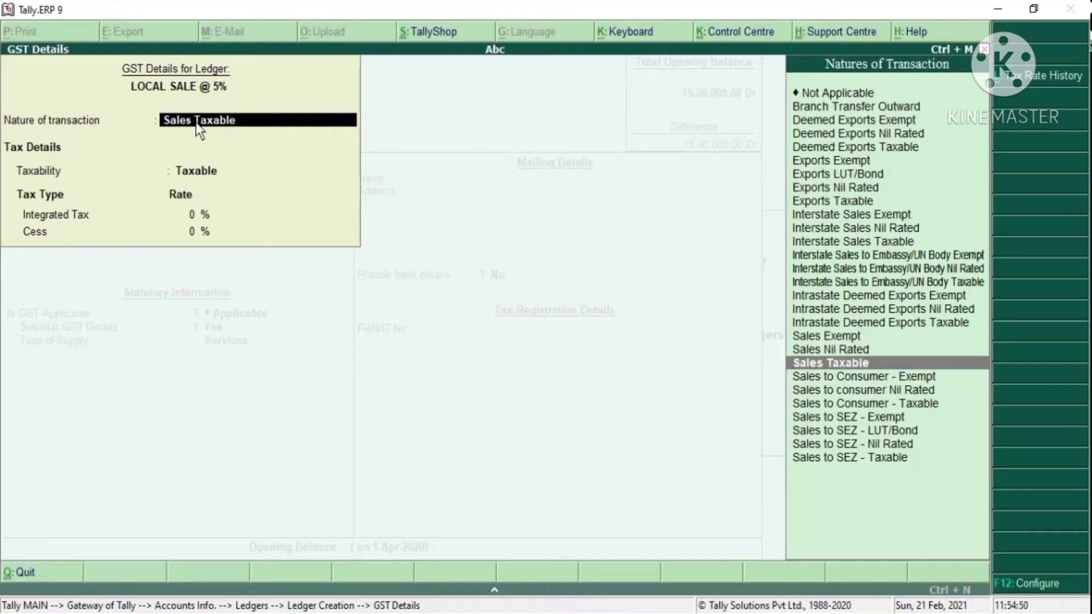
{"action": "key", "text": "Up"}
{"action": "key", "text": "Up"}
{"action": "key", "text": "Up"}
{"action": "key", "text": "Up"}
{"action": "key", "text": "Up"}
{"action": "key", "text": "Up"}
{"action": "key", "text": "Up"}
{"action": "key", "text": "Up"}
{"action": "key", "text": "Up"}
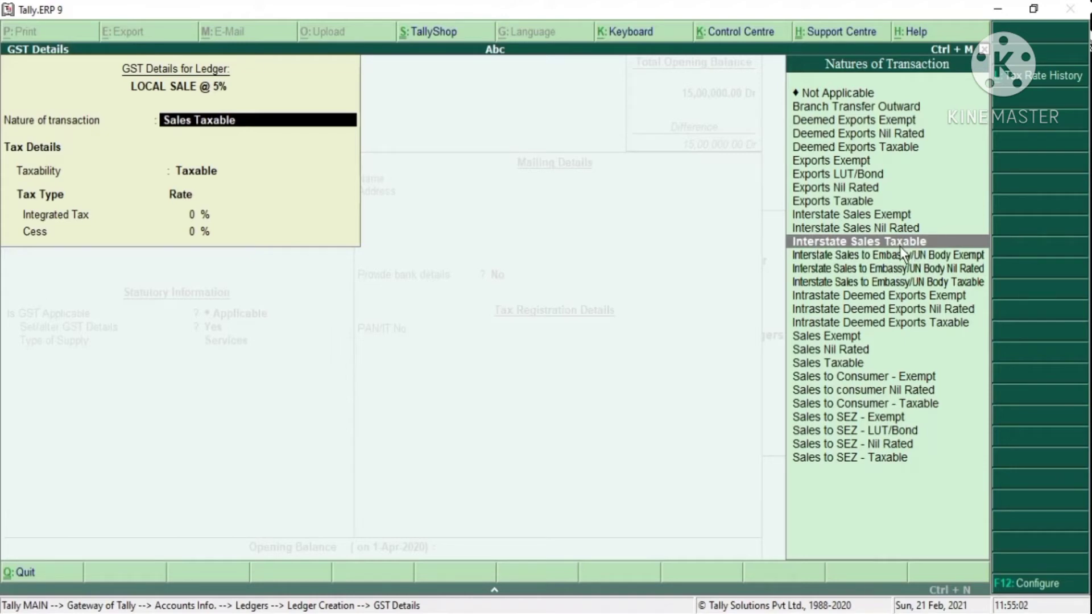
{"action": "key", "text": "Down"}
{"action": "key", "text": "Down"}
{"action": "key", "text": "Down"}
{"action": "key", "text": "Down"}
{"action": "key", "text": "Down"}
{"action": "key", "text": "Down"}
{"action": "key", "text": "Down"}
{"action": "key", "text": "Down"}
{"action": "key", "text": "Down"}
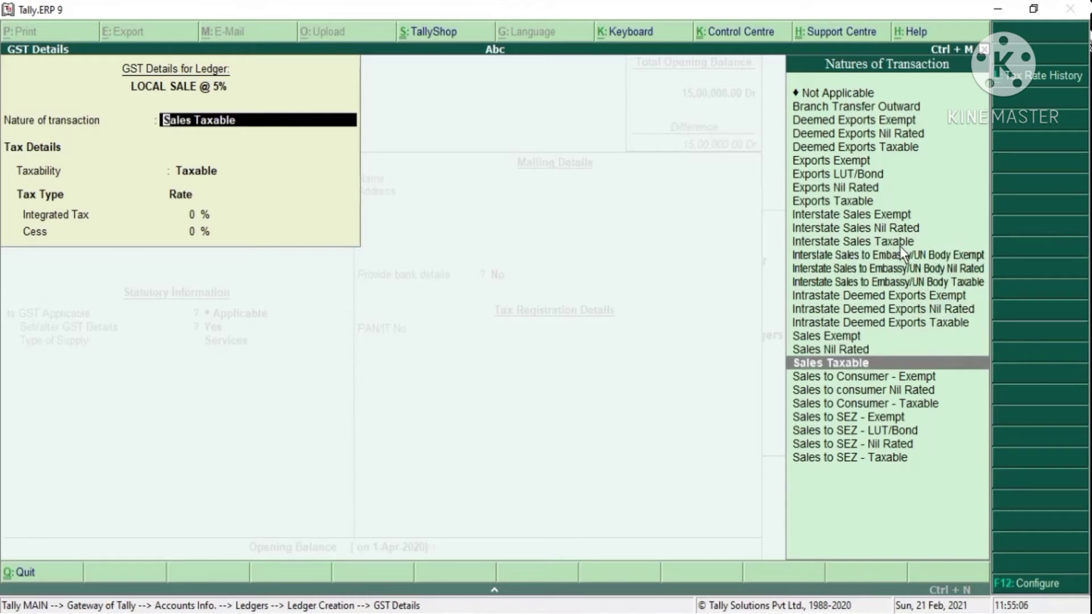
{"action": "key", "text": "Return"}
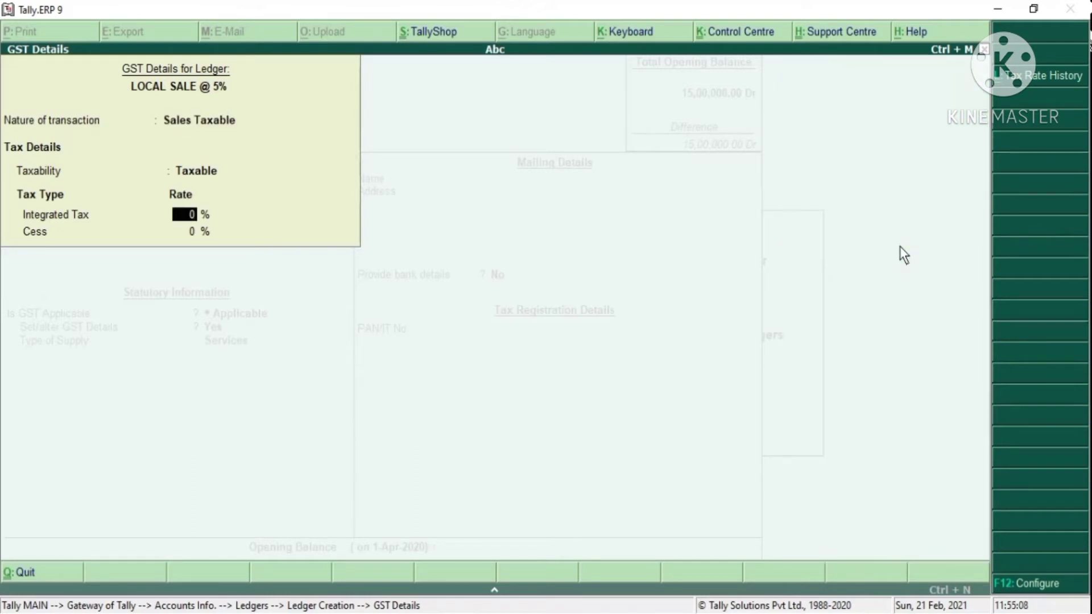
Set integrated tax to 5% with cess at 0%, choose Goods as the type of supply and save the ledger.
{"action": "type", "text": "5"}
{"action": "key", "text": "Return"}
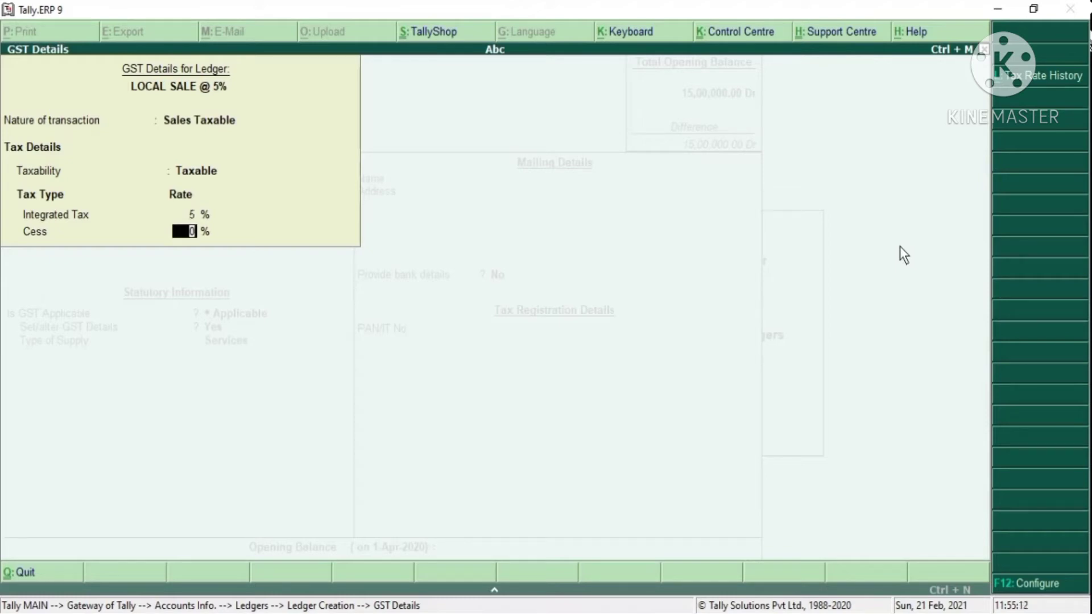
{"action": "key", "text": "Return"}
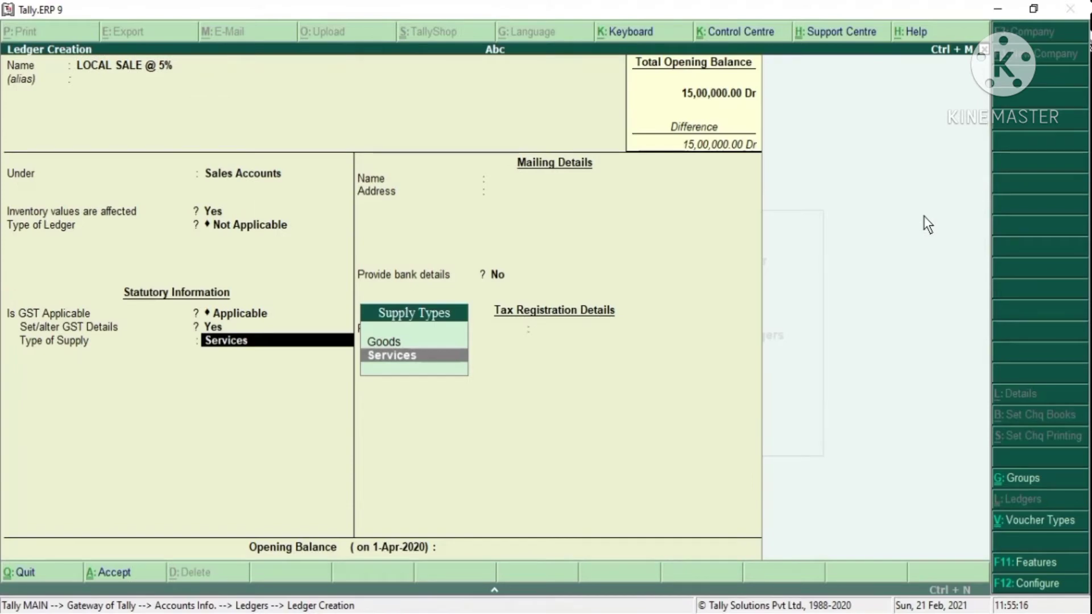
{"action": "key", "text": "Up"}
{"action": "key", "text": "Return"}
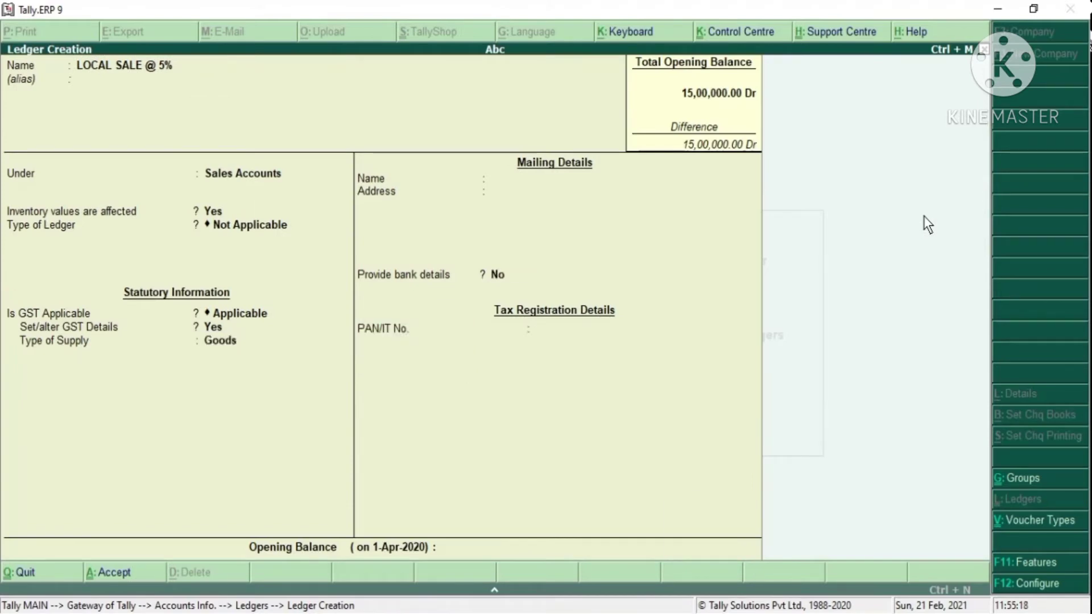
{"action": "key", "text": "ctrl+a"}
{"action": "key", "text": "Return"}
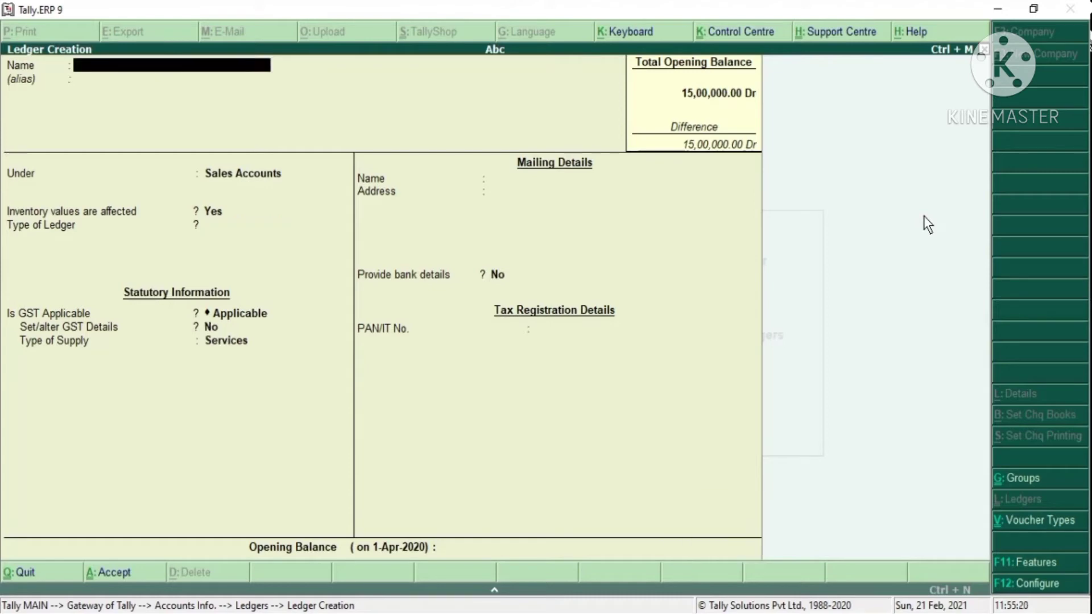
Name the new ledger LOCAL SALE @ 12% under Sales Accounts, with inventory values affected at Yes and type of ledger Not Applicable.
{"action": "type", "text": "LOCAL SALE @ 12%"}
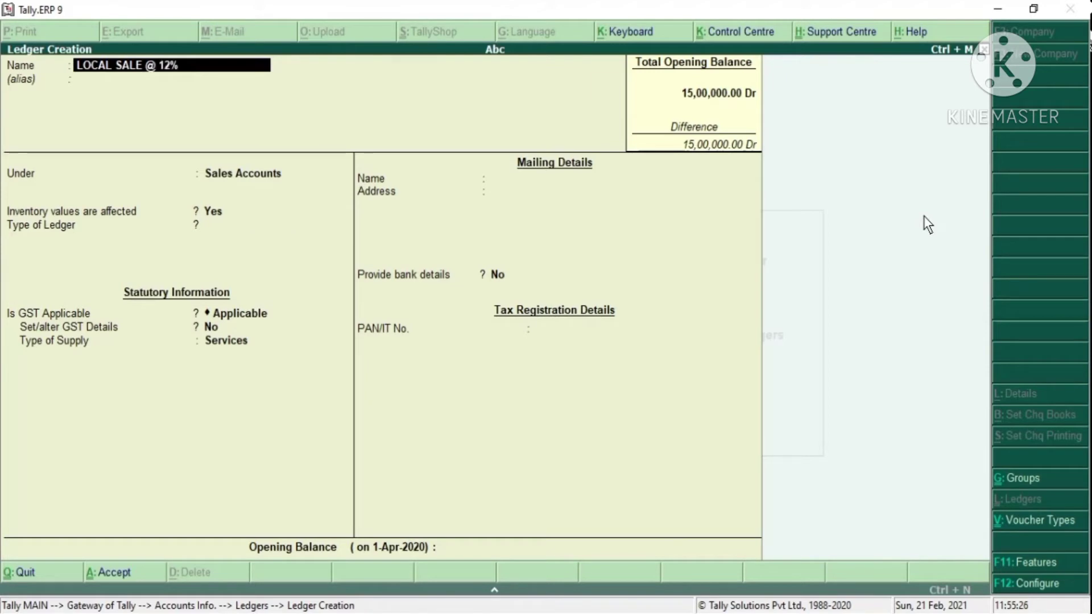
{"action": "key", "text": "Return"}
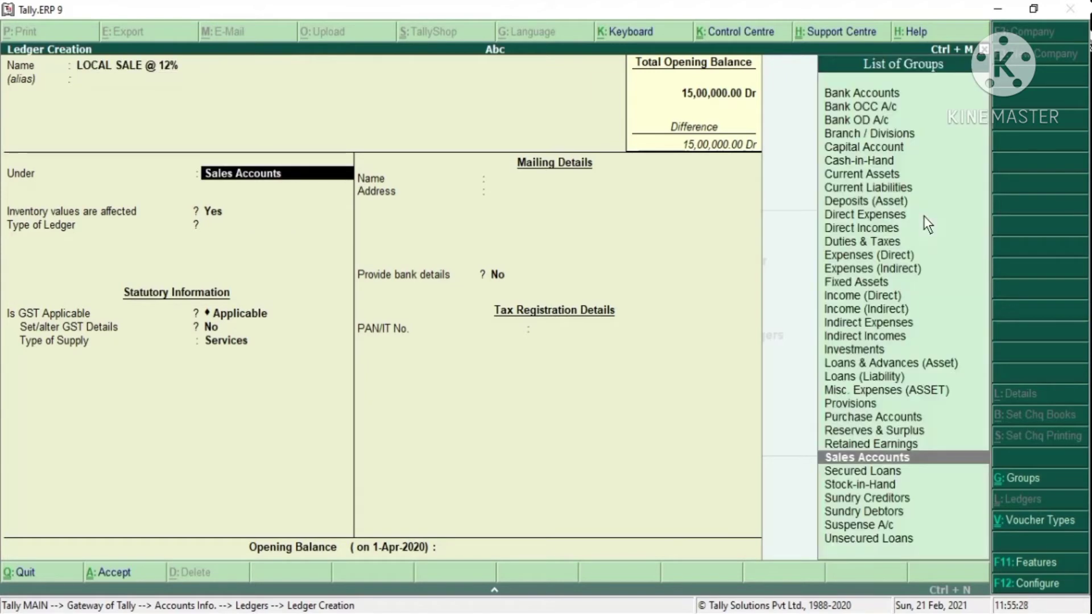
{"action": "key", "text": "Return"}
{"action": "key", "text": "Return"}
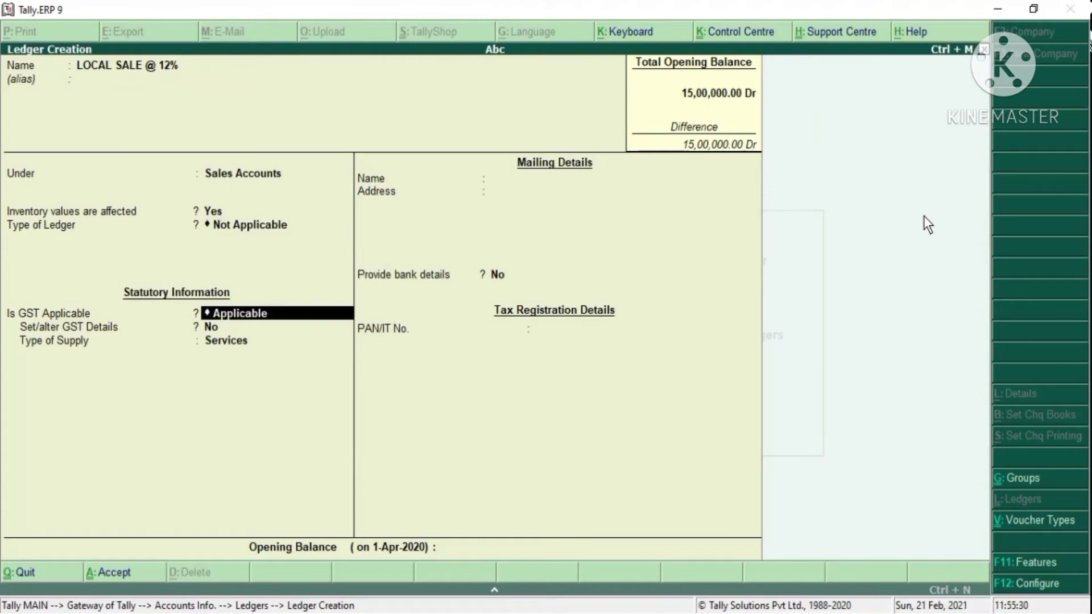
Keep GST applicable for the 12% sales ledger, enable its GST details and set the nature of transaction to Sales Taxable.
{"action": "key", "text": "Return"}
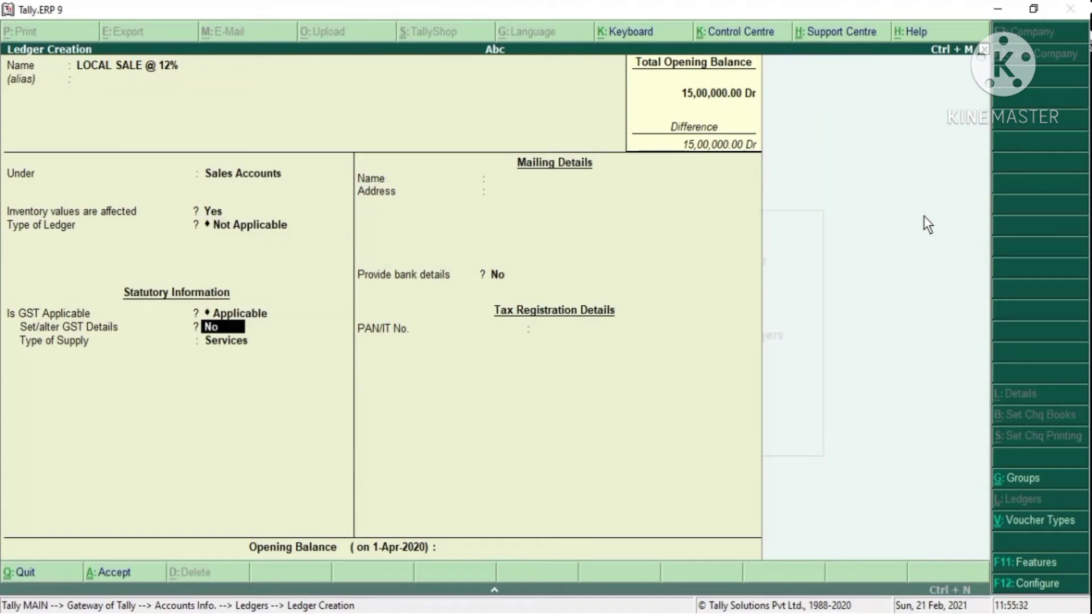
{"action": "type", "text": "Y"}
{"action": "key", "text": "Return"}
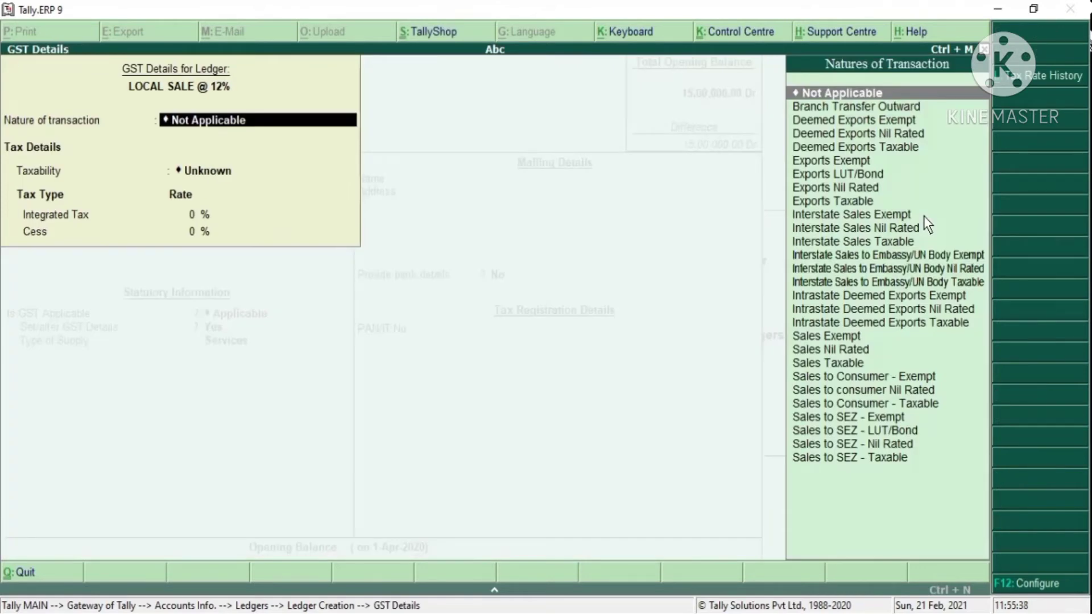
{"action": "type", "text": "SALE"}
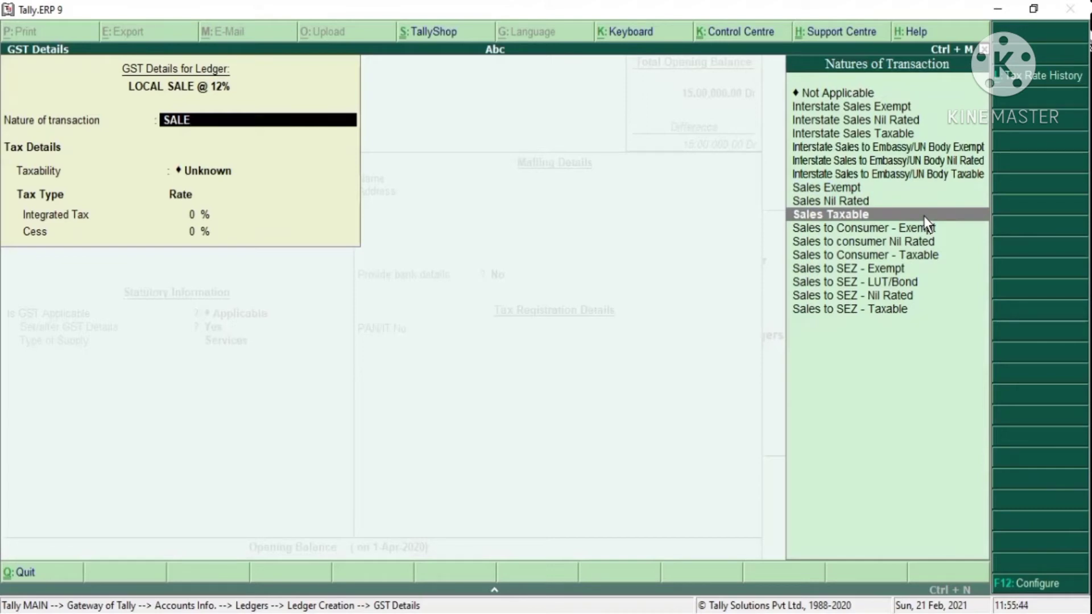
{"action": "key", "text": "Return"}
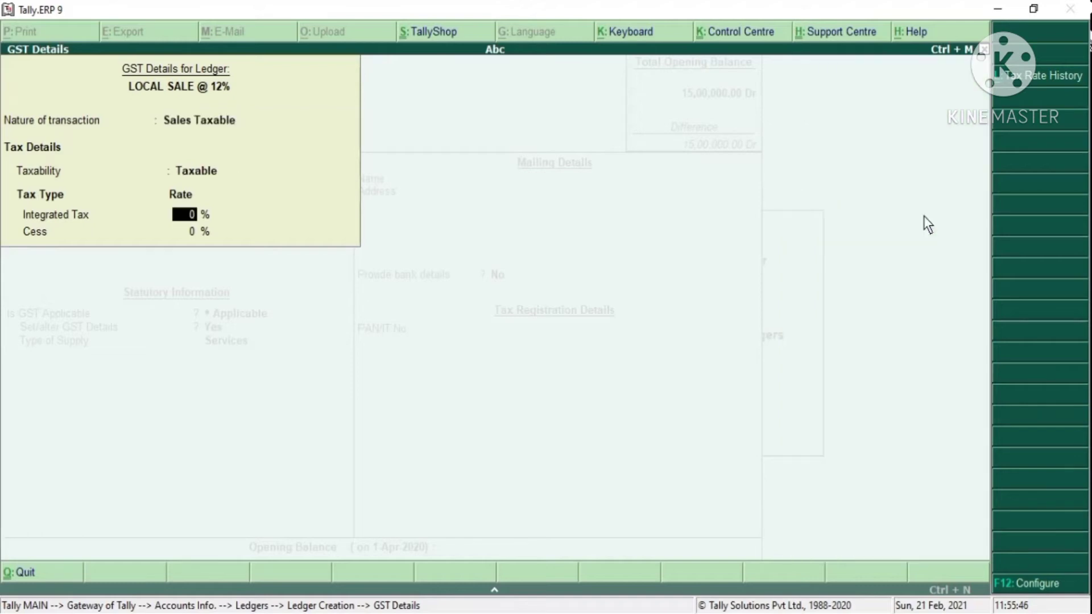
Set integrated tax to 12% with cess at 0%, choose Goods as the type of supply and save the 12% ledger.
{"action": "type", "text": "12"}
{"action": "key", "text": "Return"}
{"action": "key", "text": "Return"}
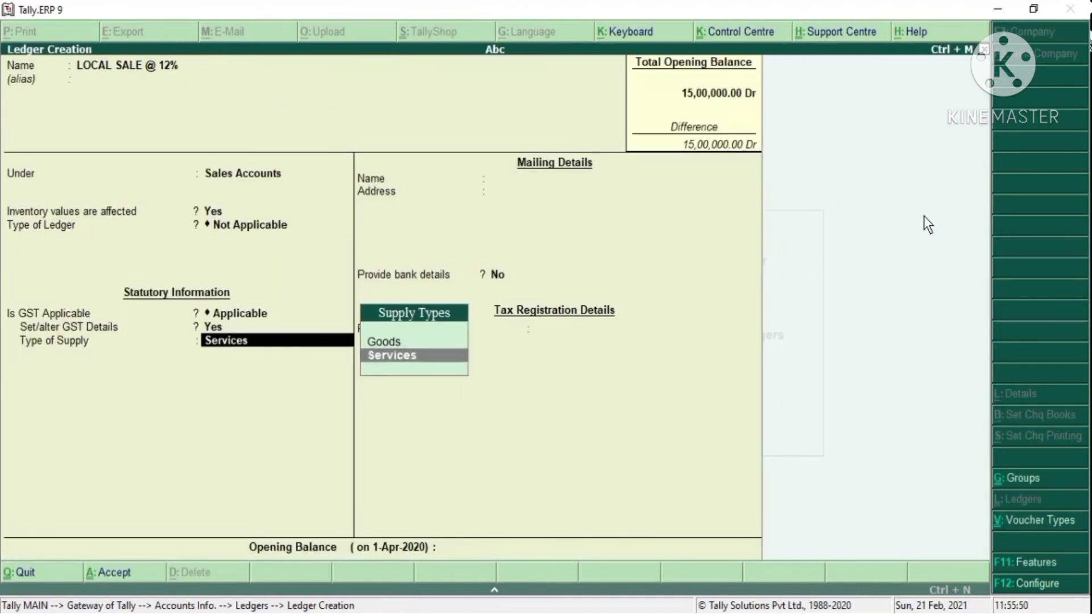
{"action": "key", "text": "Up"}
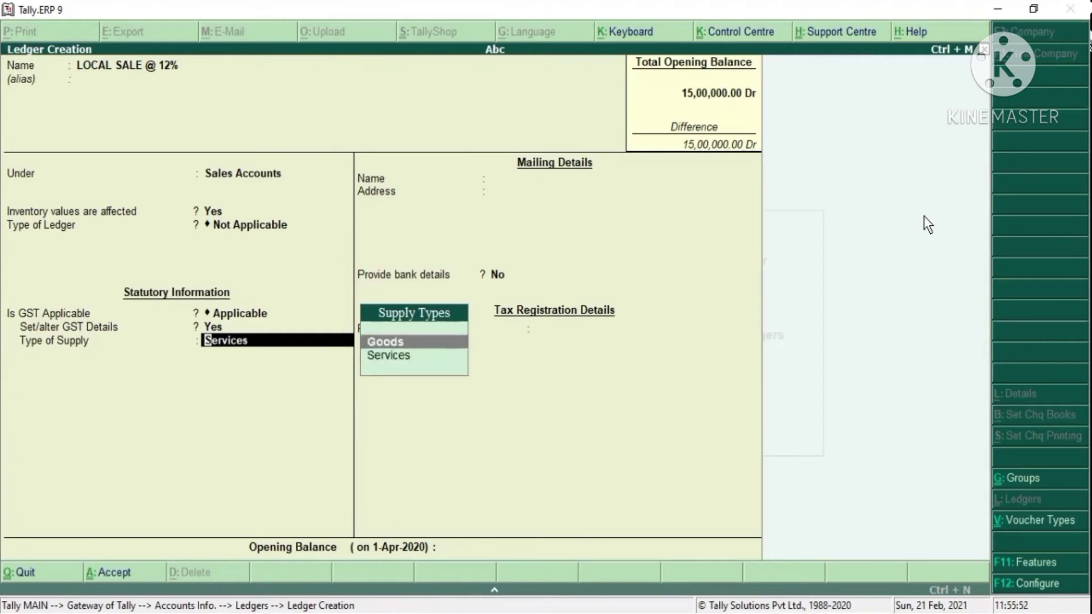
{"action": "key", "text": "Return"}
{"action": "key", "text": "Return"}
{"action": "key", "text": "Return"}
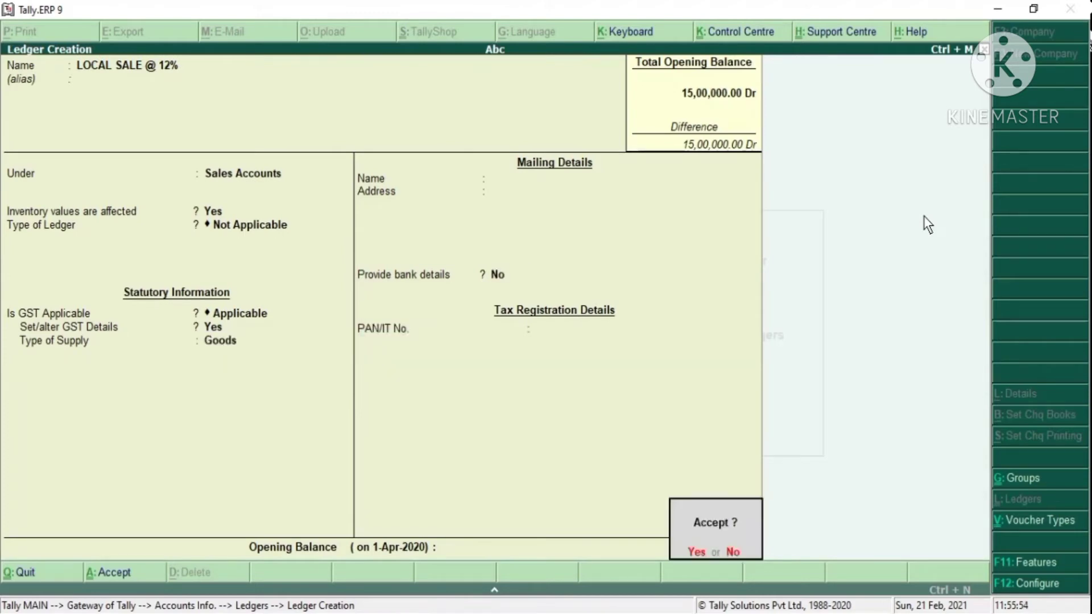
{"action": "key", "text": "Return"}
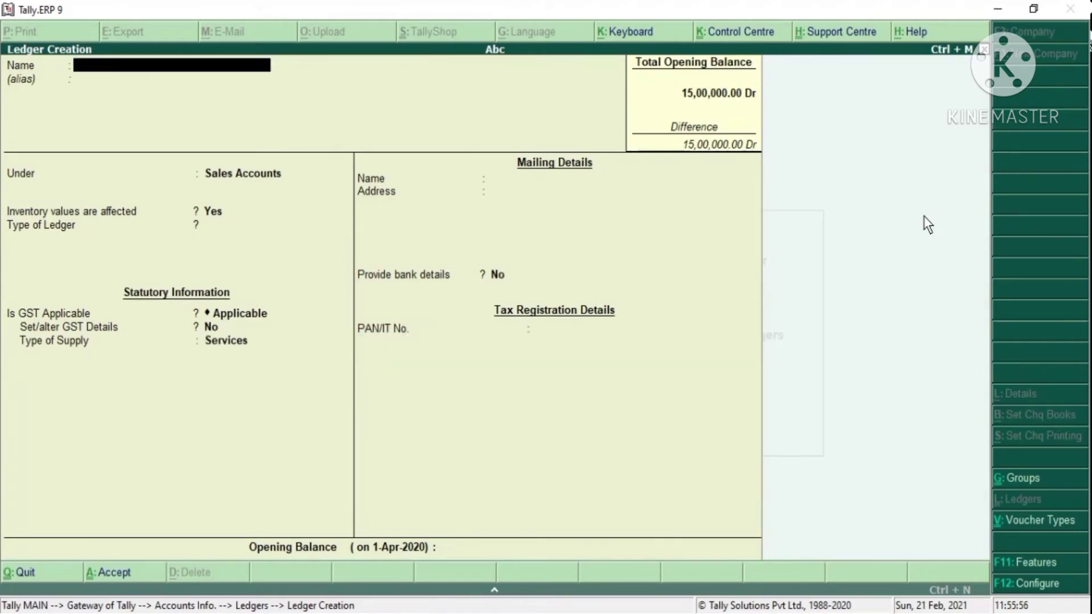
Name the next ledger LOCAL SALE @ 18% under Sales Accounts, with inventory values affected at Yes and type of ledger Not Applicable.
{"action": "type", "text": "LCOA"}
{"action": "key", "text": "BackSpace"}
{"action": "key", "text": "BackSpace"}
{"action": "key", "text": "BackSpace"}
{"action": "key", "text": "BackSpace"}
{"action": "type", "text": "LOCA"}
{"action": "key", "text": "BackSpace"}
{"action": "key", "text": "BackSpace"}
{"action": "type", "text": "OCAL SALE @ "}
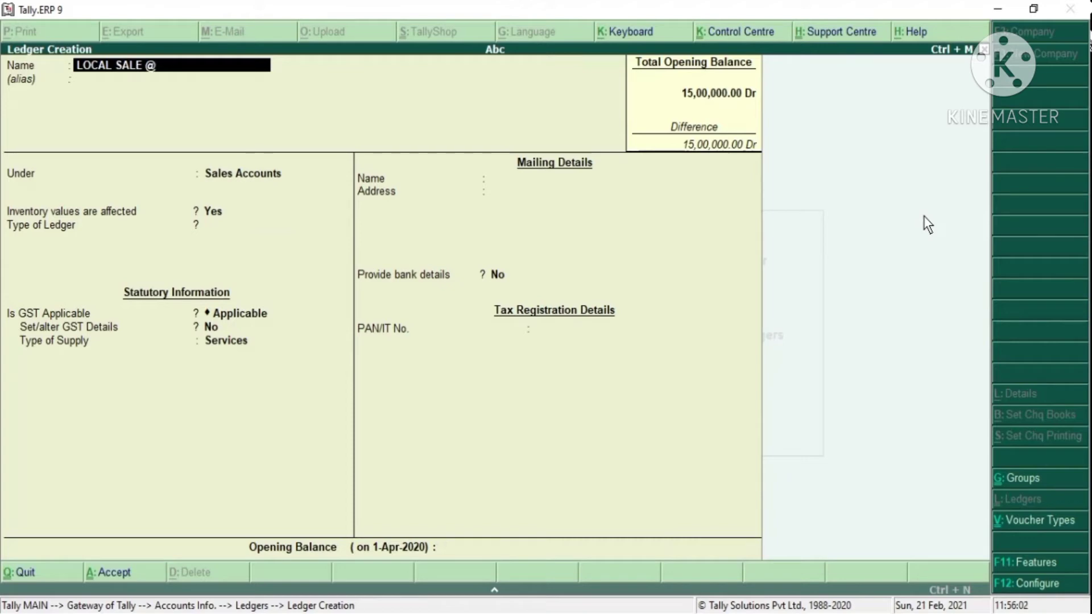
{"action": "type", "text": "18%"}
{"action": "key", "text": "Return"}
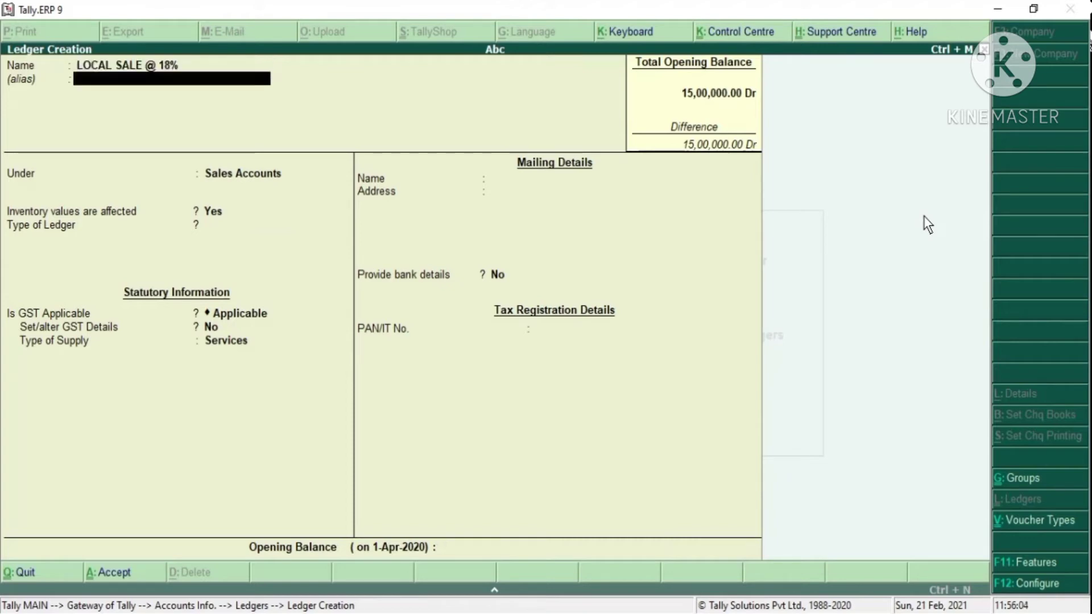
{"action": "key", "text": "Return"}
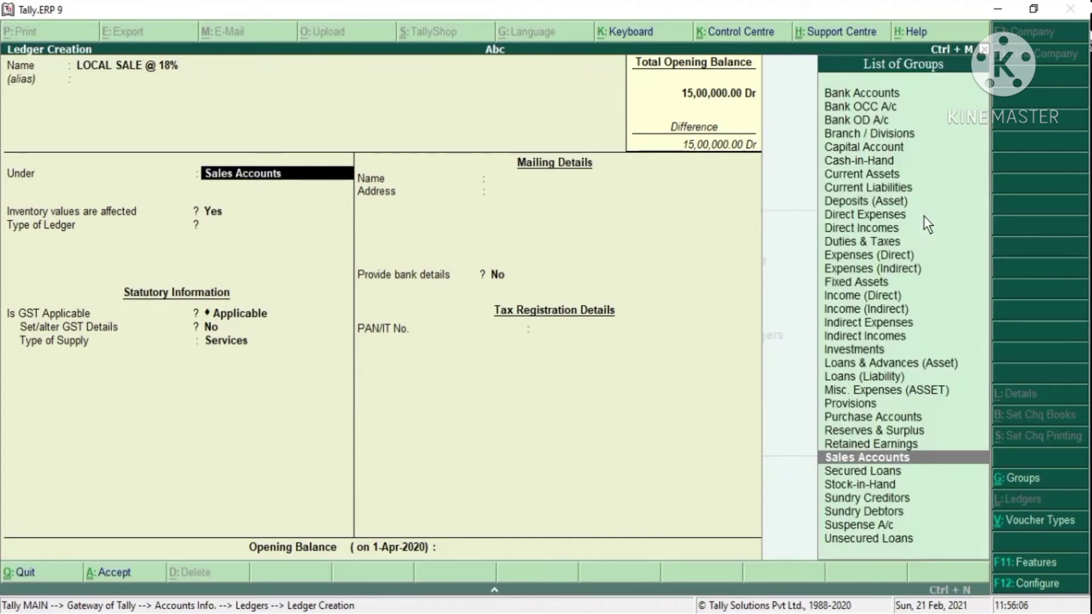
{"action": "key", "text": "Return"}
{"action": "key", "text": "Return"}
{"action": "key", "text": "Return"}
Keep GST applicable for the 18% sales ledger, enable its GST details and set the nature of transaction to Sales Taxable.
{"action": "key", "text": "Return"}
{"action": "type", "text": "y"}
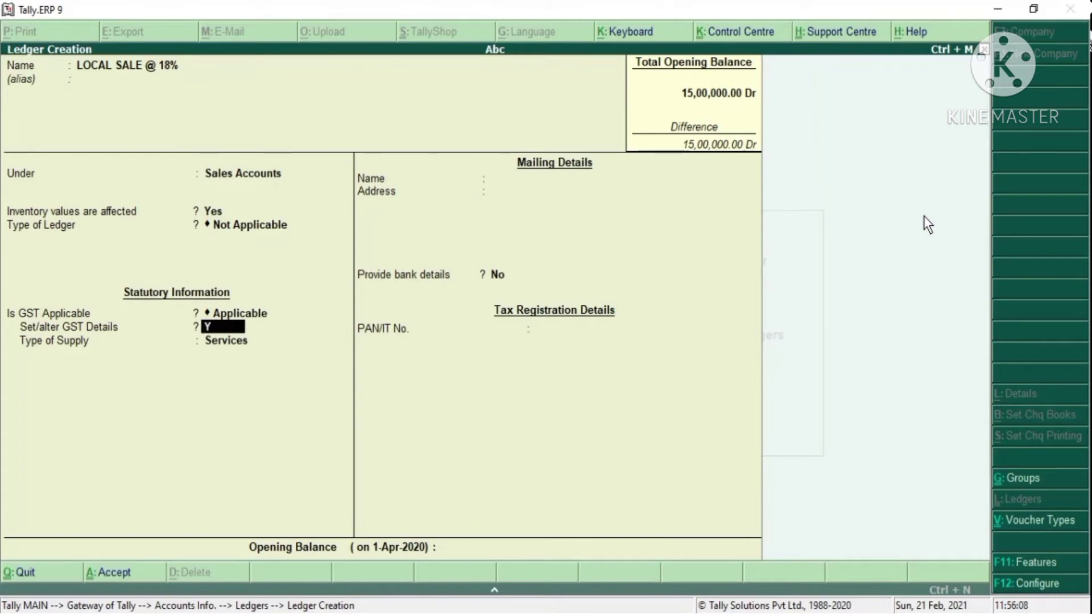
{"action": "key", "text": "Return"}
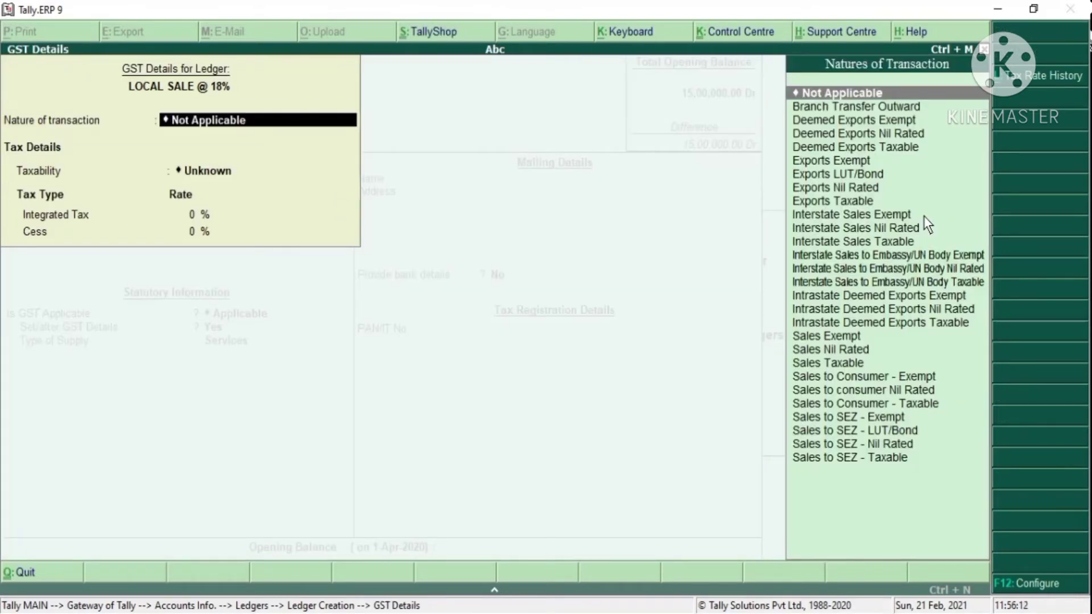
{"action": "type", "text": "SALE"}
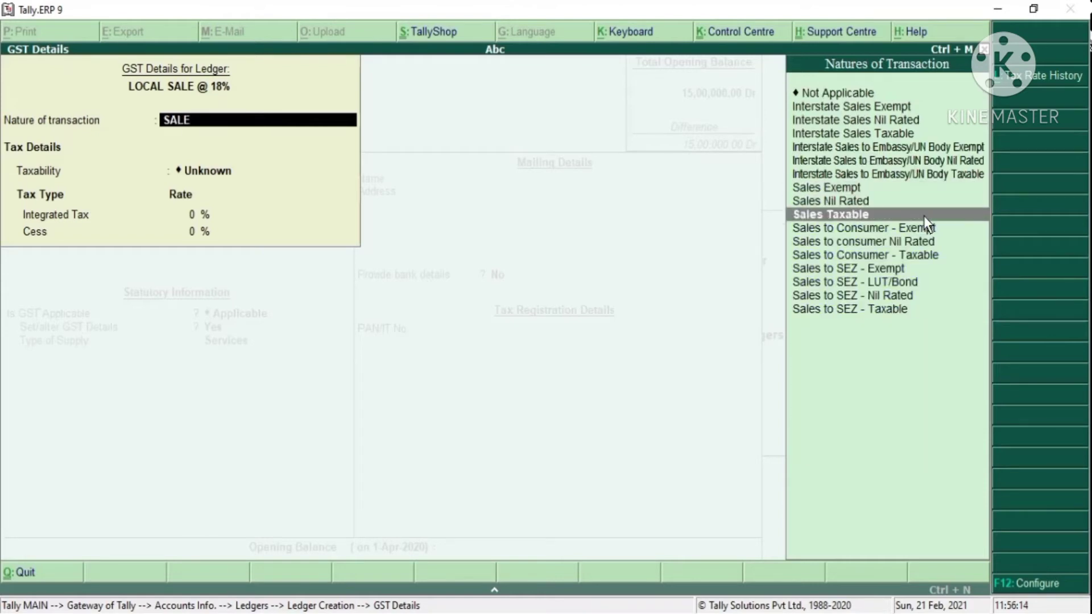
{"action": "key", "text": "Return"}
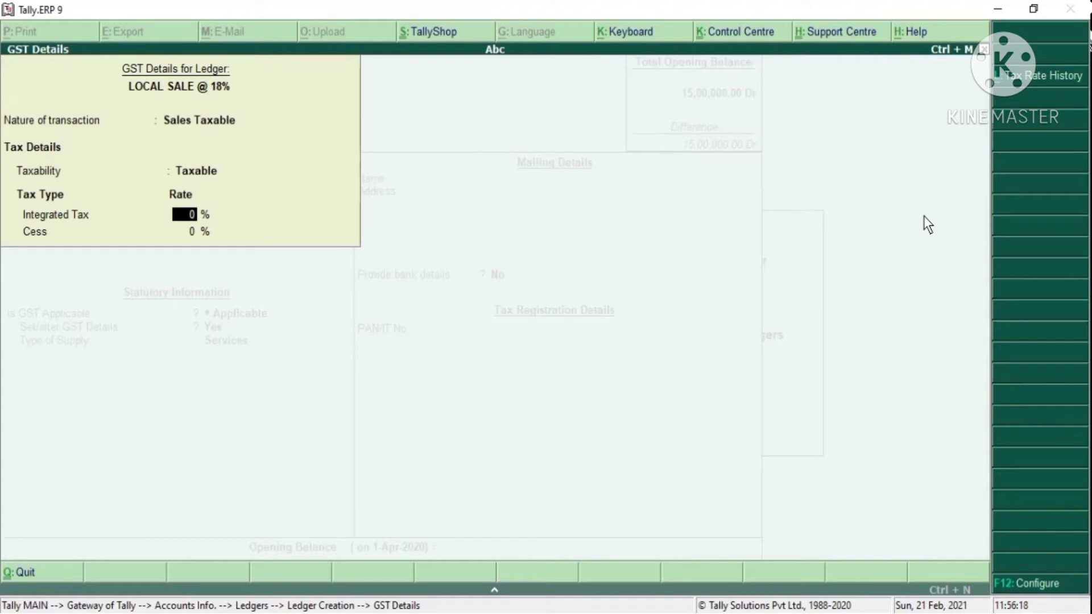
Review the Interstate Sales Taxable option among the natures of transaction for the 18% ledger.
{"action": "key", "text": "BackSpace"}
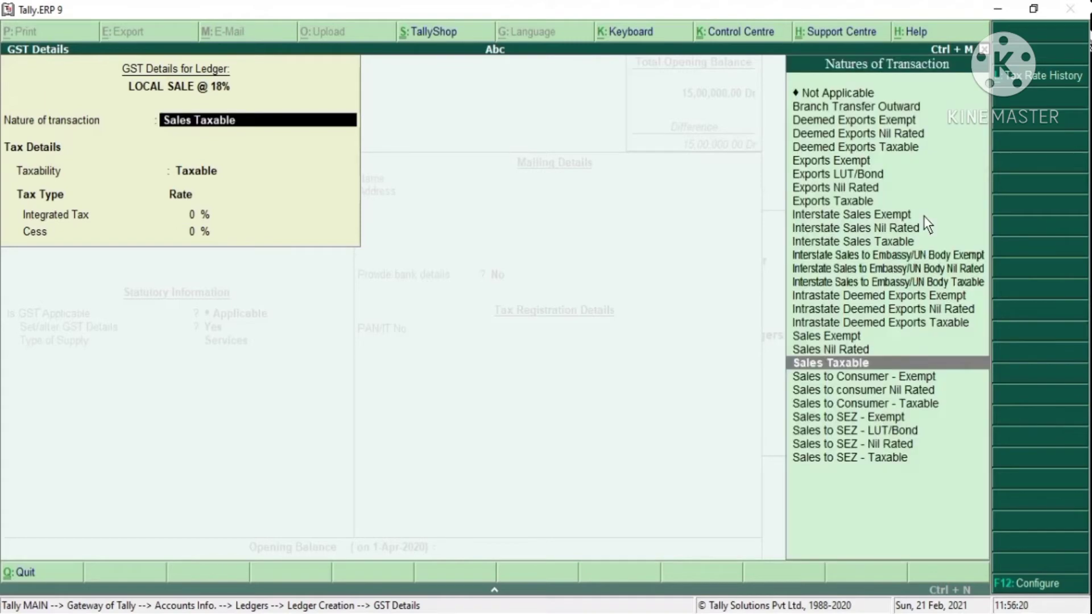
{"action": "key", "text": "Up"}
{"action": "key", "text": "Up"}
{"action": "key", "text": "Up"}
{"action": "key", "text": "Up"}
{"action": "key", "text": "Up"}
{"action": "key", "text": "Up"}
{"action": "key", "text": "Up"}
{"action": "key", "text": "Up"}
{"action": "key", "text": "Up"}
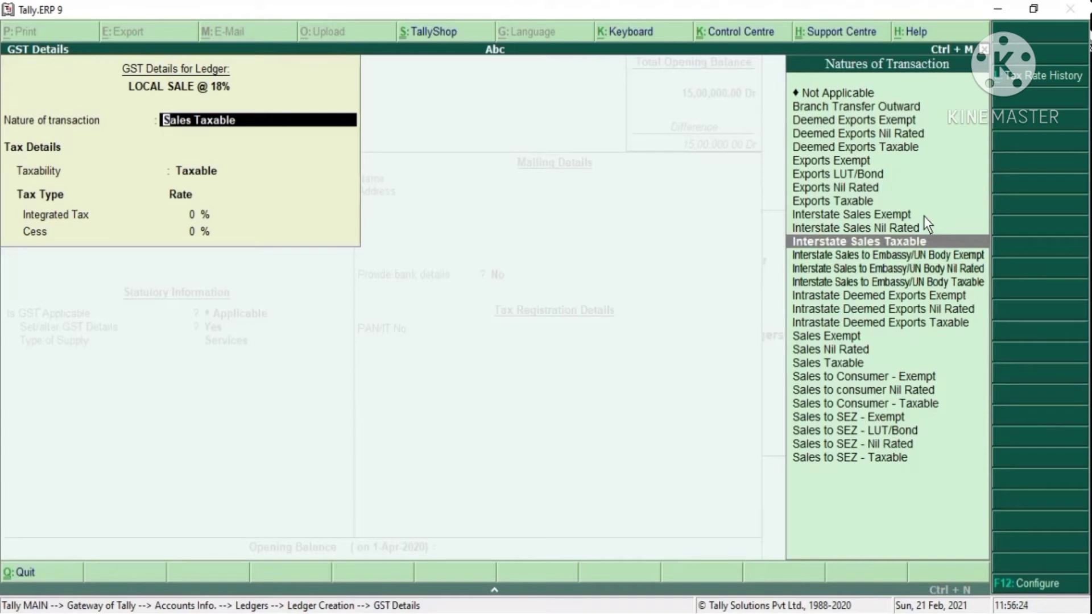
{"action": "key", "text": "Home"}
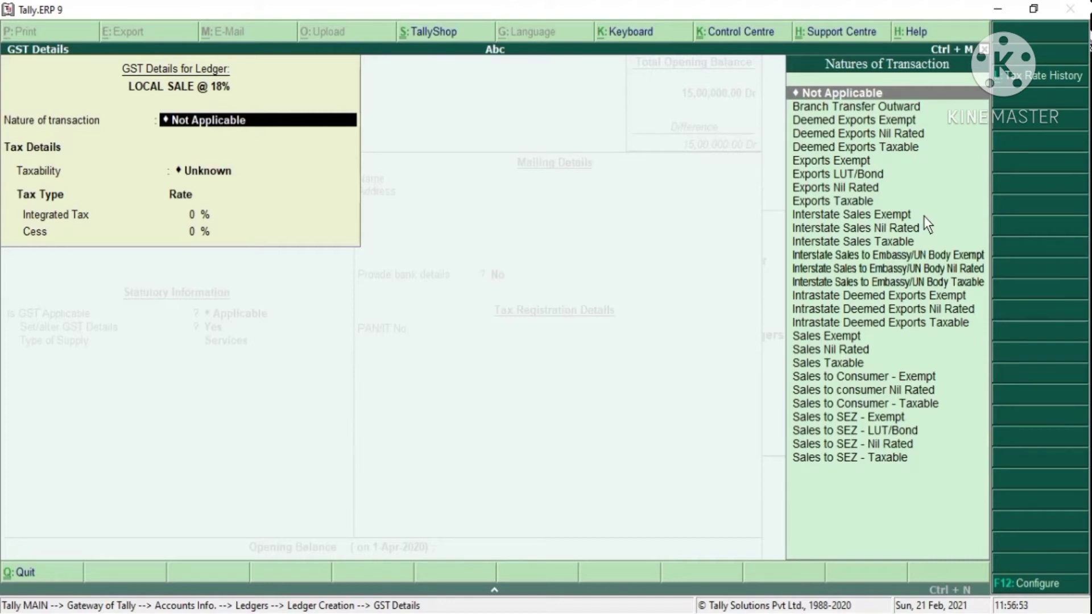
Choose Sales Taxable again as the nature of transaction for the 18% ledger.
{"action": "type", "text": "SALE"}
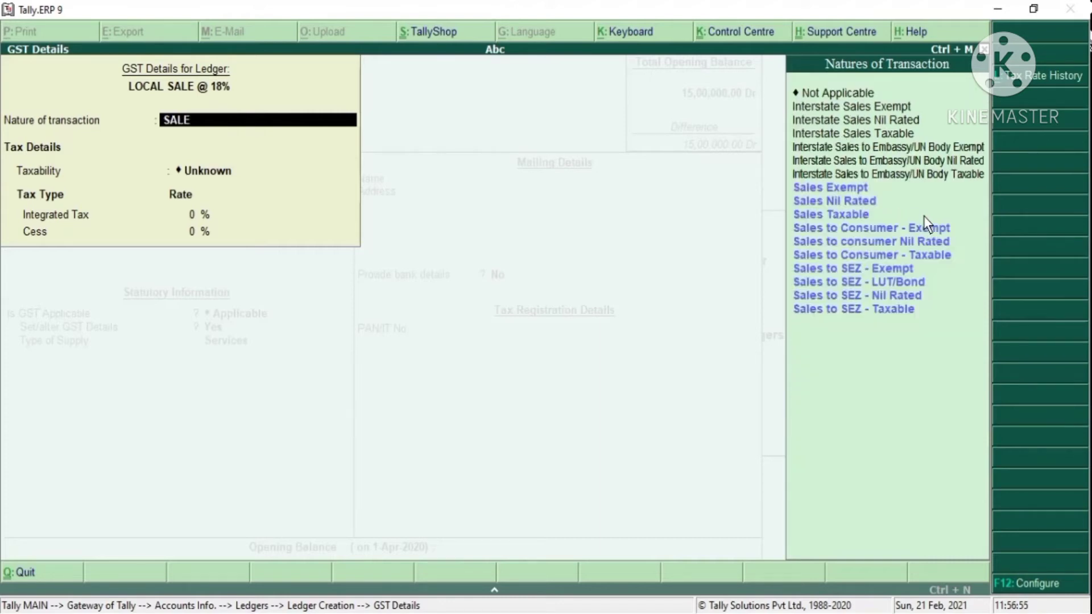
{"action": "key", "text": "Down"}
{"action": "key", "text": "Down"}
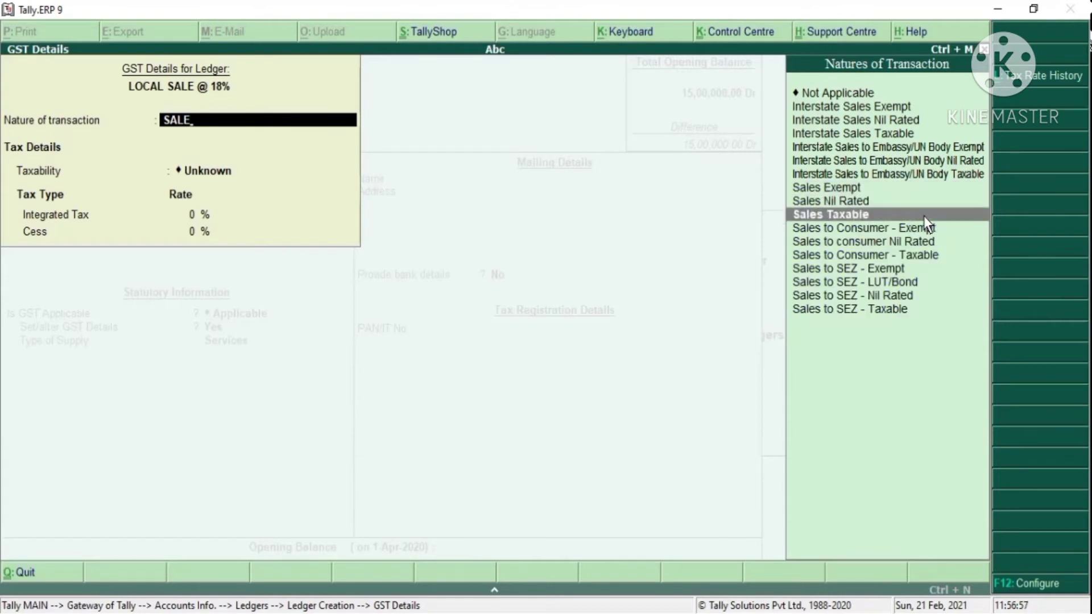
{"action": "key", "text": "Return"}
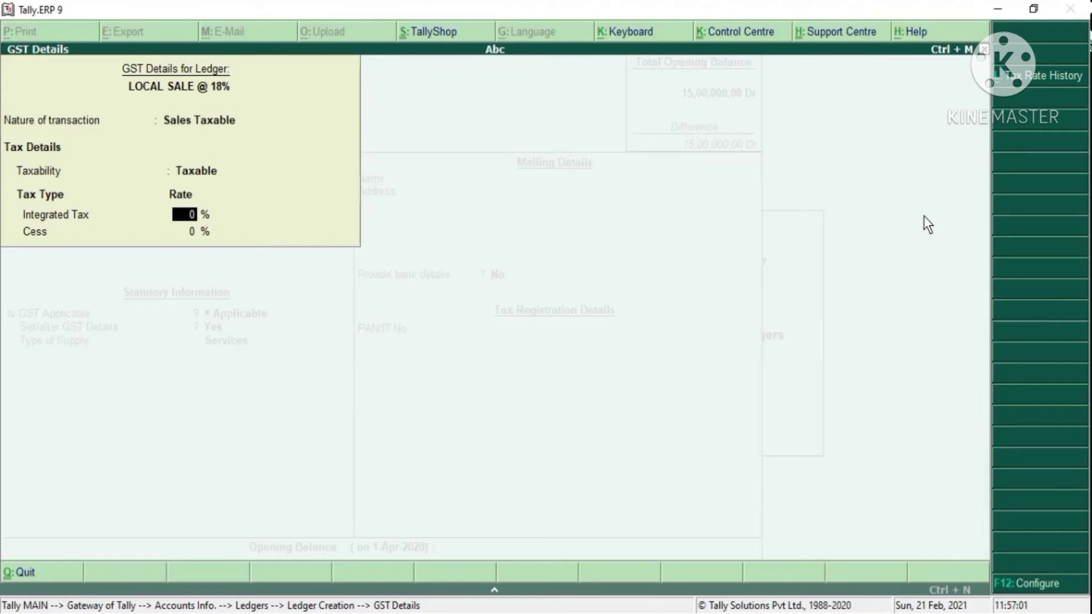
Set integrated tax to 18% with cess at 0%, choose Goods as the type of supply and save the 18% ledger.
{"action": "type", "text": "18"}
{"action": "key", "text": "Return"}
{"action": "key", "text": "Return"}
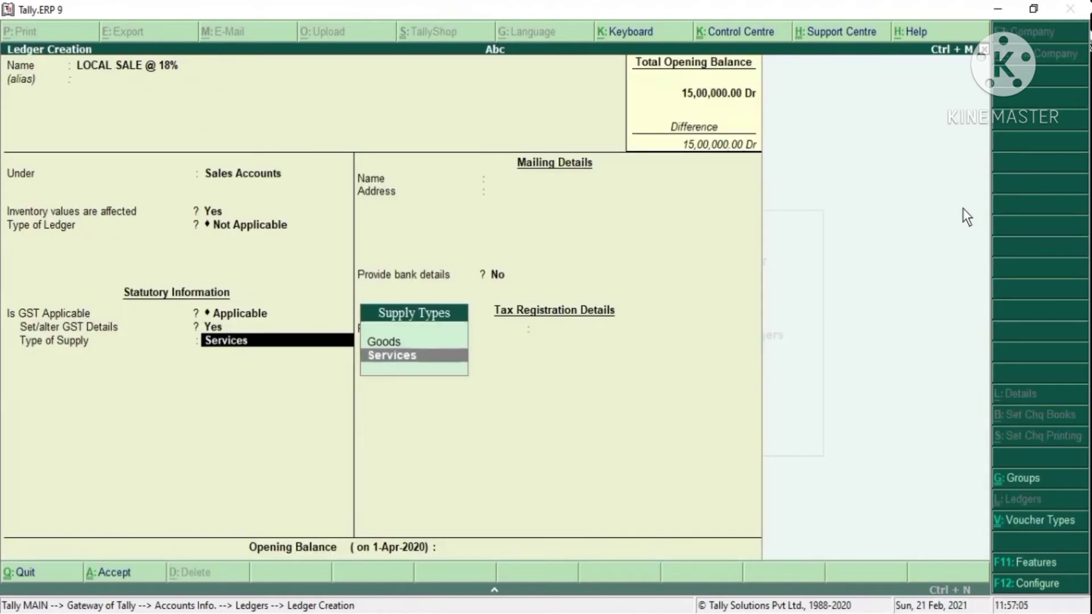
{"action": "key", "text": "Up"}
{"action": "key", "text": "Return"}
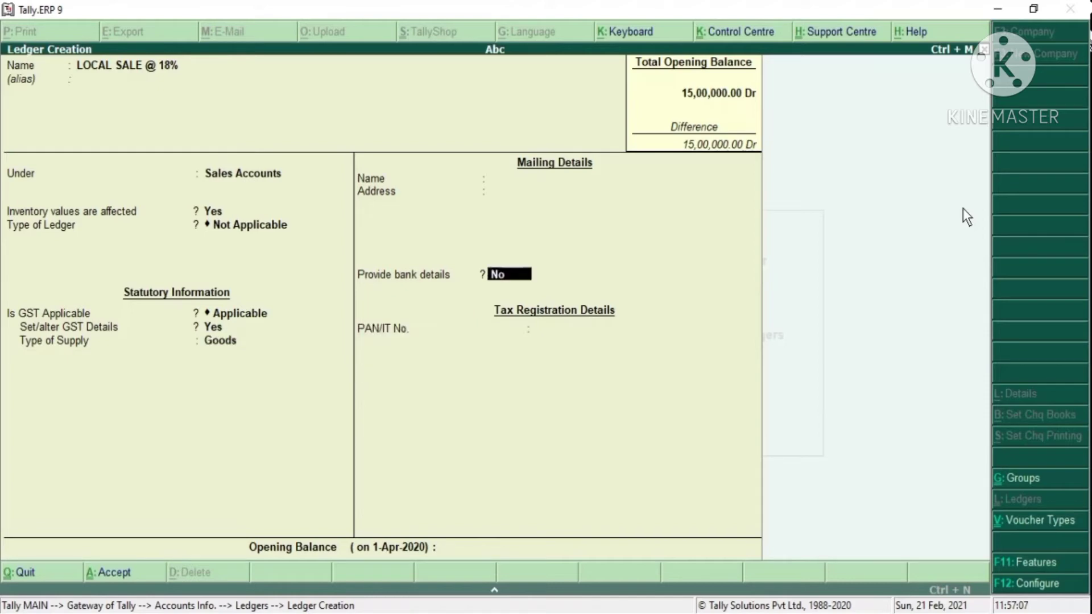
{"action": "key", "text": "Return"}
{"action": "key", "text": "Return"}
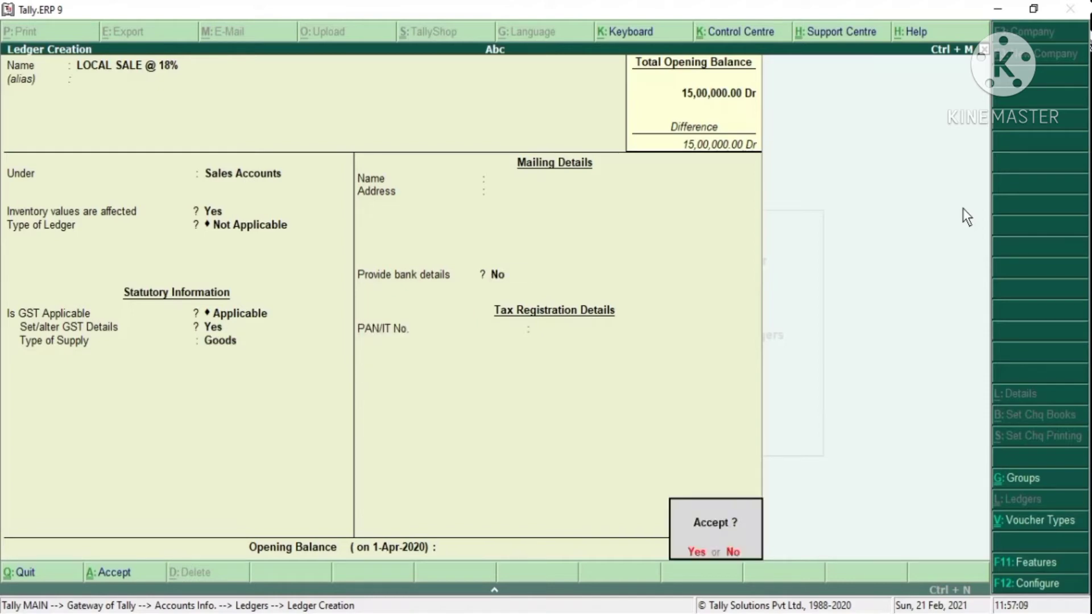
{"action": "key", "text": "Return"}
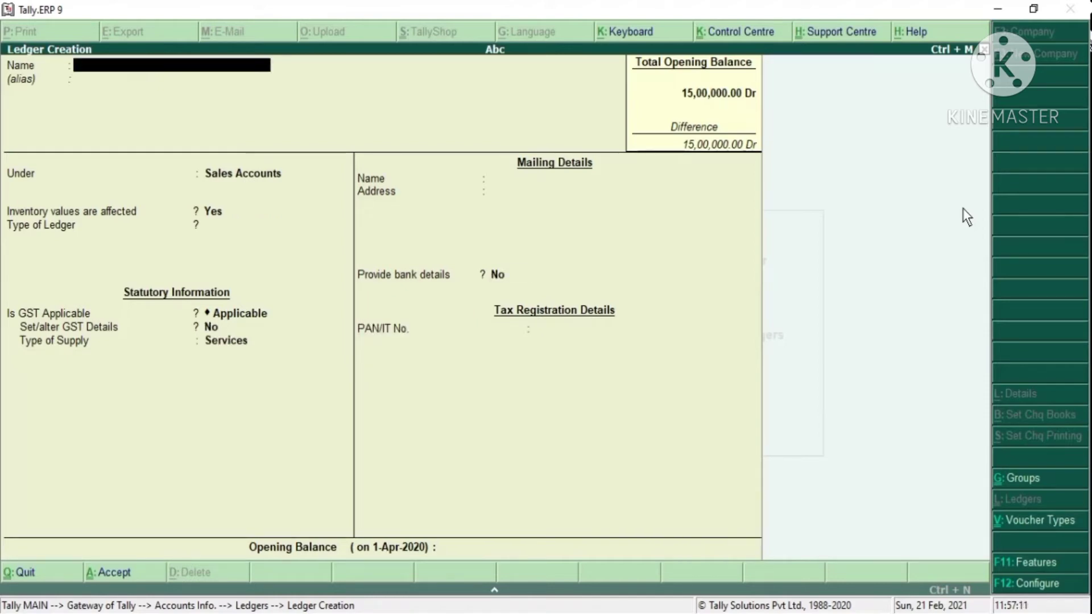
Leave ledger creation, return to the Gateway of Tally and open a new sales voucher.
{"action": "key", "text": "Escape"}
{"action": "key", "text": "Return"}
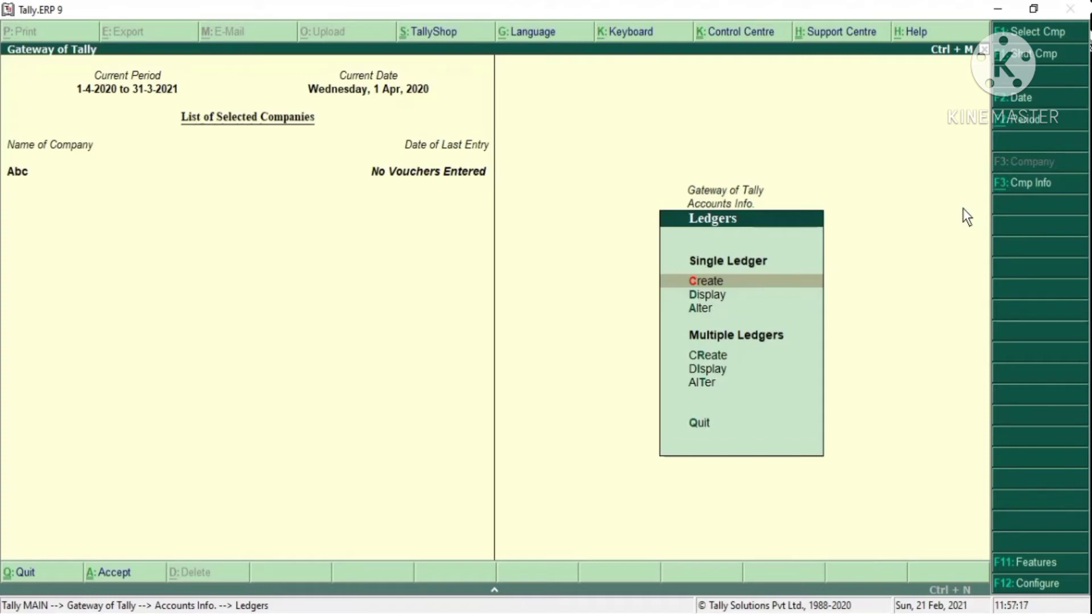
{"action": "key", "text": "Escape"}
{"action": "key", "text": "Down"}
{"action": "key", "text": "Escape"}
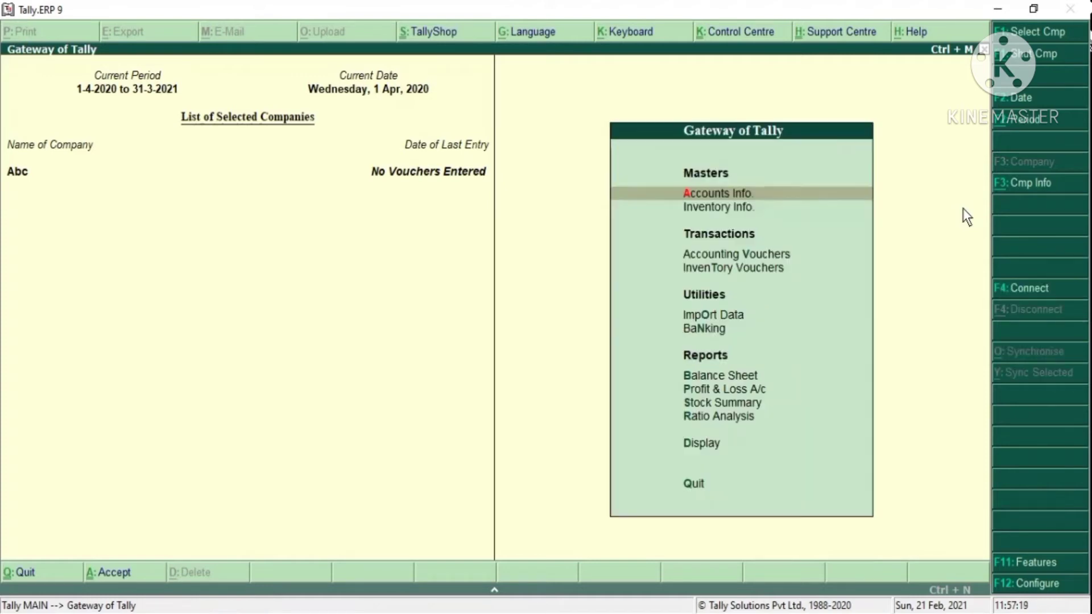
{"action": "key", "text": "Down"}
{"action": "key", "text": "Down"}
{"action": "key", "text": "Down"}
{"action": "key", "text": "Down"}
{"action": "key", "text": "Down"}
{"action": "key", "text": "Down"}
{"action": "key", "text": "Up"}
{"action": "key", "text": "Up"}
{"action": "key", "text": "Down"}
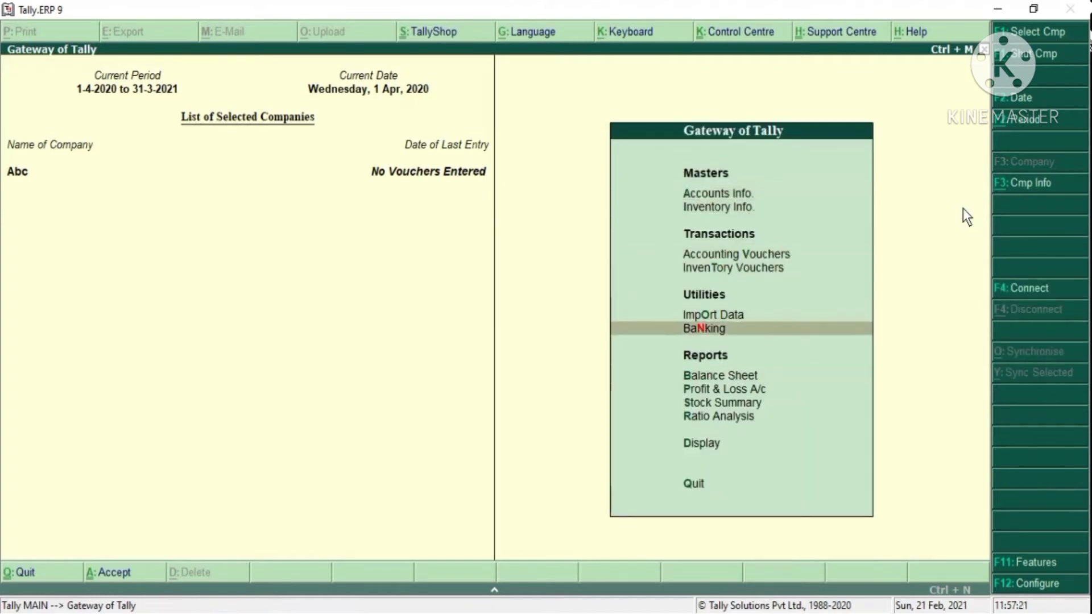
{"action": "key", "text": "Up"}
{"action": "key", "text": "Up"}
{"action": "key", "text": "Up"}
{"action": "key", "text": "Return"}
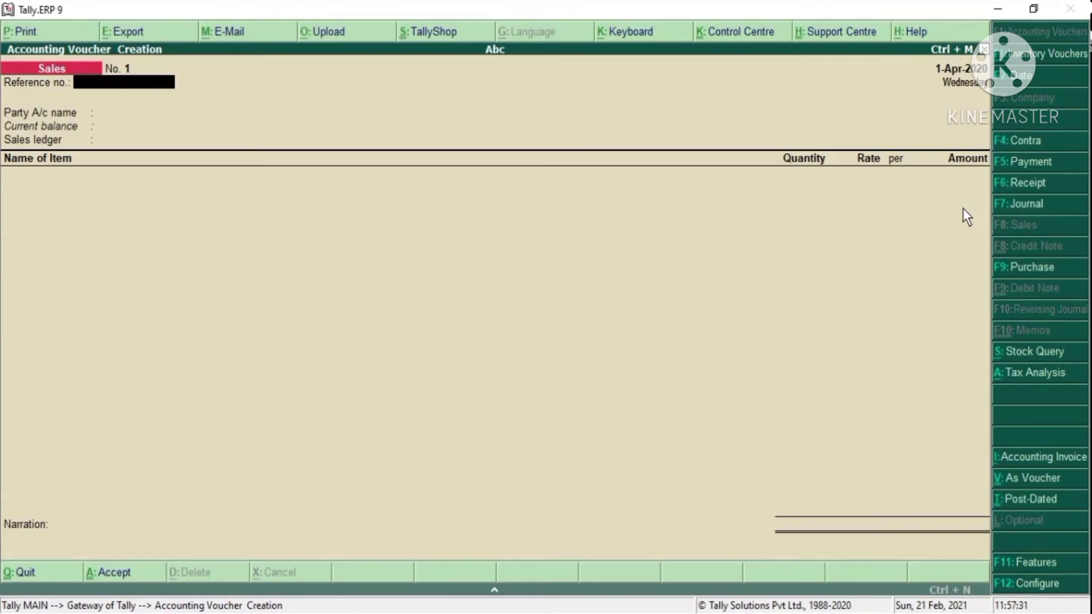
In the sales invoice configuration, set the use of a common ledger account for item allocation to No.
{"action": "key", "text": "F12"}
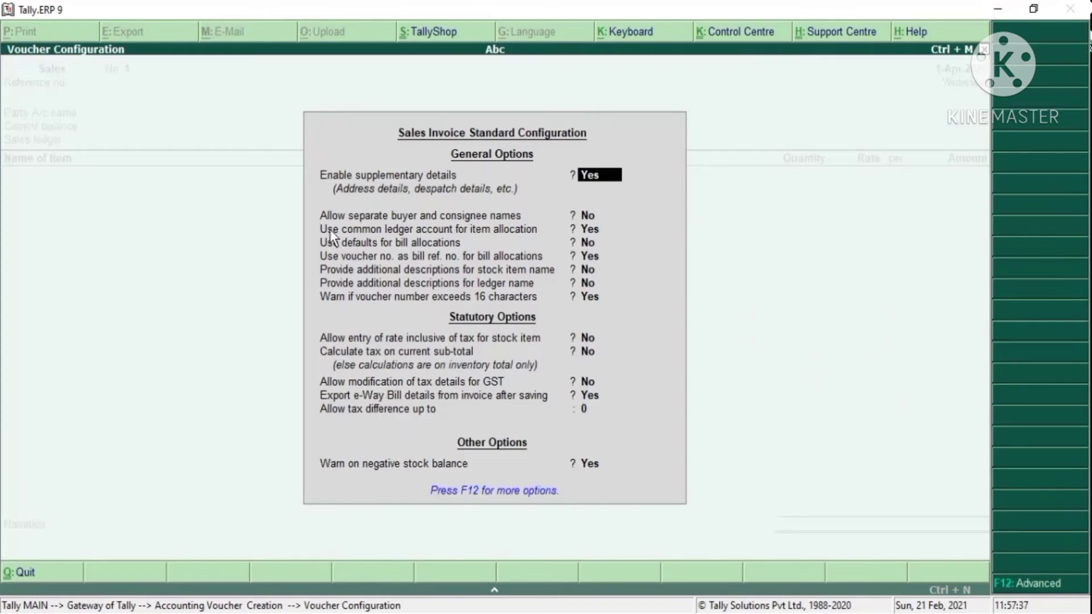
{"action": "key", "text": "Return"}
{"action": "key", "text": "Return"}
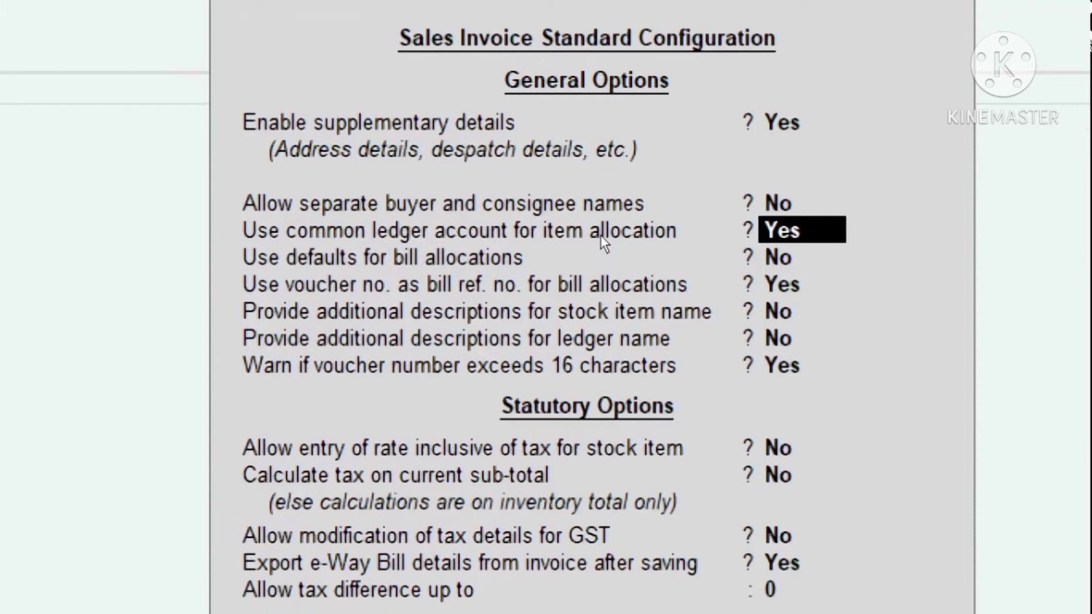
{"action": "type", "text": "N"}
{"action": "key", "text": "Return"}
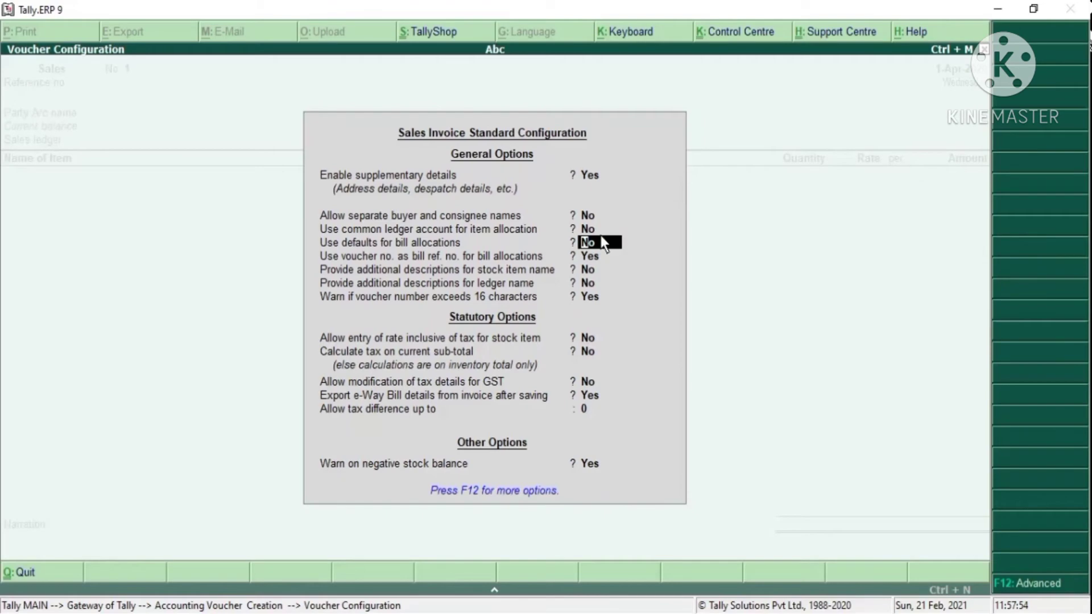
Save the invoice configuration, set Local Party as the party account and accept its party details unchanged.
{"action": "key", "text": "ctrl+a"}
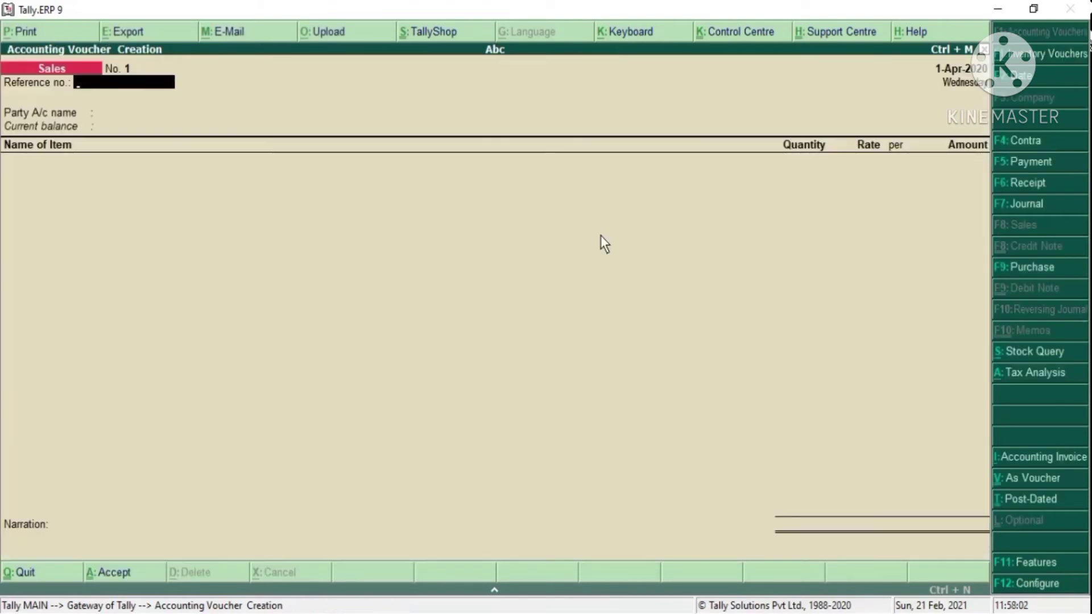
{"action": "key", "text": "Return"}
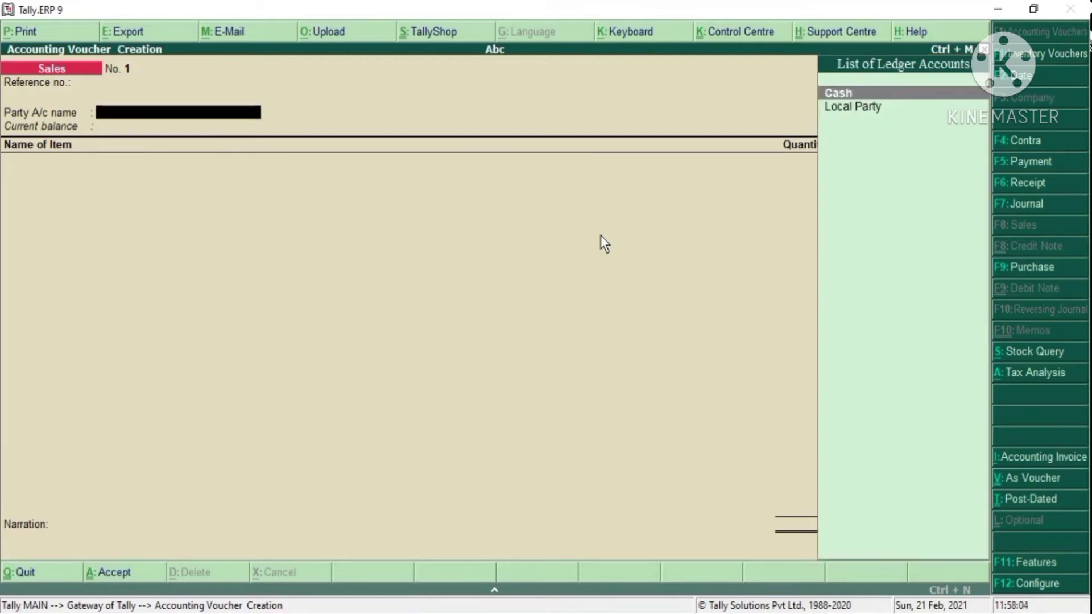
{"action": "key", "text": "Down"}
{"action": "key", "text": "Return"}
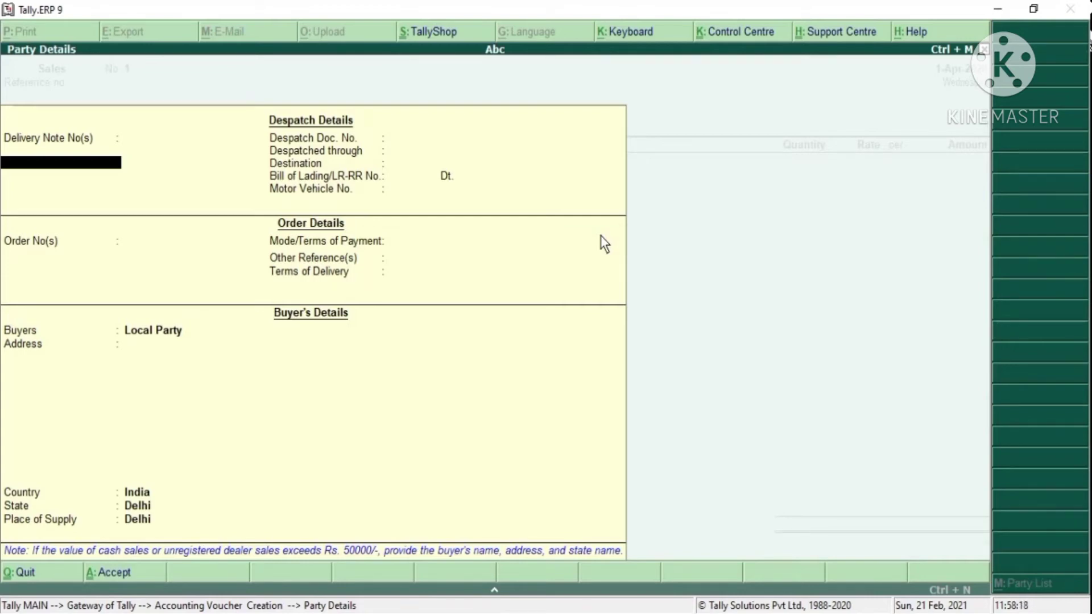
{"action": "key", "text": "ctrl+a"}
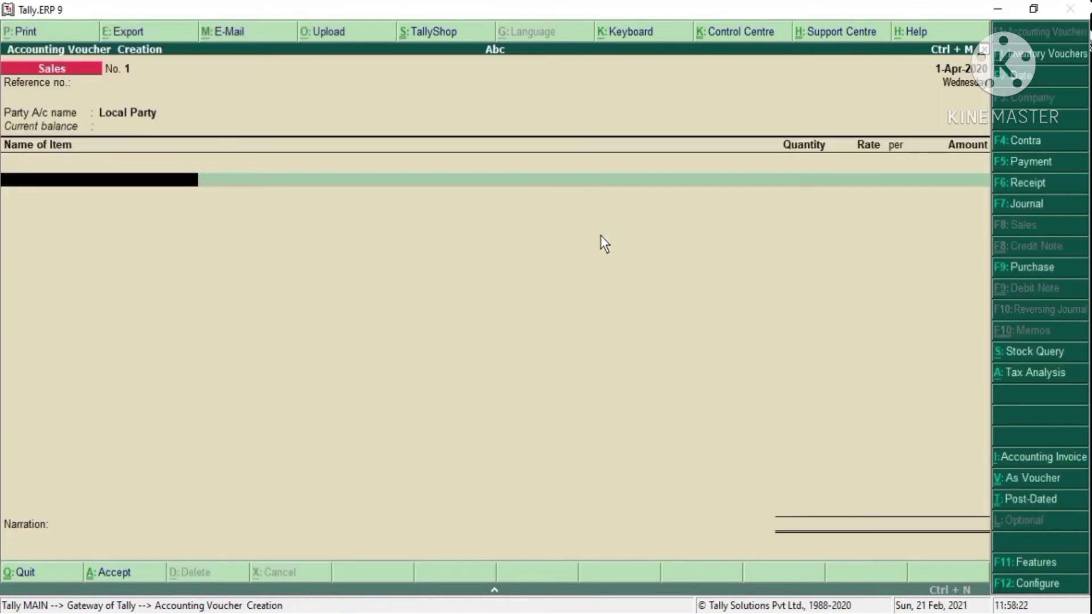
Add Item 5% to the sales invoice with a quantity of 10 nos at a rate of 10,000.
{"action": "type", "text": "\\"}
{"action": "key", "text": "Return"}
{"action": "key", "text": "Down"}
{"action": "key", "text": "Down"}
{"action": "key", "text": "Down"}
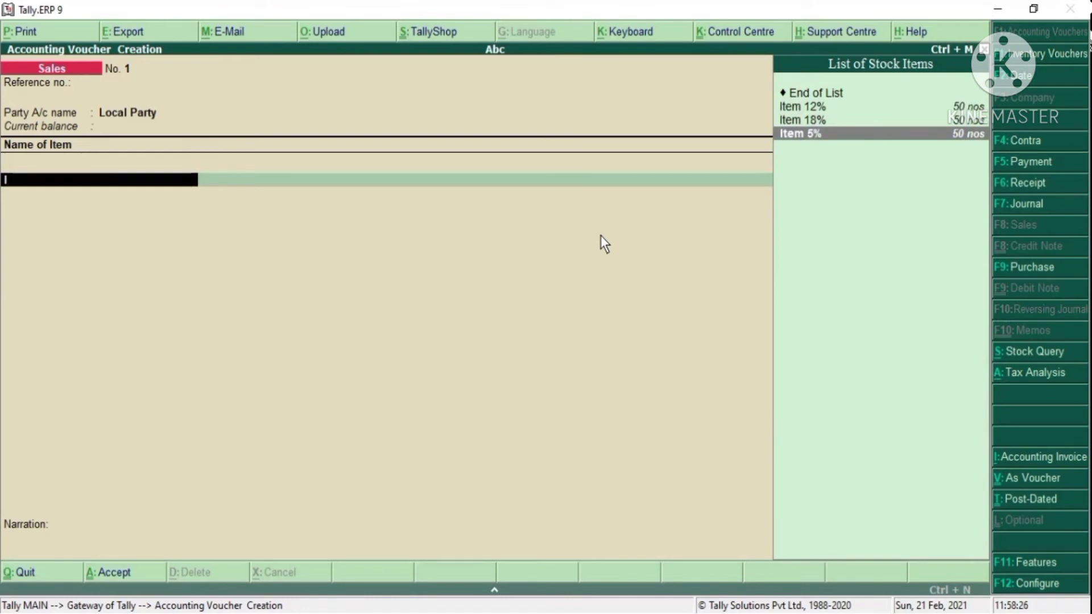
{"action": "key", "text": "Return"}
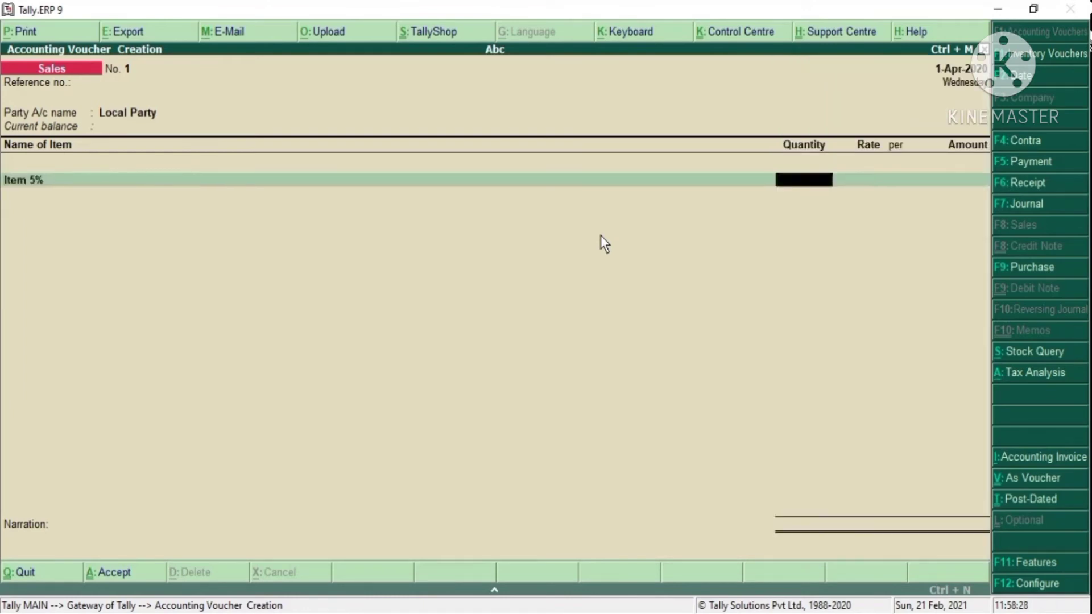
{"action": "type", "text": "10"}
{"action": "key", "text": "Return"}
{"action": "type", "text": "1"}
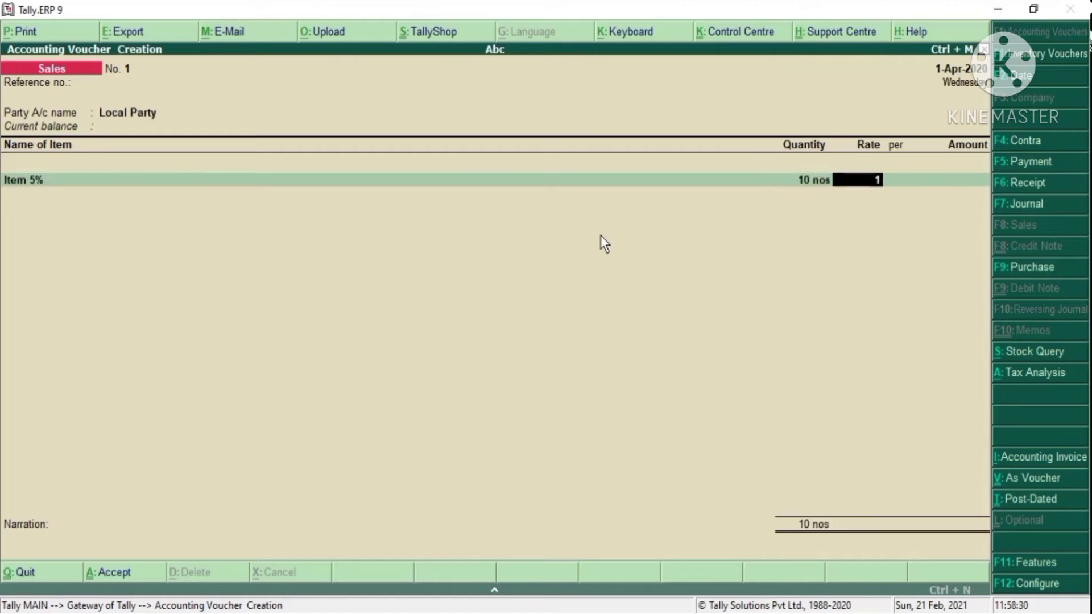
{"action": "type", "text": "0,00000"}
{"action": "key", "text": "Return"}
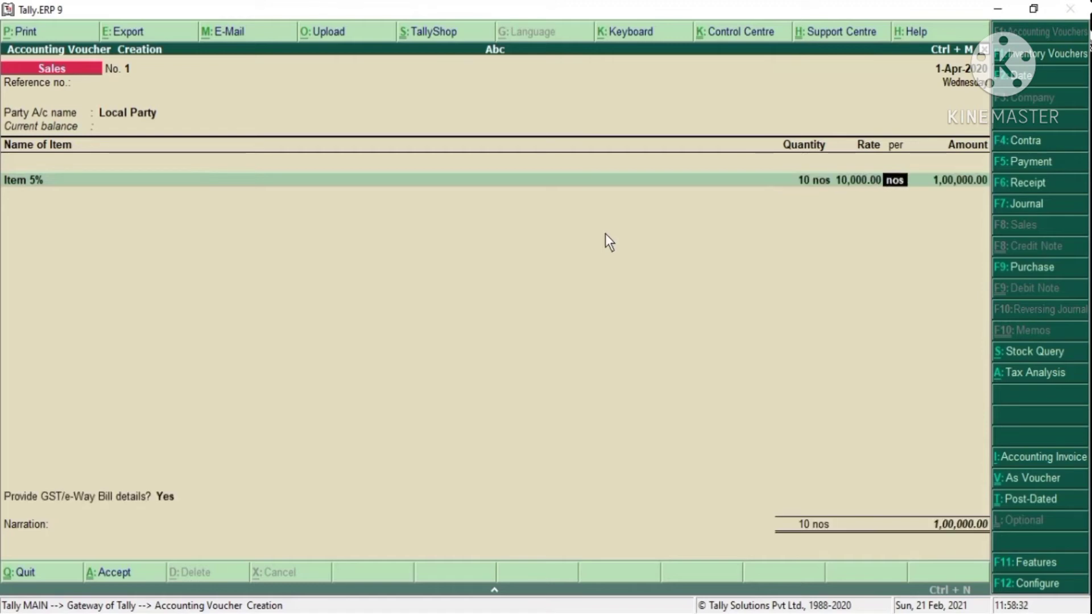
{"action": "key", "text": "Return"}
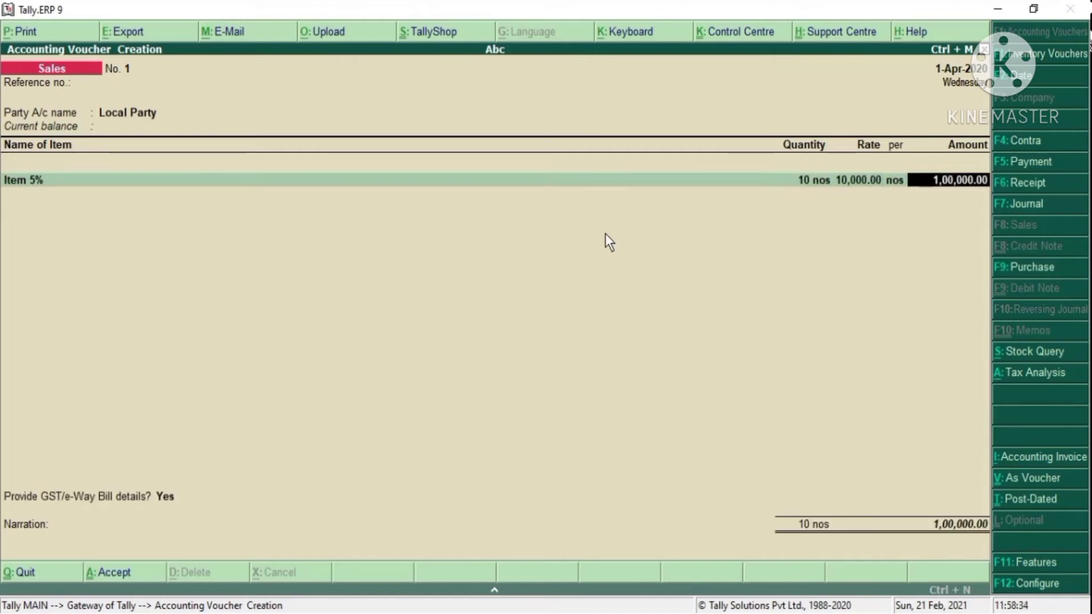
Allocate the full Item 5% amount to the LOCAL SALE @ 5% ledger.
{"action": "key", "text": "Return"}
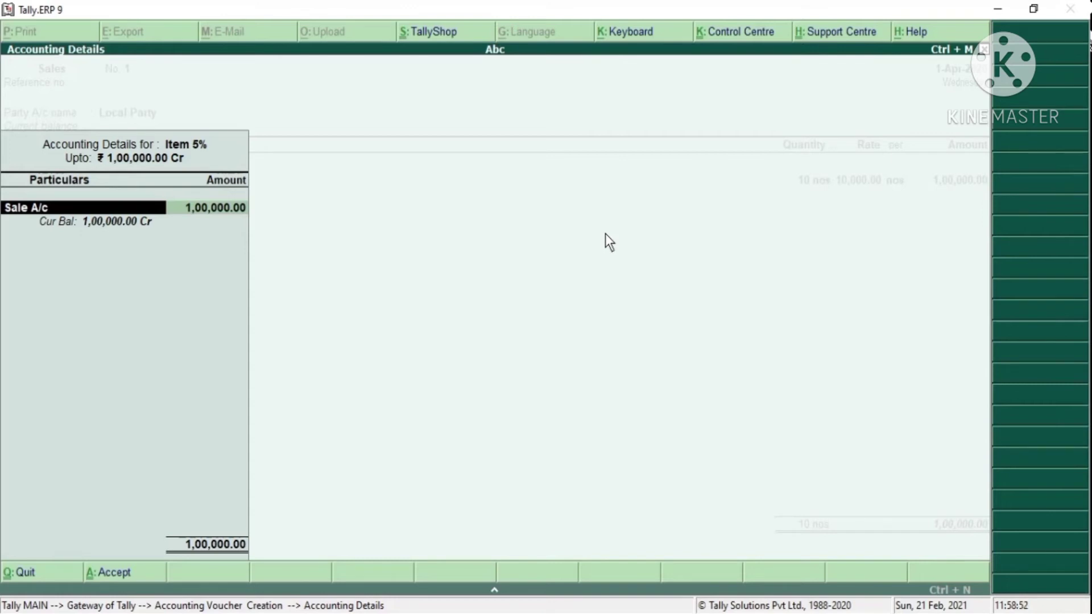
{"action": "type", "text": "LOC"}
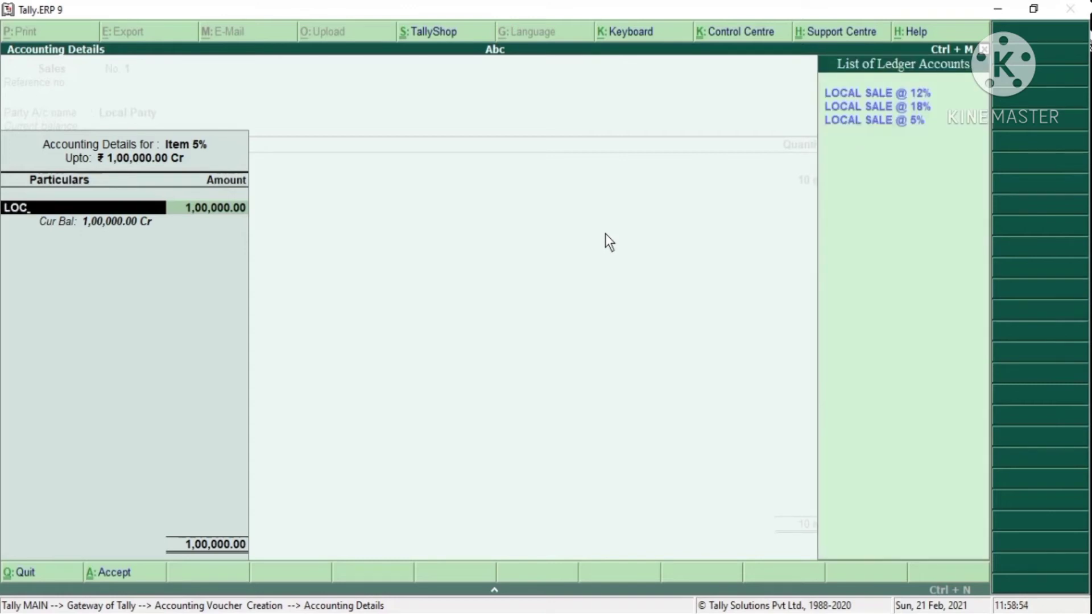
{"action": "key", "text": "Down"}
{"action": "key", "text": "Down"}
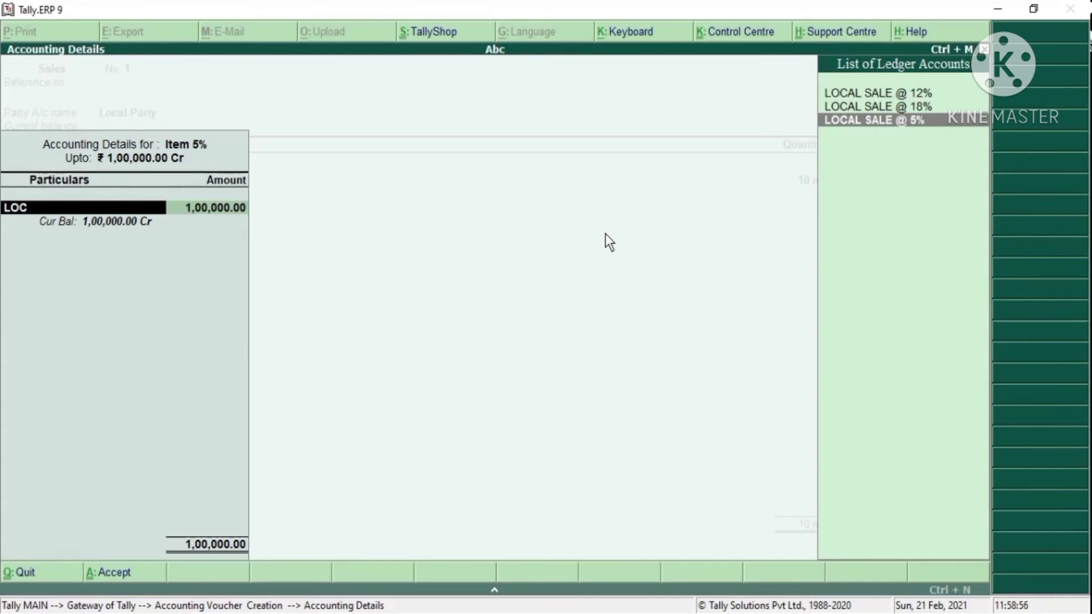
{"action": "key", "text": "Return"}
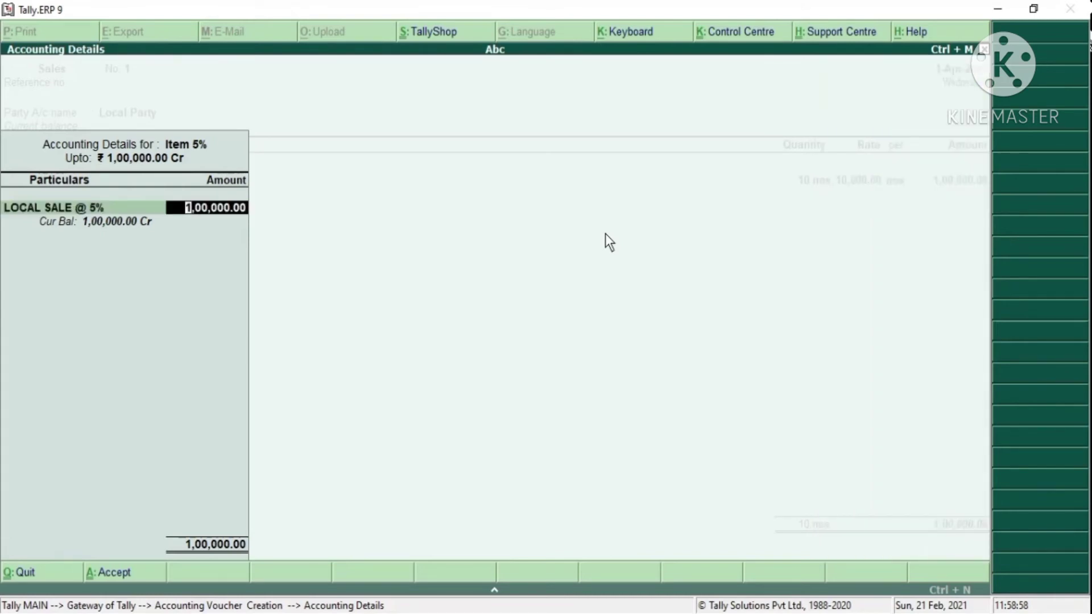
{"action": "key", "text": "Return"}
Add Item 12% as the second invoice line with a quantity of 10 nos at a rate of 10,000.
{"action": "type", "text": "IT"}
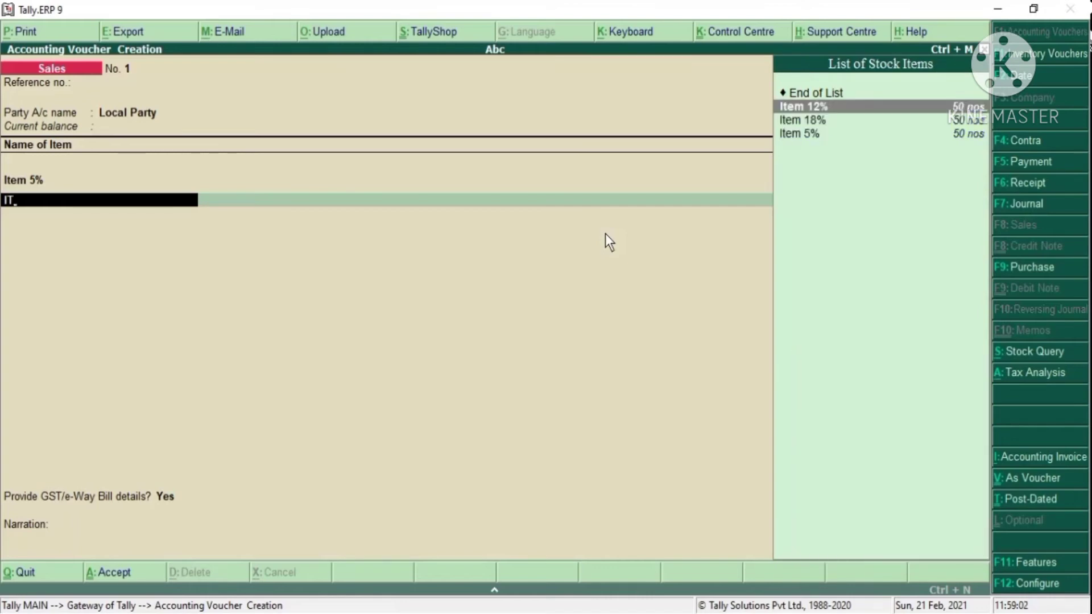
{"action": "key", "text": "Return"}
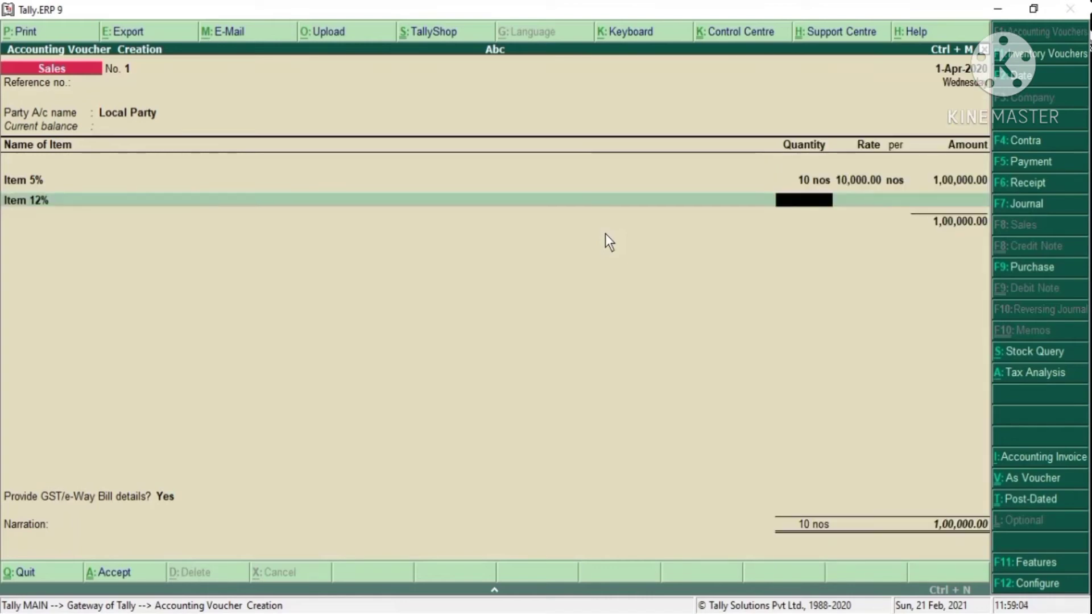
{"action": "type", "text": "10"}
{"action": "key", "text": "Return"}
{"action": "type", "text": "10000"}
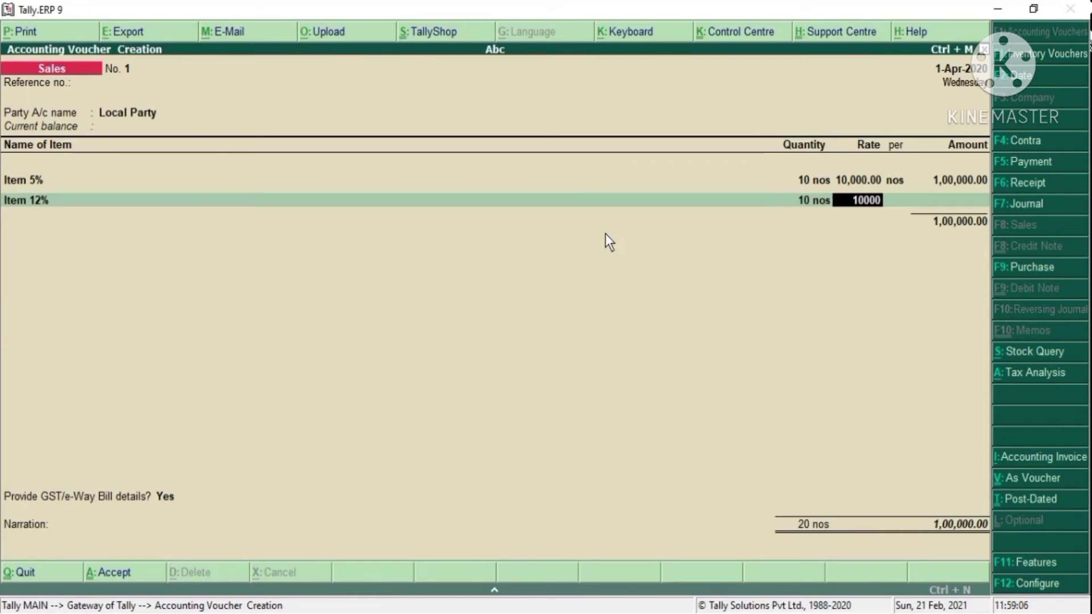
{"action": "key", "text": "Return"}
{"action": "key", "text": "Return"}
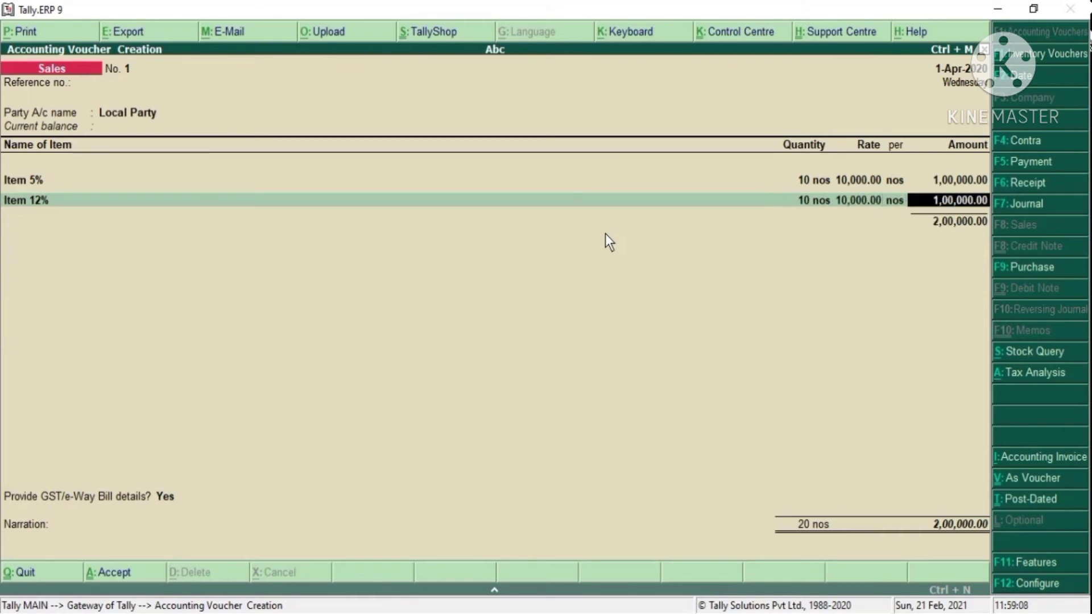
Allocate the full Item 12% amount to the LOCAL SALE @ 12% ledger.
{"action": "key", "text": "Return"}
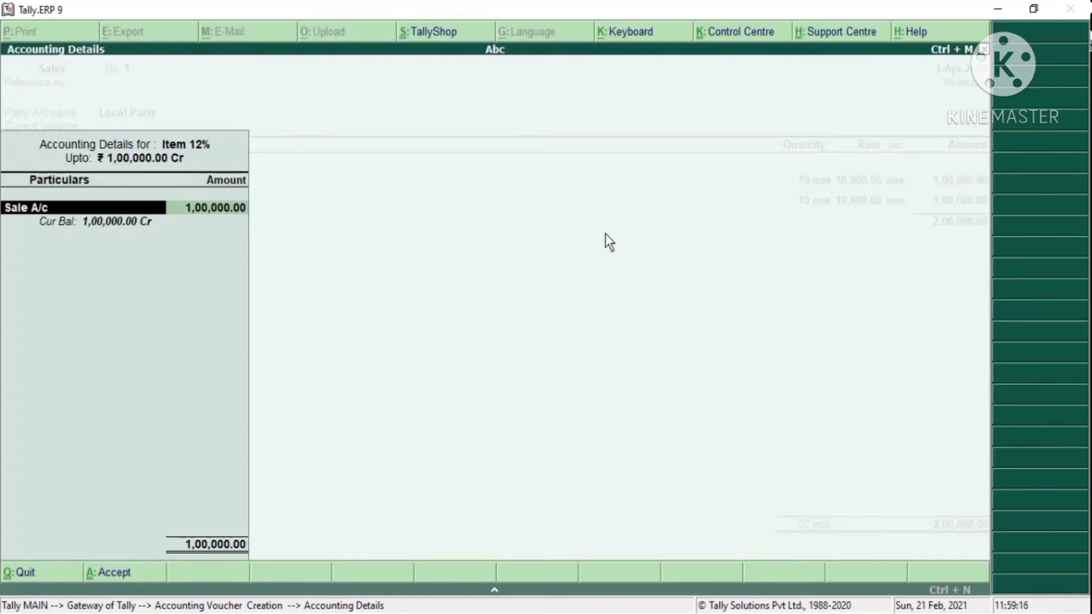
{"action": "type", "text": "S"}
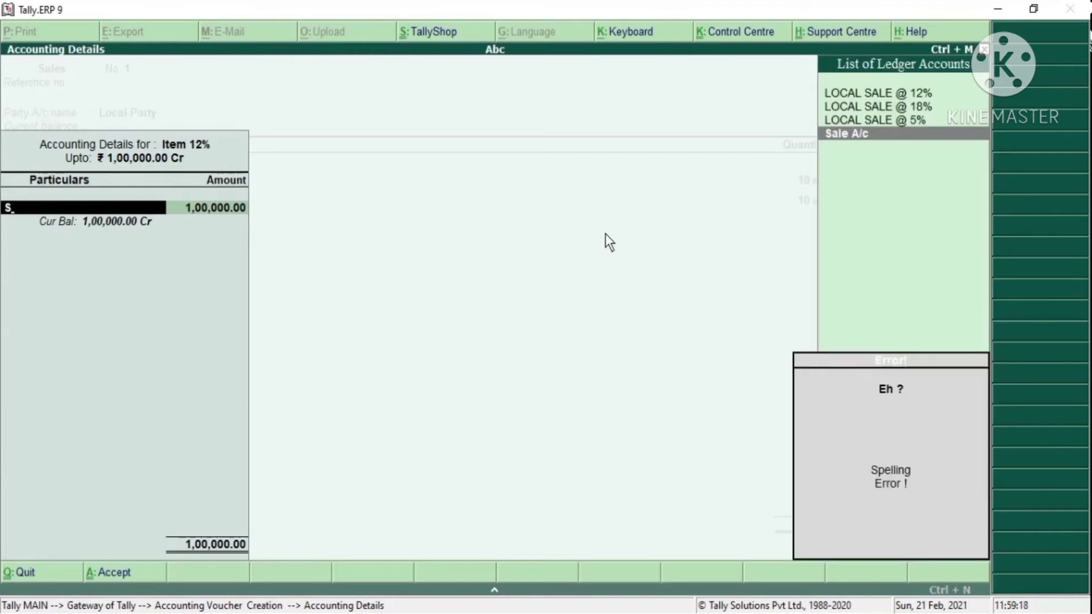
{"action": "key", "text": "Up"}
{"action": "key", "text": "Up"}
{"action": "key", "text": "Up"}
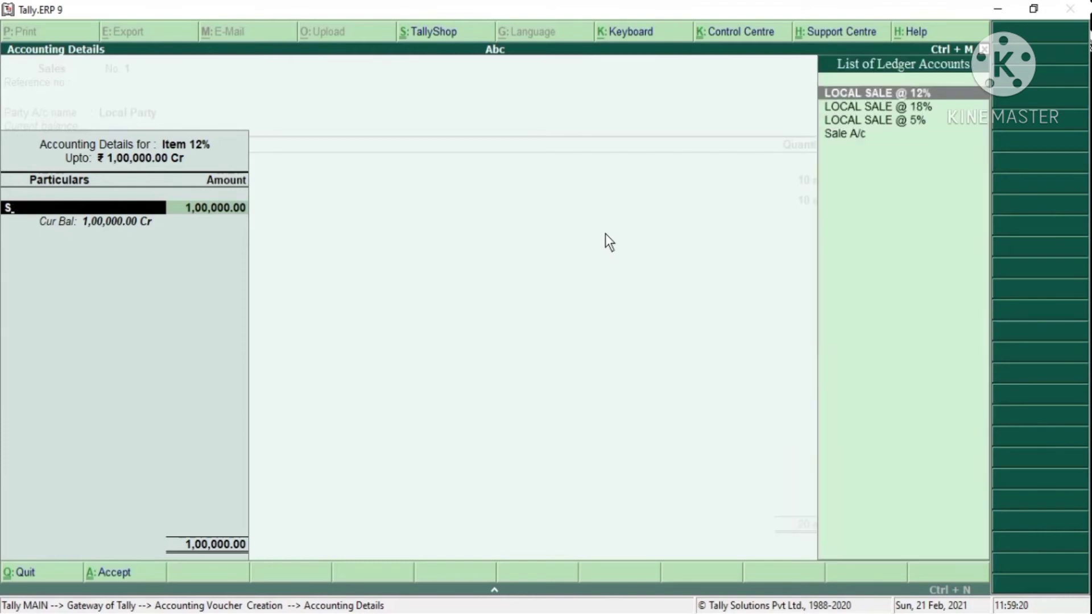
{"action": "key", "text": "Return"}
{"action": "key", "text": "Return"}
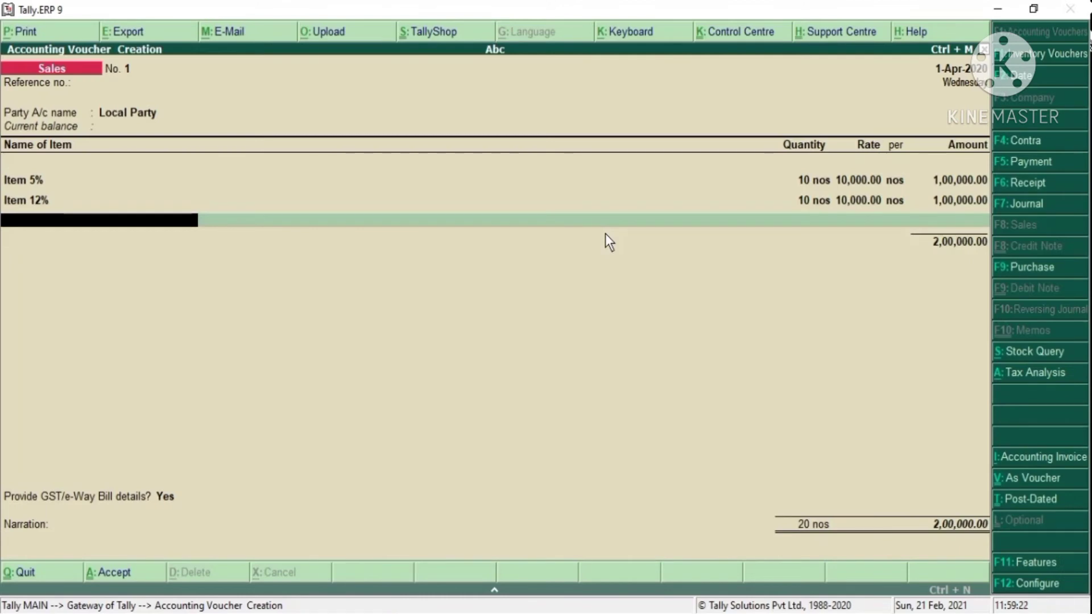
Add Item 18% as the third invoice line with a quantity of 10 nos at a rate of 10,000.
{"action": "type", "text": "ITEM"}
{"action": "key", "text": "Down"}
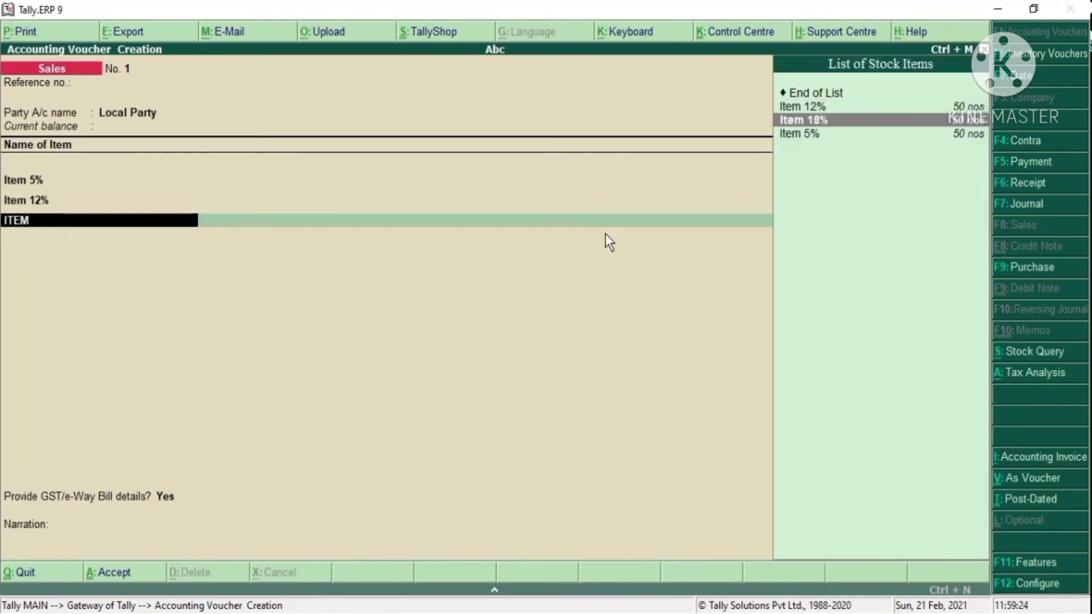
{"action": "key", "text": "Return"}
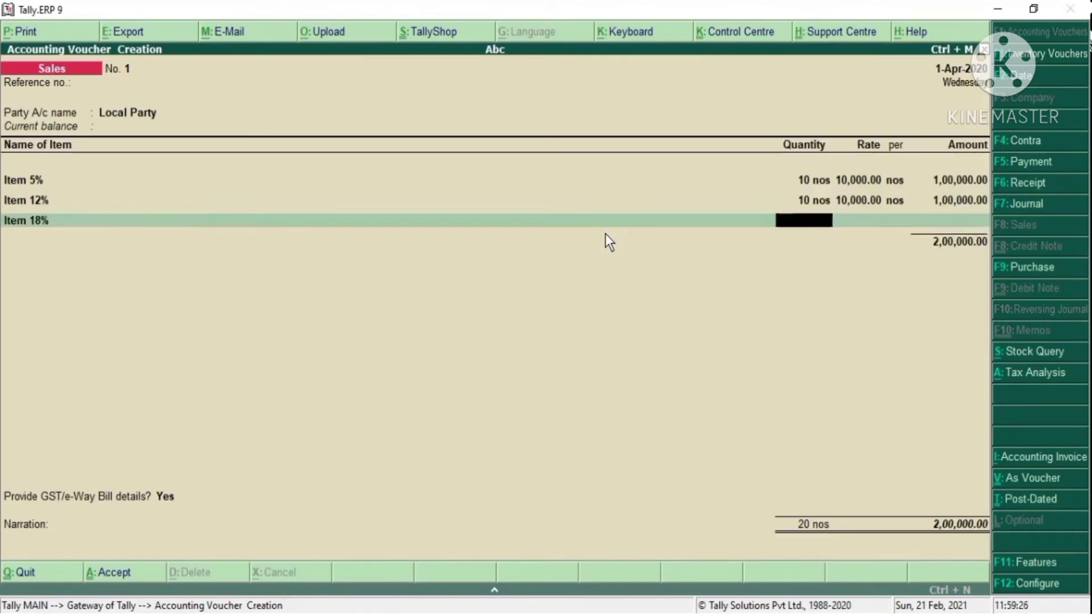
{"action": "type", "text": "10"}
{"action": "key", "text": "Return"}
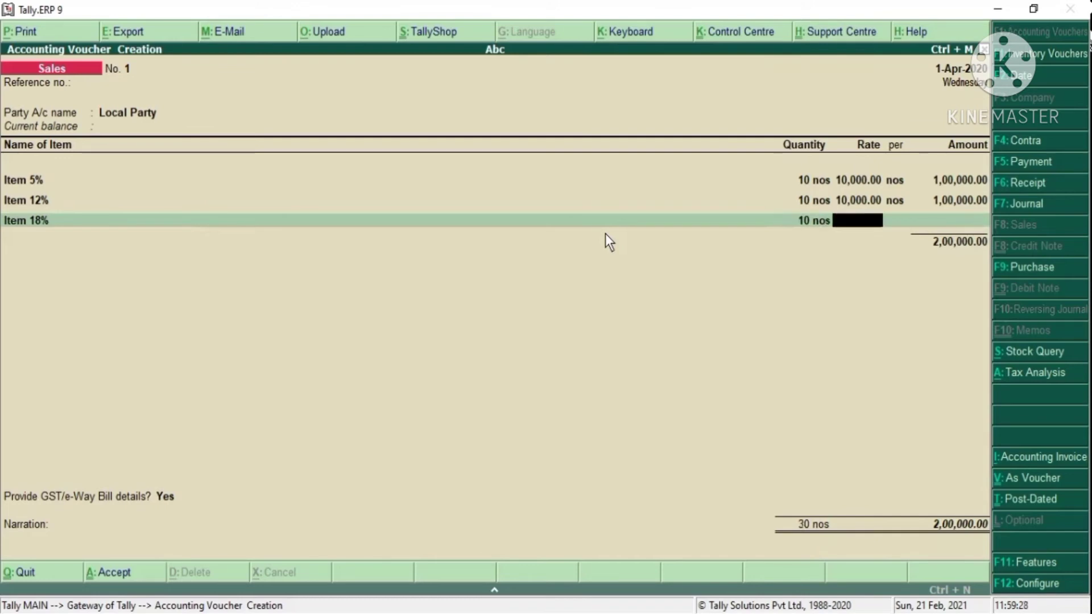
{"action": "type", "text": "1000"}
{"action": "key", "text": "Return"}
{"action": "key", "text": "BackSpace"}
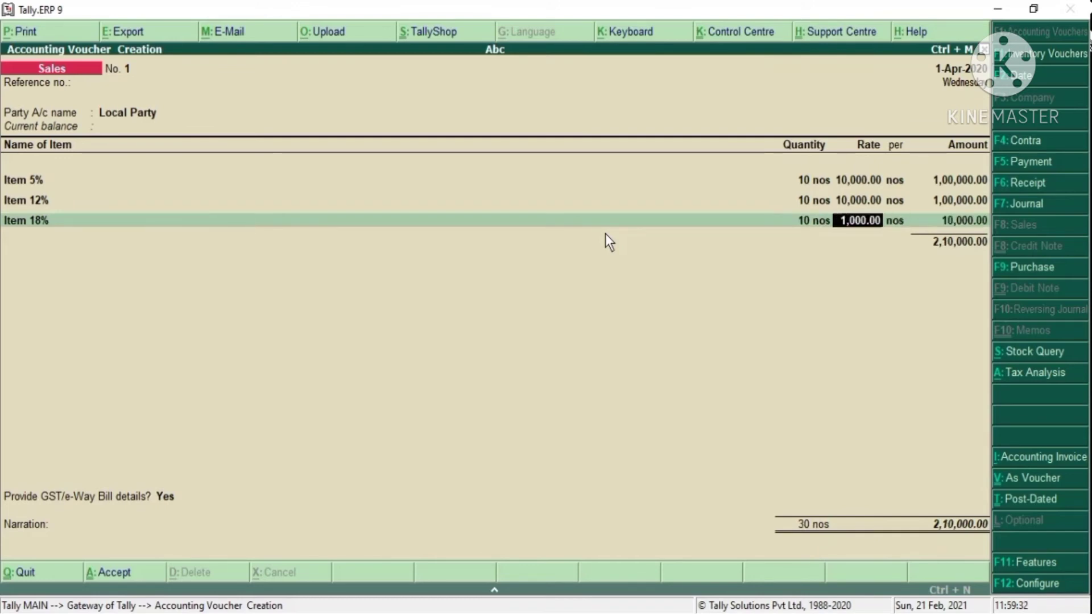
{"action": "type", "text": "10000"}
{"action": "key", "text": "Return"}
{"action": "key", "text": "Return"}
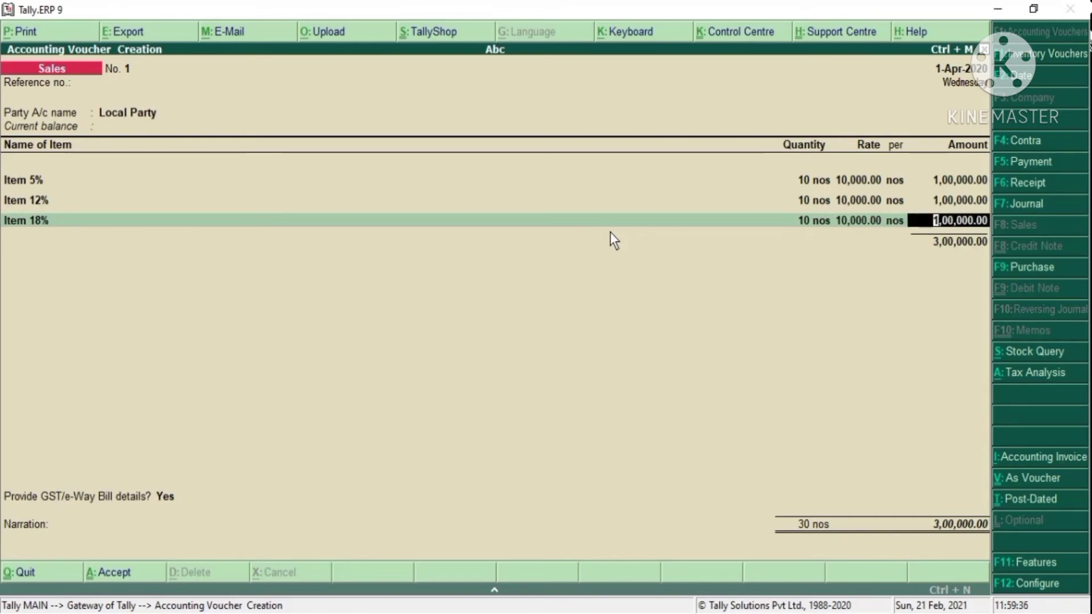
Allocate the full Item 18% amount to the LOCAL SALE @ 18% ledger.
{"action": "key", "text": "Return"}
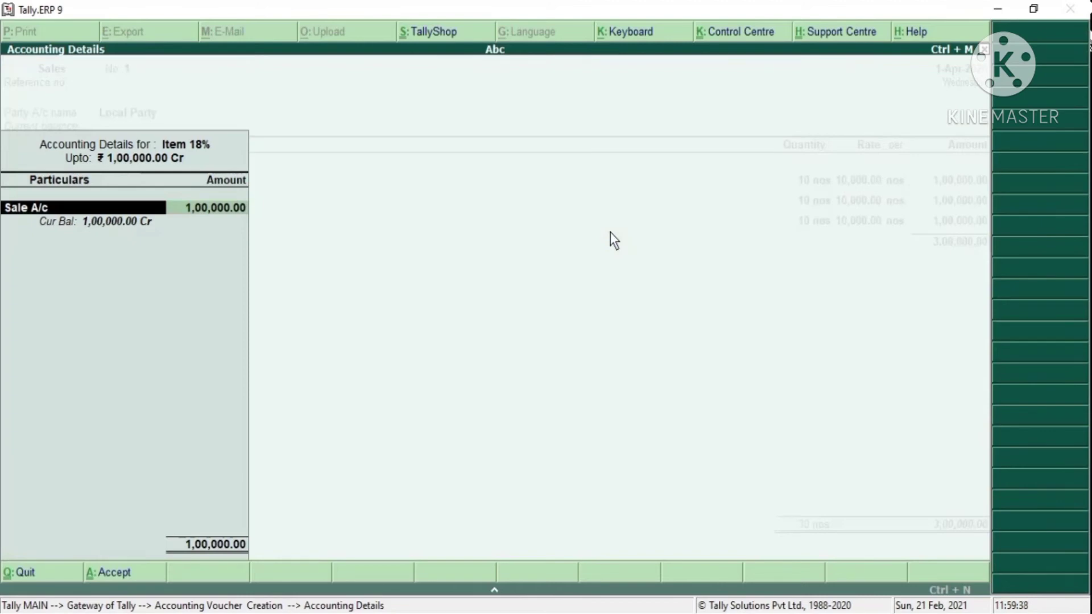
{"action": "type", "text": "LOC"}
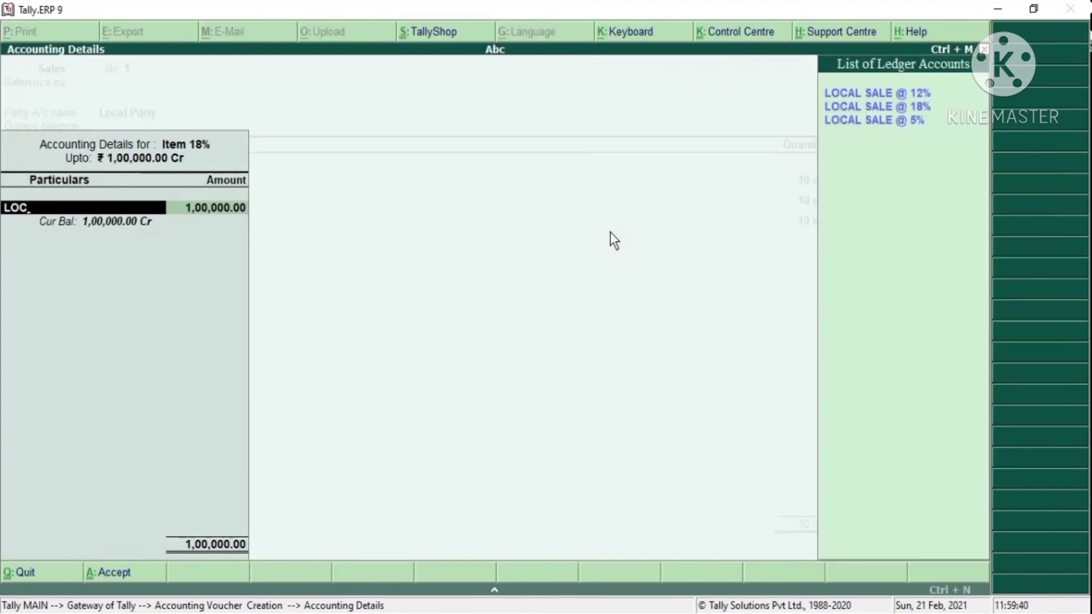
{"action": "key", "text": "Down"}
{"action": "key", "text": "Down"}
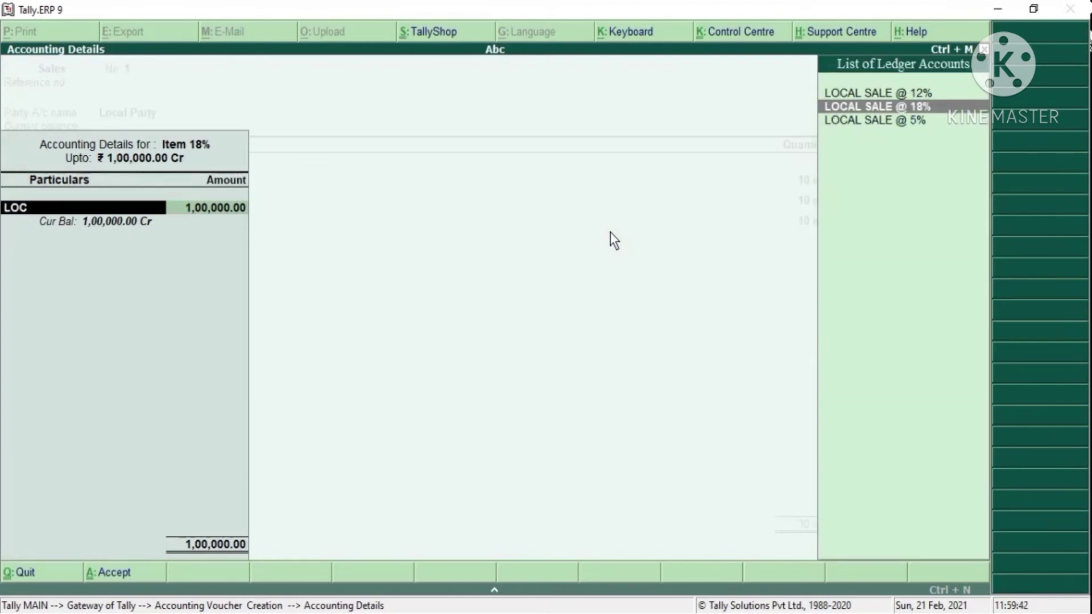
{"action": "key", "text": "Return"}
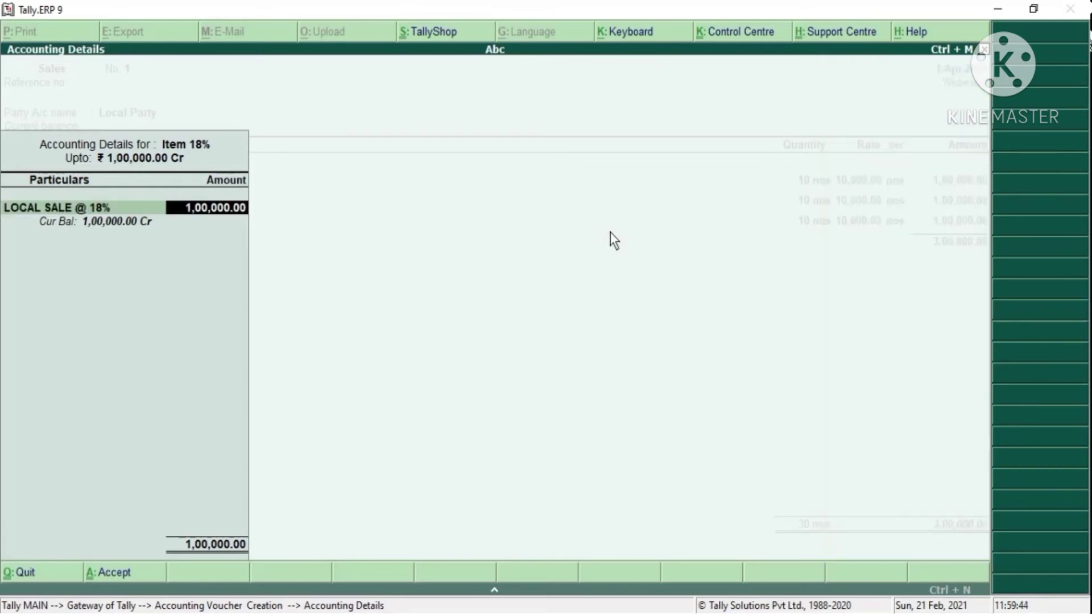
{"action": "key", "text": "Return"}
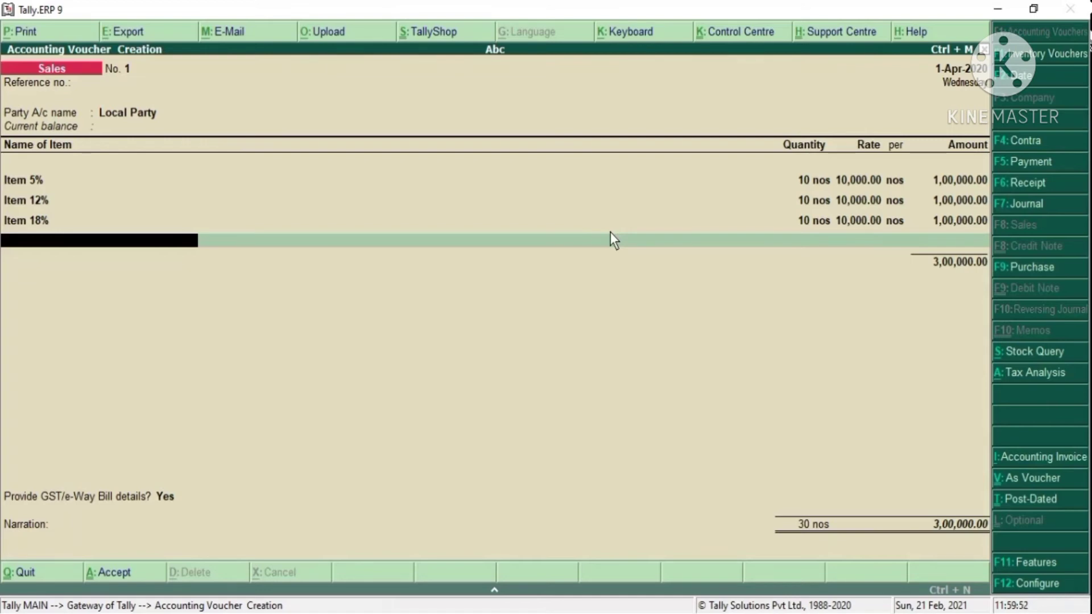
Recheck the ledger allocation of Item 18%, keep it, and end the list of stock items.
{"action": "key", "text": "BackSpace"}
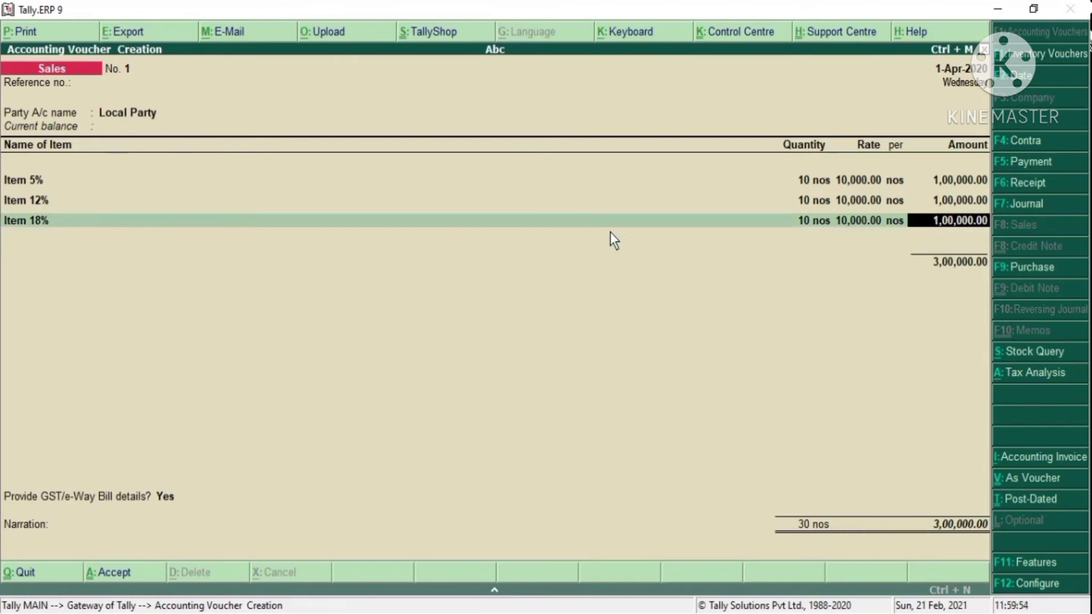
{"action": "key", "text": "Return"}
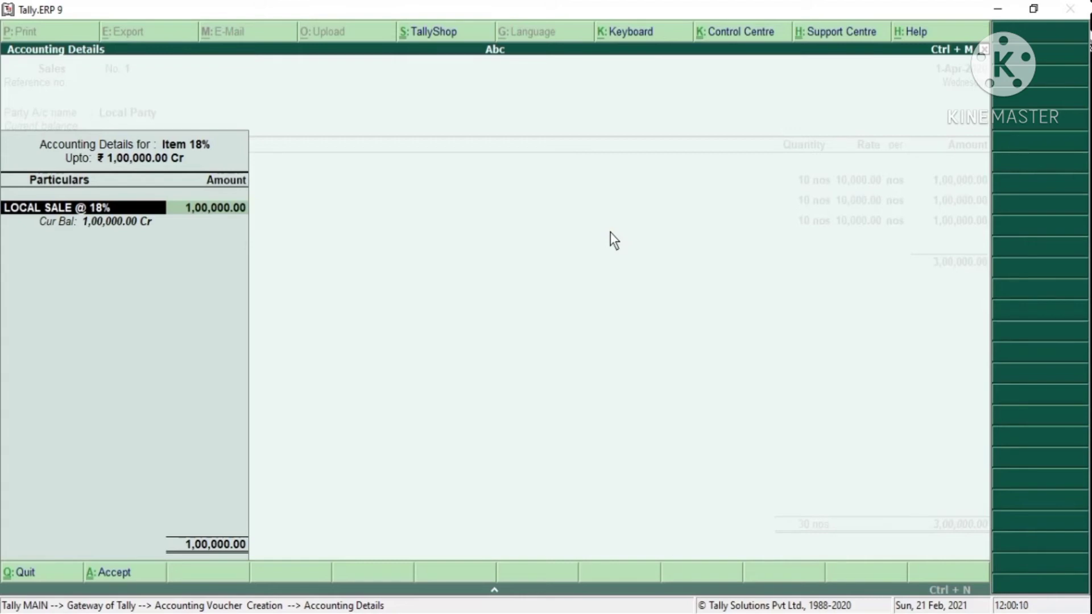
{"action": "key", "text": "Return"}
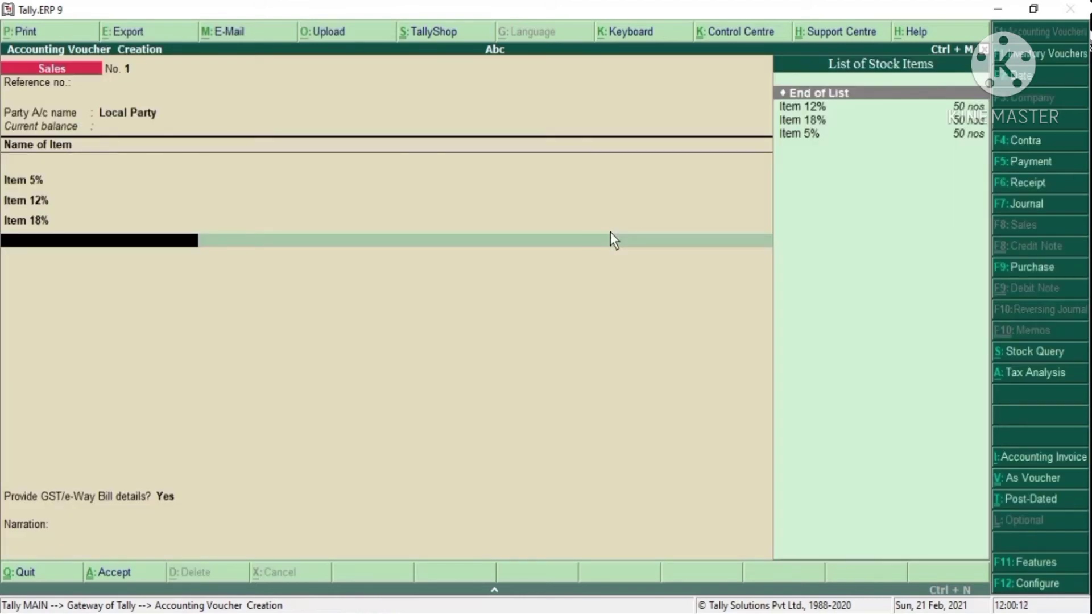
{"action": "key", "text": "Return"}
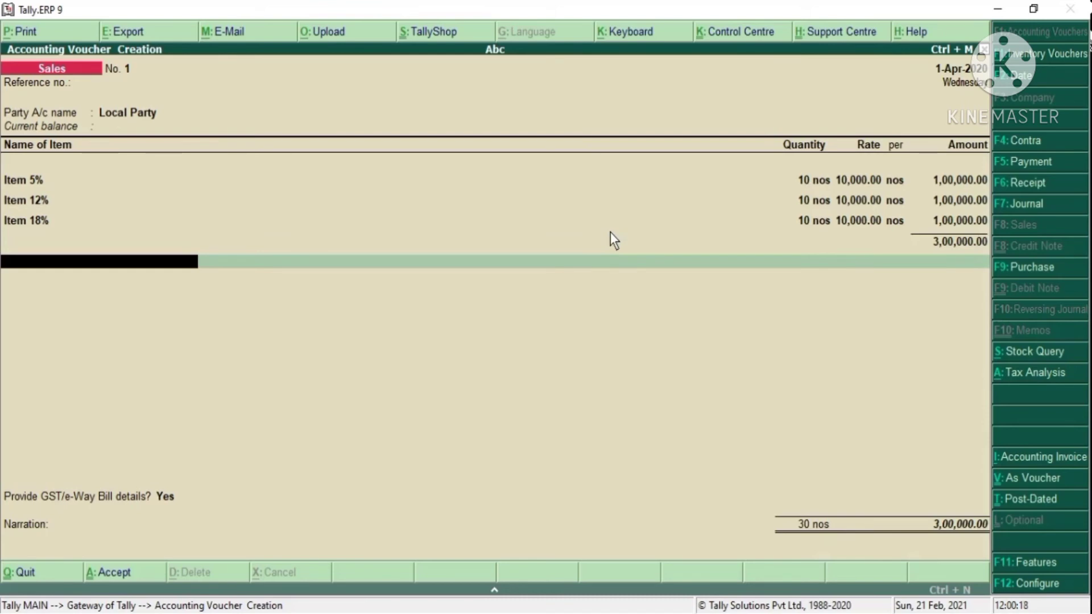
Add the Cgst @ 2.5% and Sgst @ 2.5% tax ledgers below the item total.
{"action": "type", "text": "CGST"}
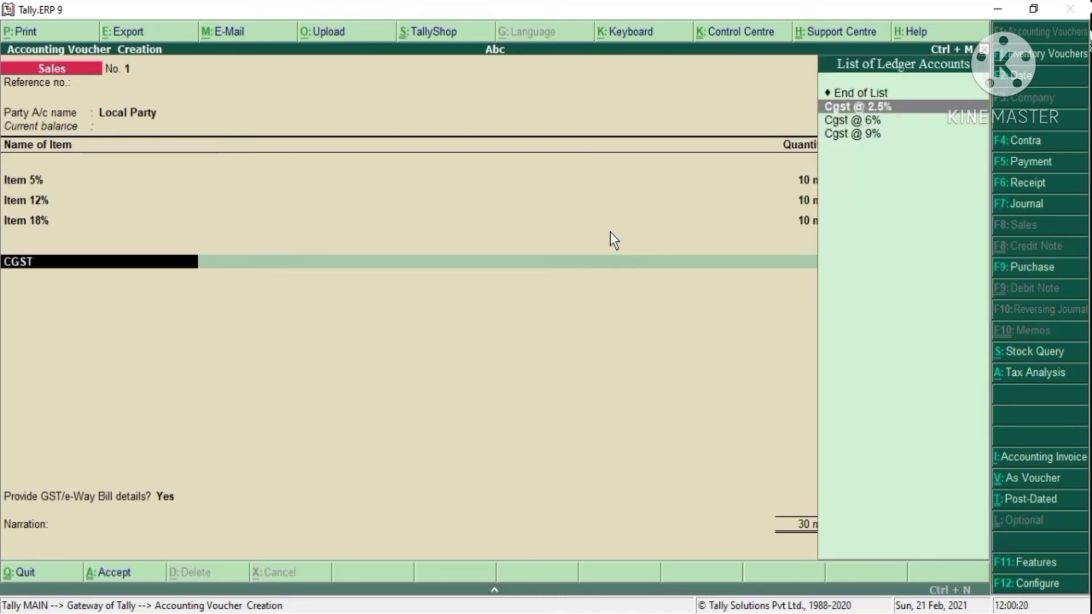
{"action": "key", "text": "Return"}
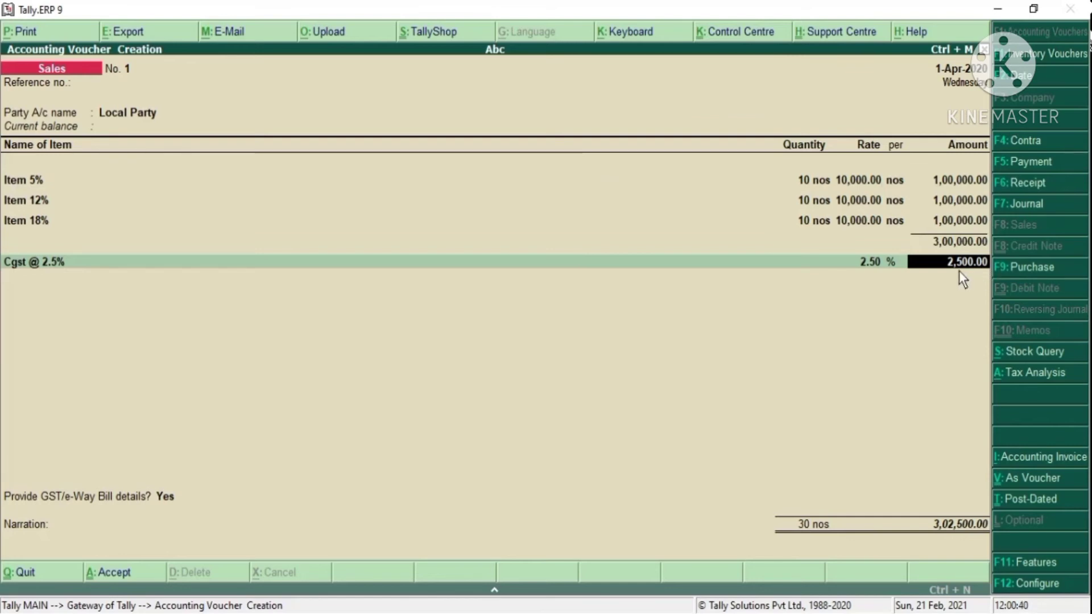
{"action": "key", "text": "Return"}
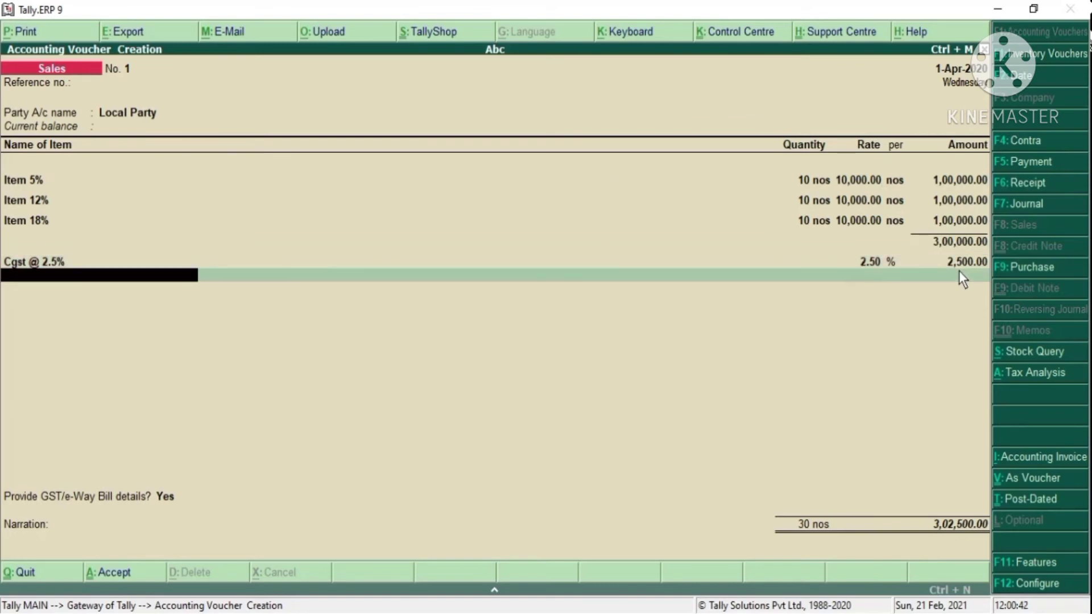
{"action": "type", "text": "SG"}
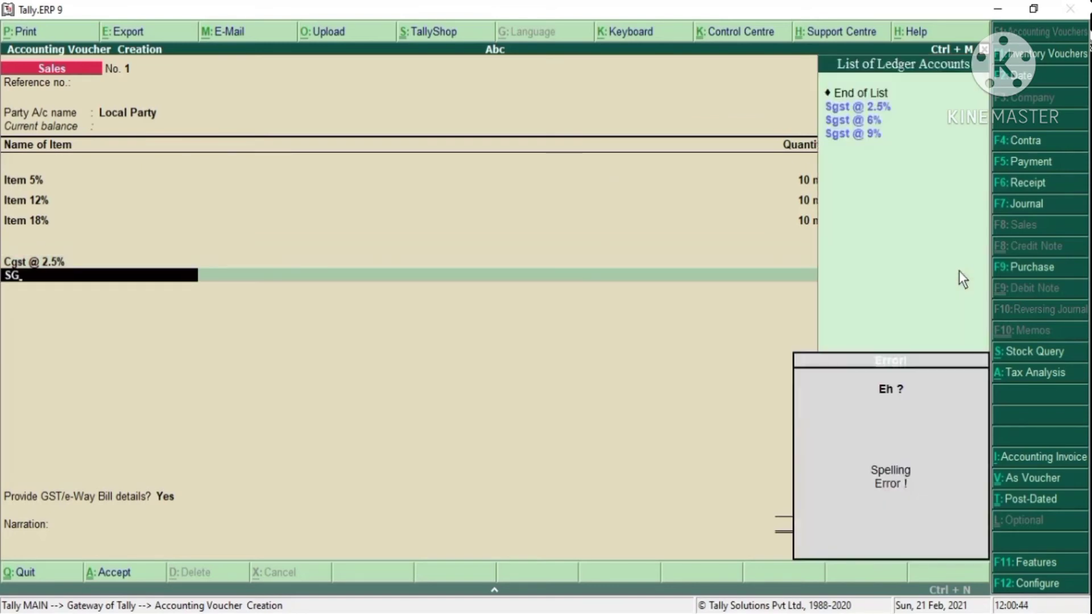
{"action": "key", "text": "Return"}
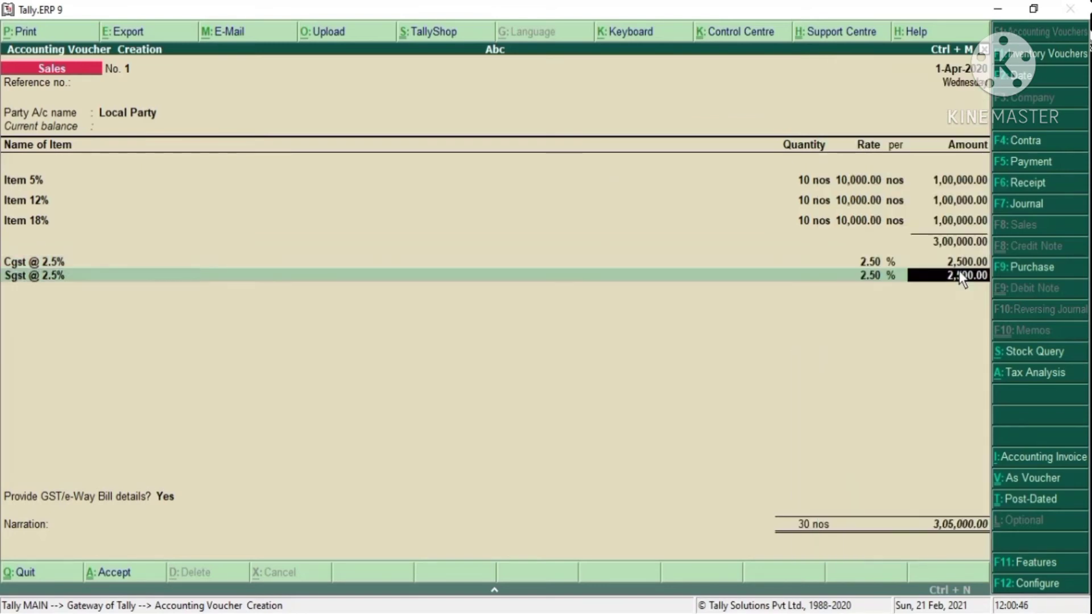
{"action": "key", "text": "Return"}
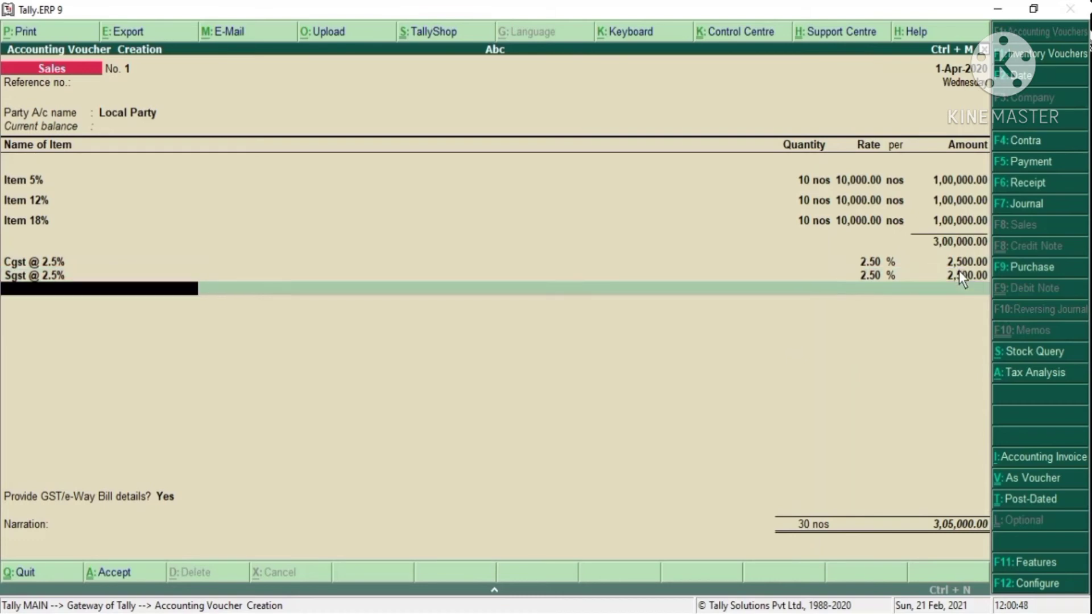
Add the Cgst @ 6% and Sgst @ 6% tax ledgers to the invoice.
{"action": "type", "text": "CGS"}
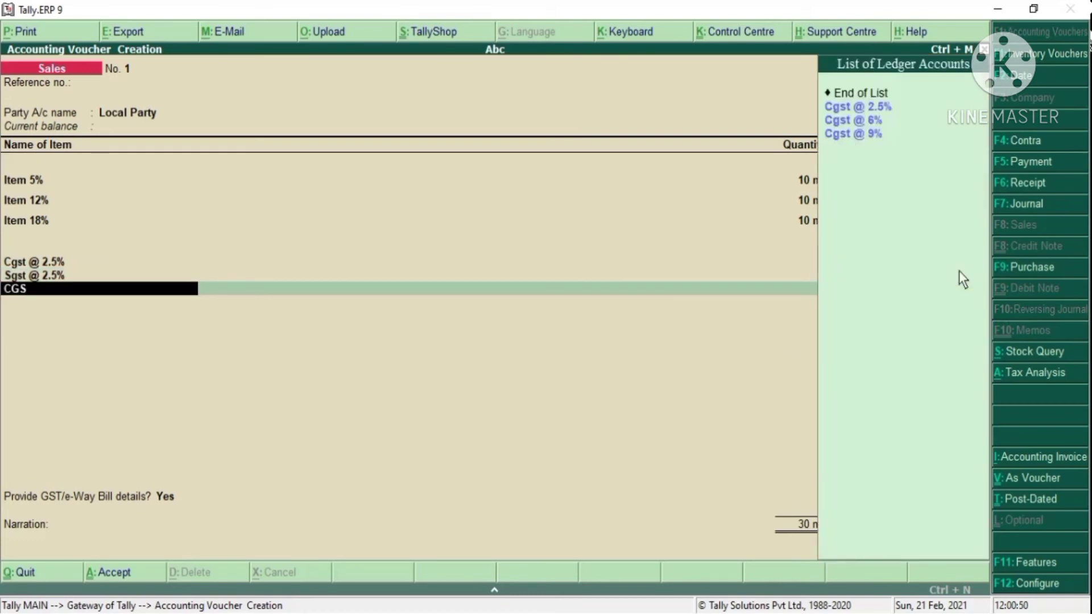
{"action": "key", "text": "Down"}
{"action": "key", "text": "Return"}
{"action": "key", "text": "Return"}
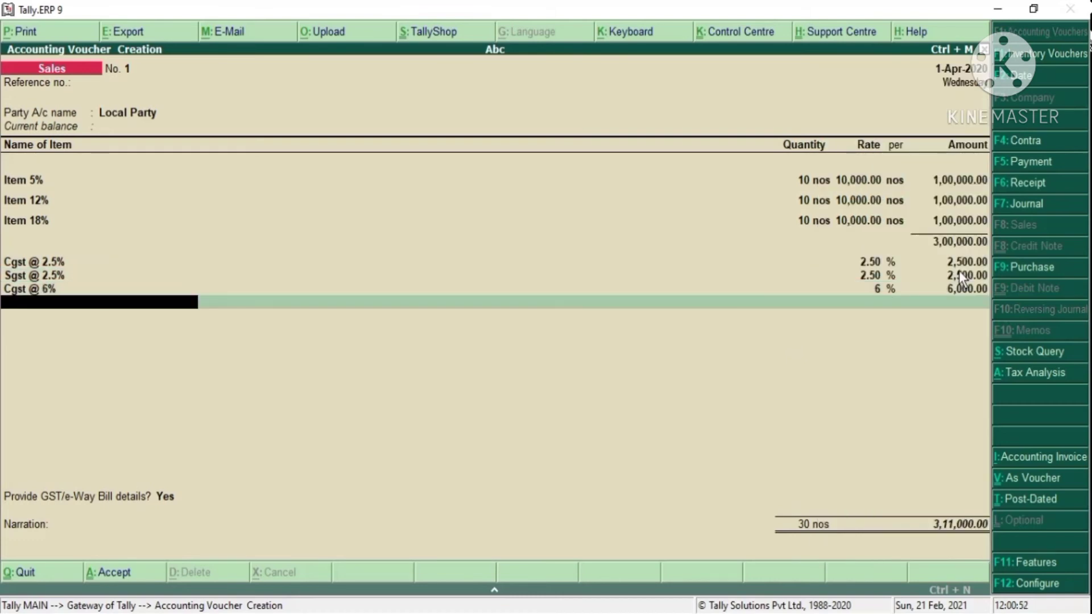
{"action": "type", "text": "SGST"}
{"action": "key", "text": "Down"}
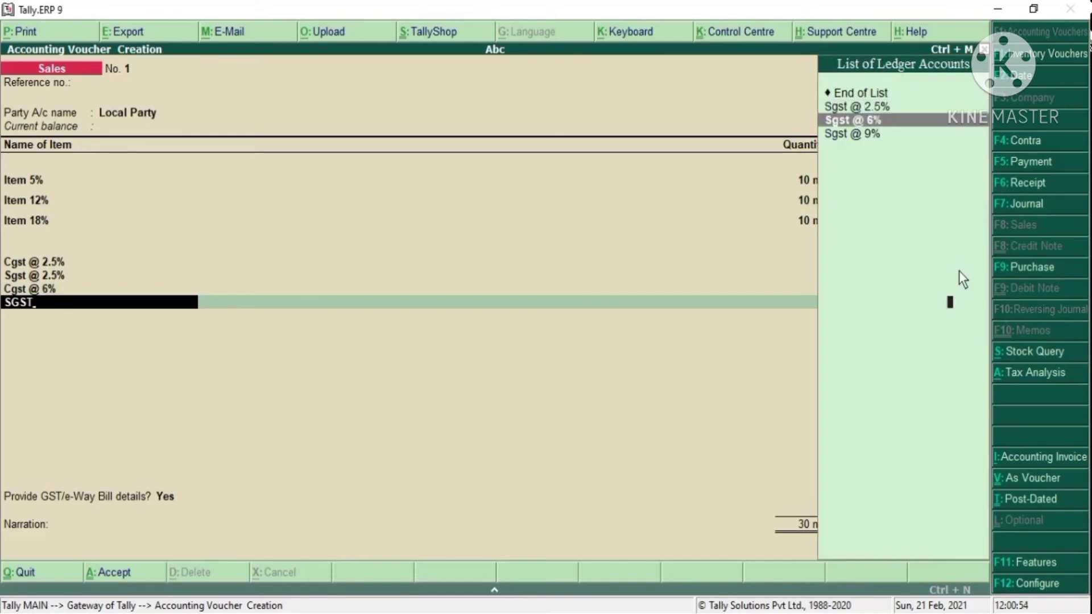
{"action": "key", "text": "Return"}
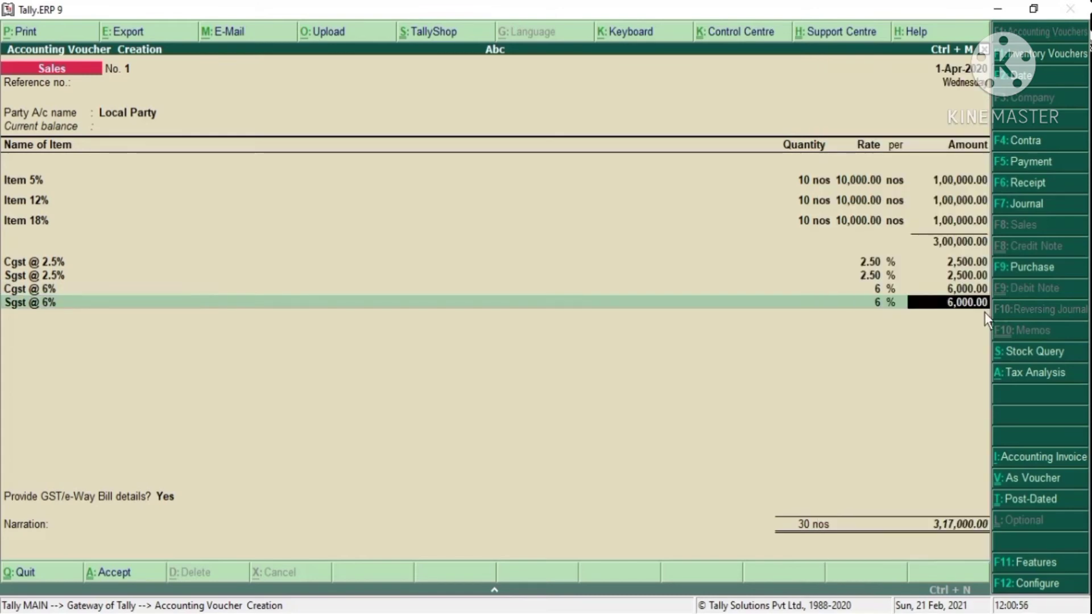
{"action": "key", "text": "Return"}
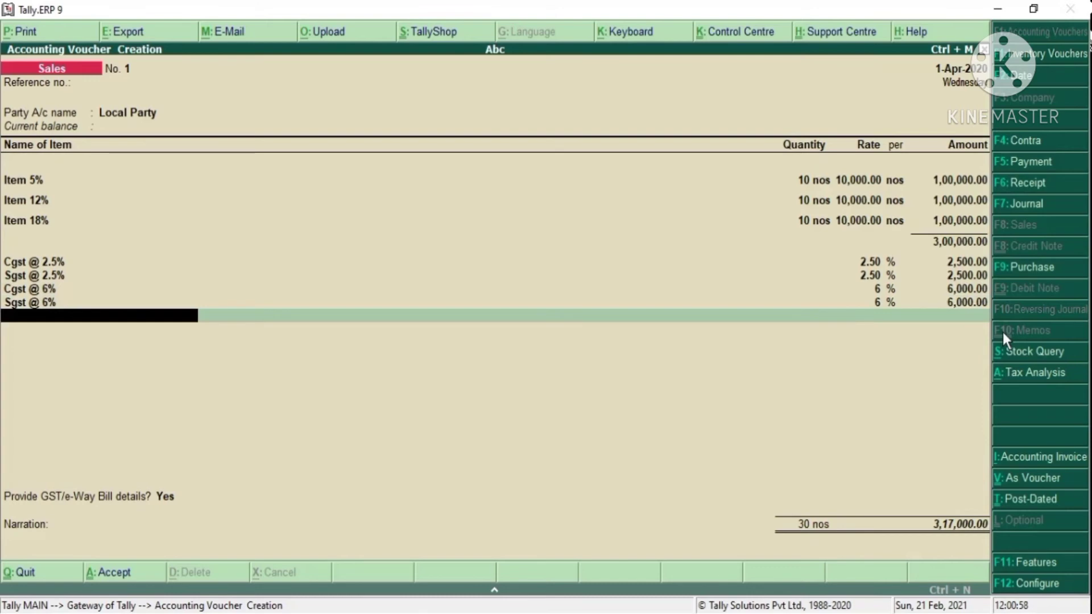
Add the Cgst @ 9% and Sgst @ 9% tax ledgers to the invoice.
{"action": "type", "text": "CGST"}
{"action": "key", "text": "Down"}
{"action": "key", "text": "Down"}
{"action": "key", "text": "Return"}
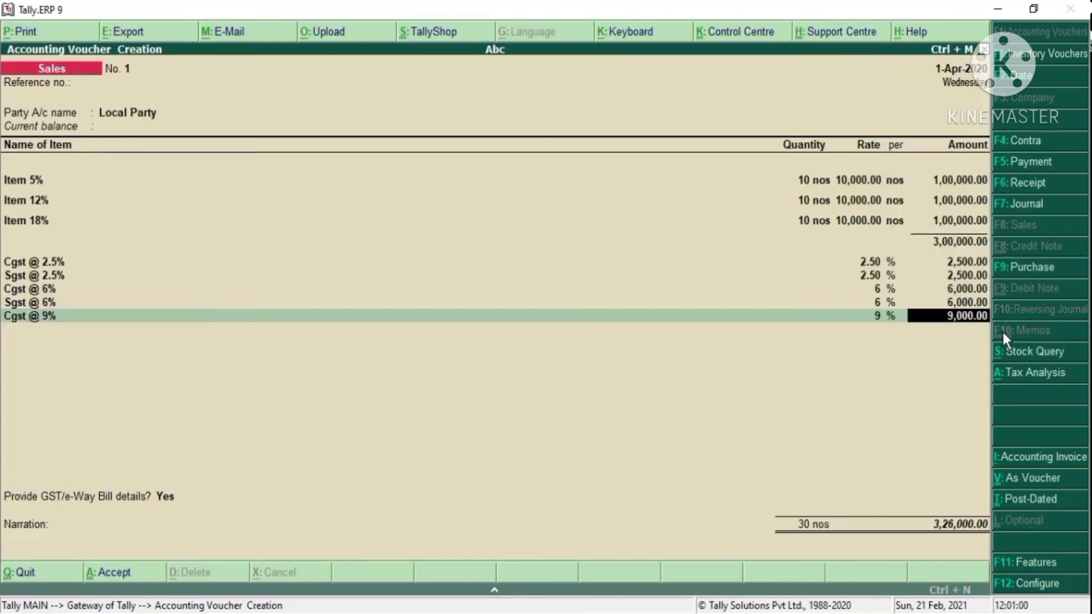
{"action": "key", "text": "Return"}
{"action": "type", "text": "SGST"}
{"action": "key", "text": "Down"}
{"action": "key", "text": "Down"}
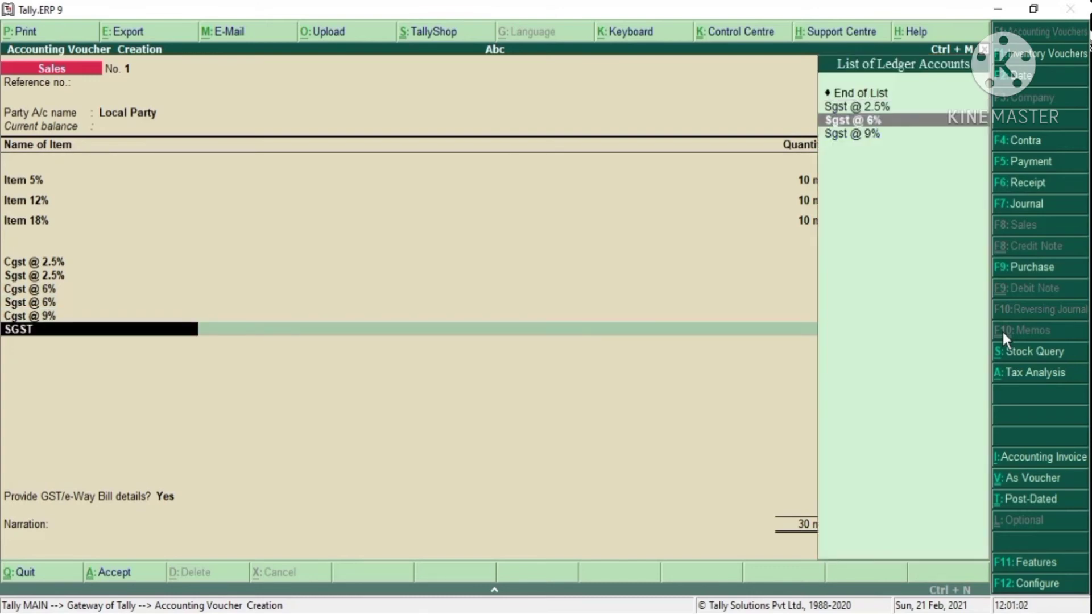
{"action": "key", "text": "Return"}
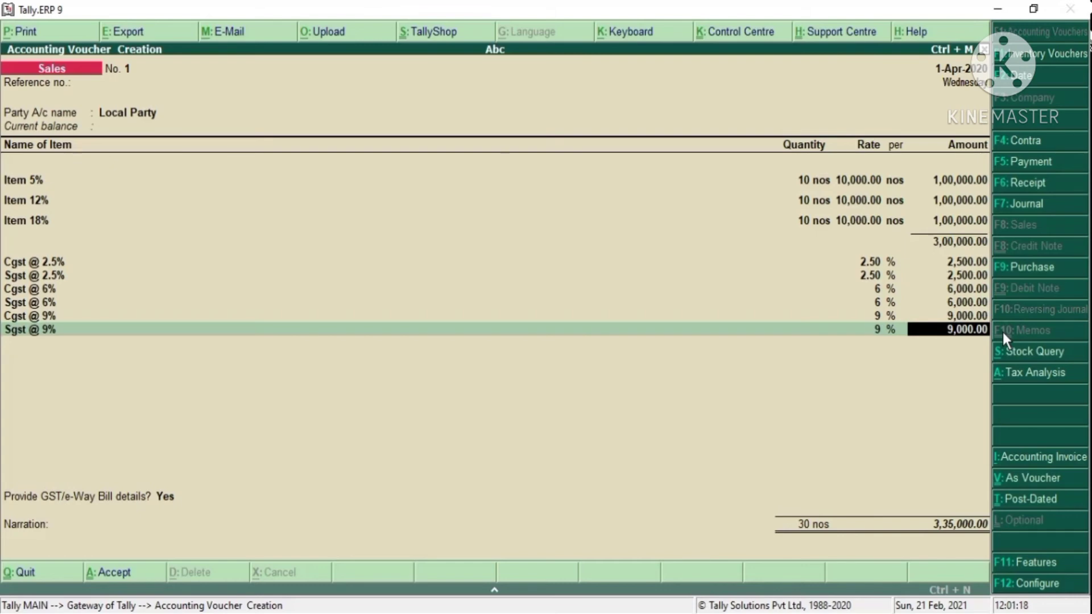
{"action": "key", "text": "Return"}
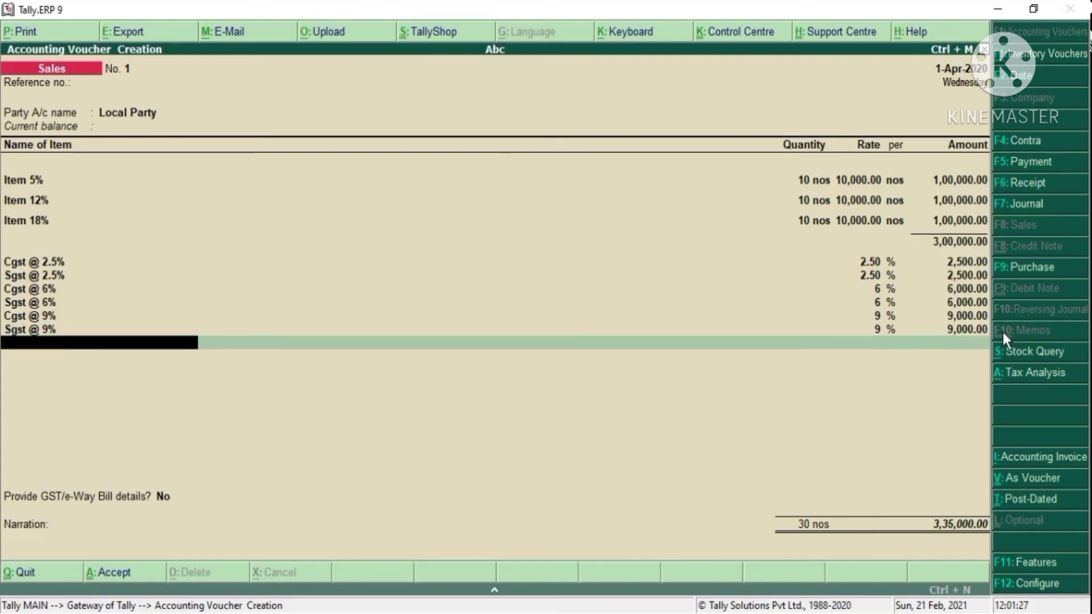
Save the sales invoice without GST/e-Way Bill details, assigning the party's full amount to New Ref 1, and leave voucher entry.
{"action": "key", "text": "Return"}
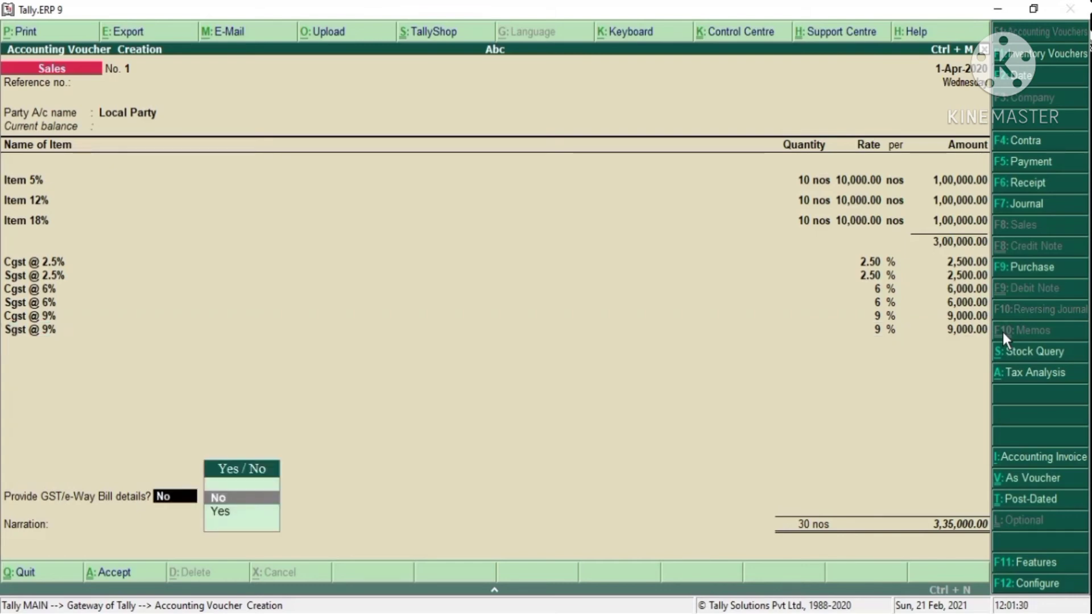
{"action": "key", "text": "Return"}
{"action": "key", "text": "Return"}
{"action": "key", "text": "Return"}
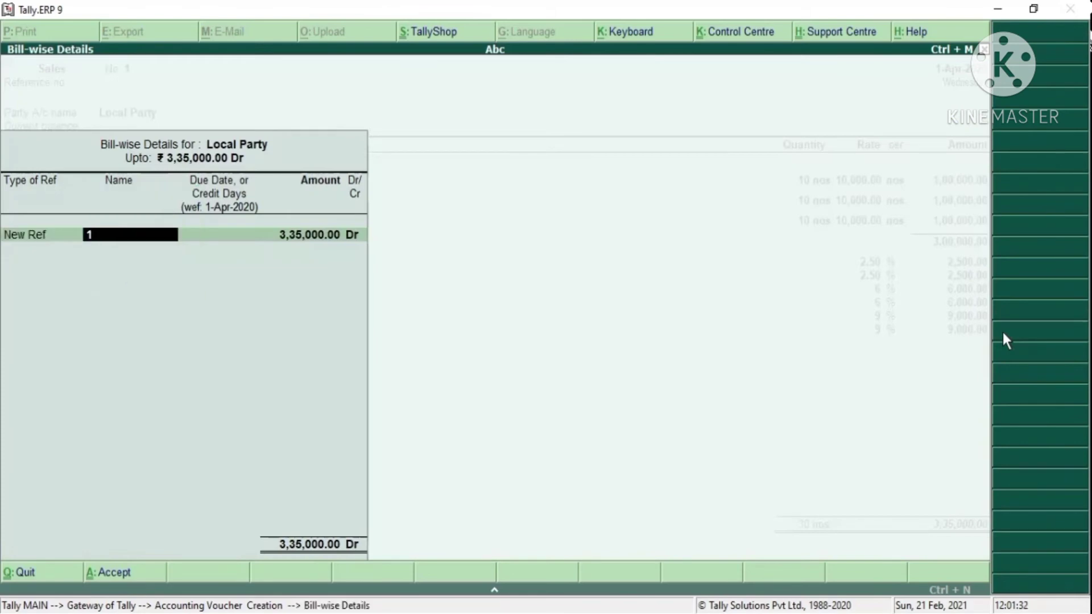
{"action": "key", "text": "Return"}
{"action": "key", "text": "Return"}
{"action": "key", "text": "Return"}
{"action": "key", "text": "Return"}
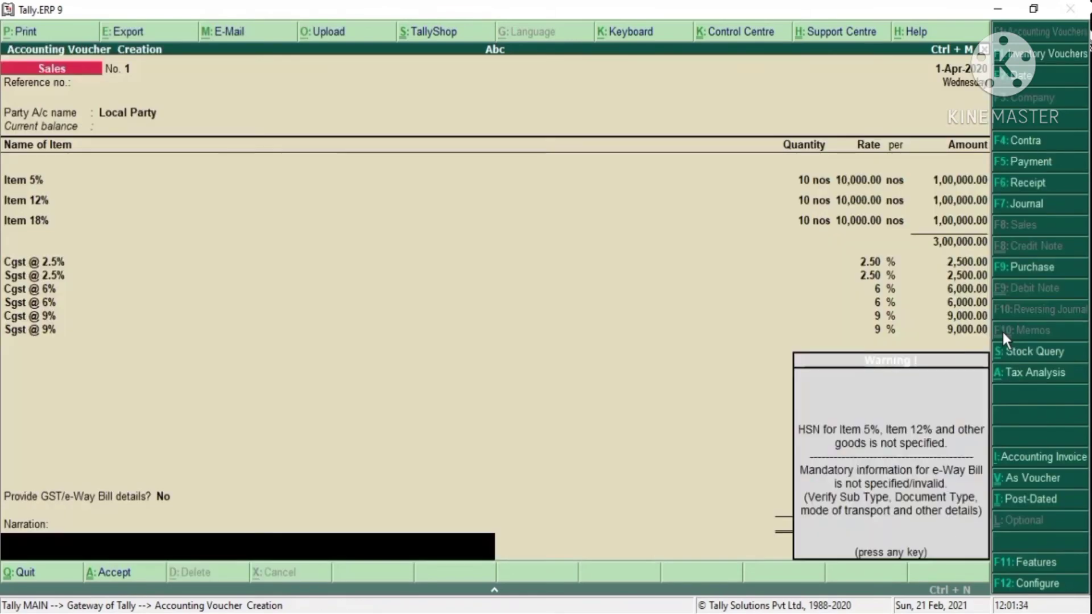
{"action": "key", "text": "Return"}
{"action": "key", "text": "Return"}
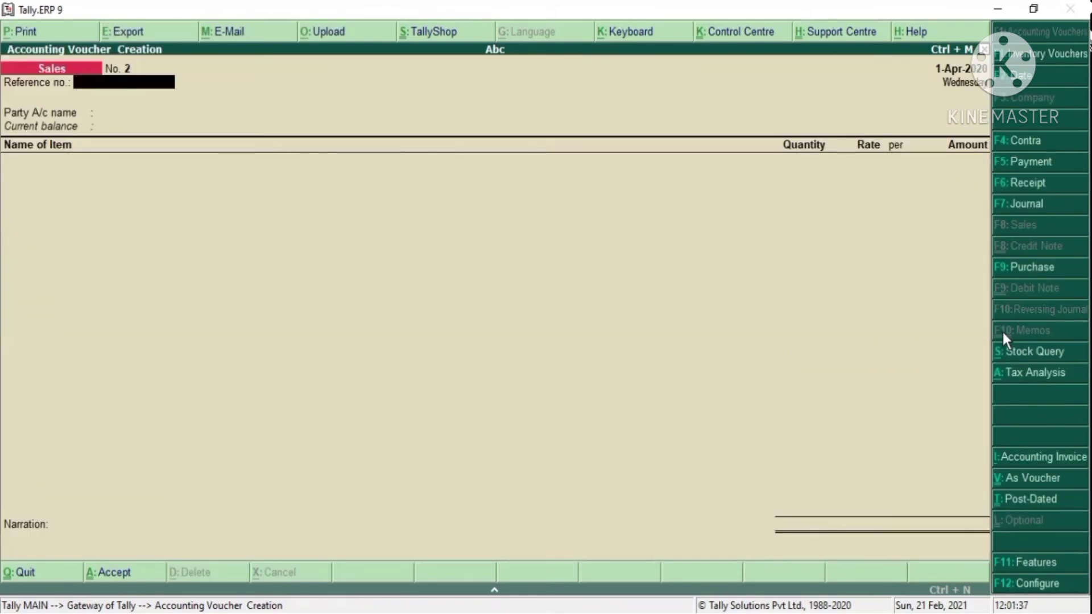
{"action": "key", "text": "Escape"}
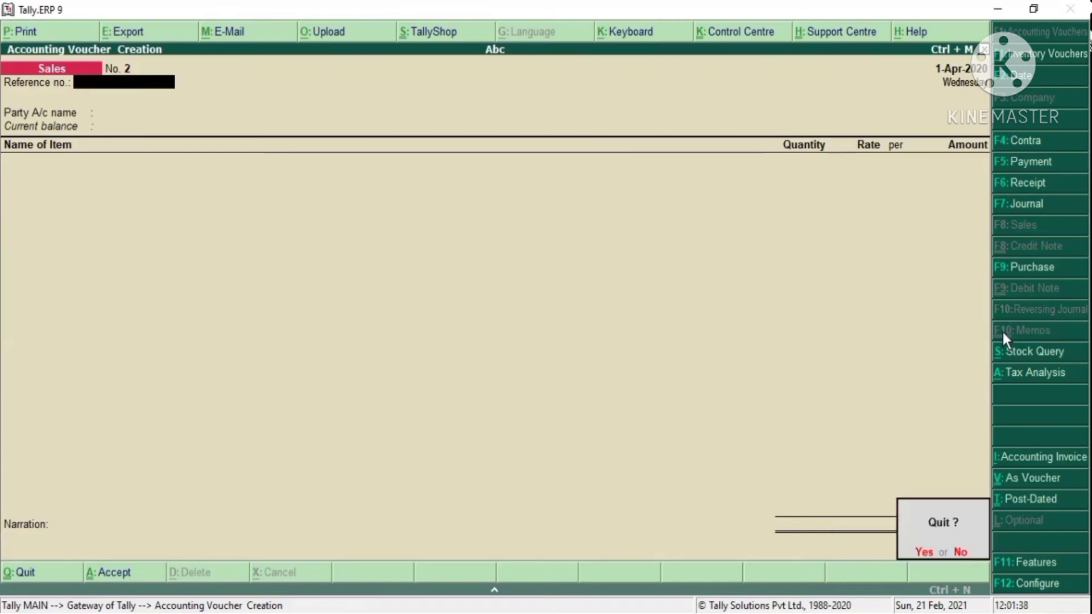
{"action": "key", "text": "Return"}
Open the Profit & Loss A/c and drill into Sales Accounts to examine the balance of each local sales ledger.
{"action": "key", "text": "Down"}
{"action": "key", "text": "Down"}
{"action": "key", "text": "Down"}
{"action": "key", "text": "Down"}
{"action": "key", "text": "Down"}
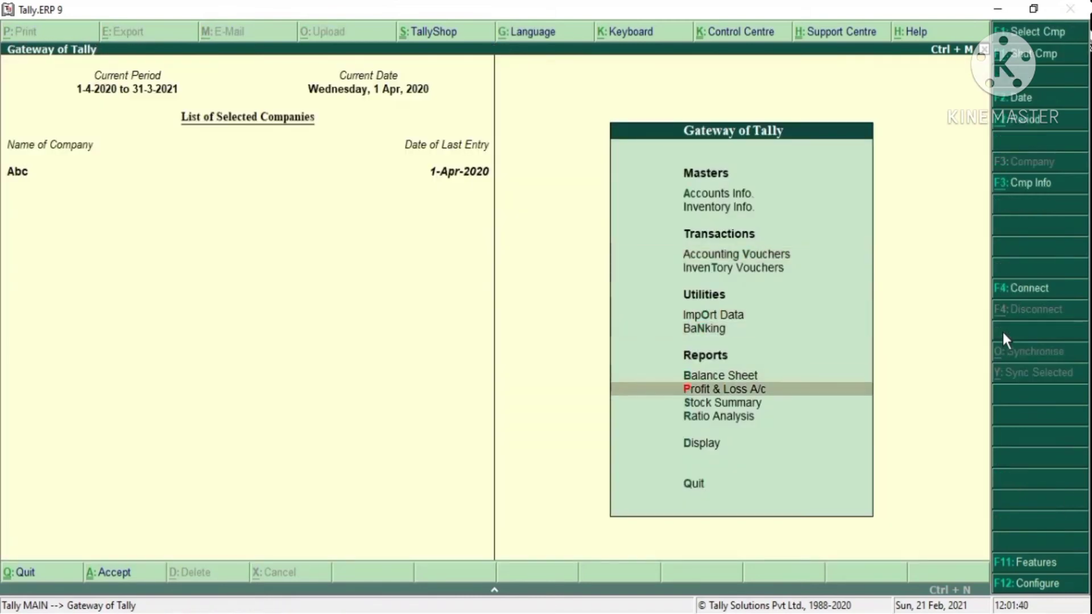
{"action": "key", "text": "Return"}
{"action": "key", "text": "Return"}
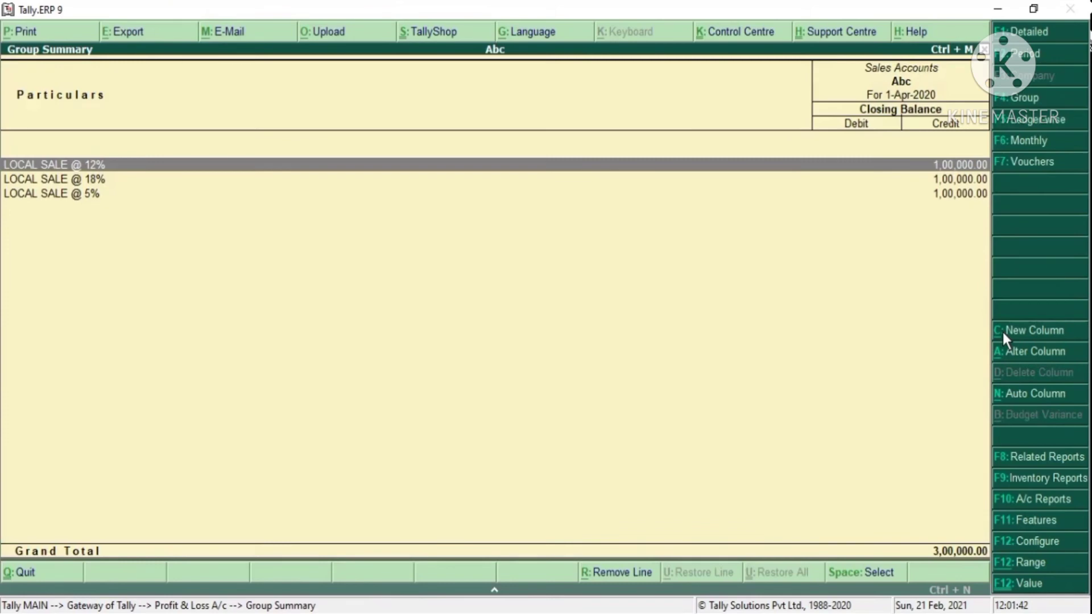
Review the April sales voucher behind the LOCAL SALE @ 12% ledger, accept it unaltered, and return to the Gateway of Tally.
{"action": "key", "text": "Return"}
{"action": "key", "text": "Return"}
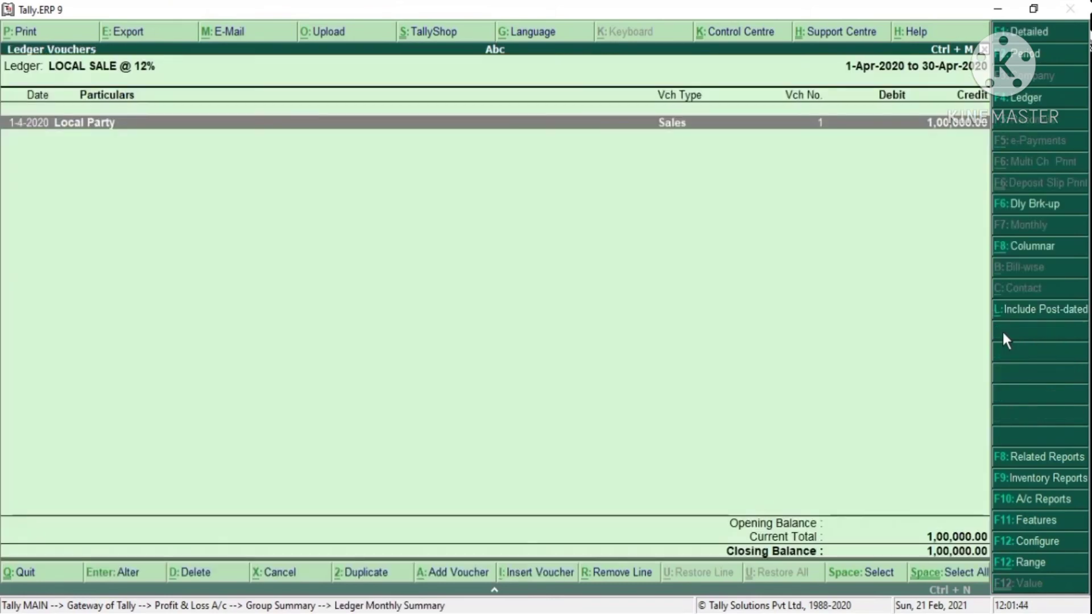
{"action": "key", "text": "Return"}
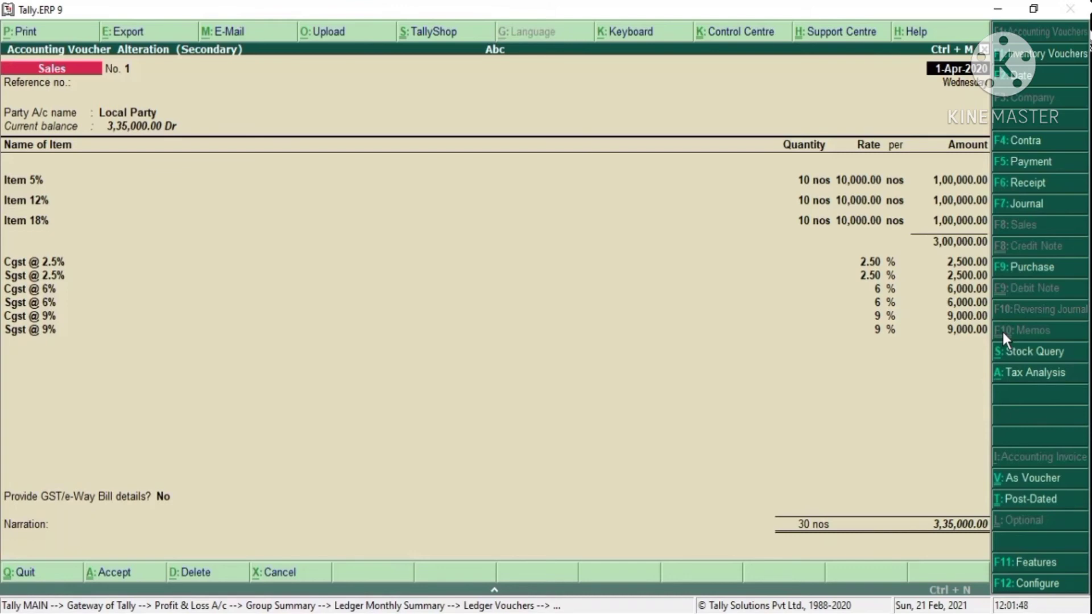
{"action": "key", "text": "ctrl+a"}
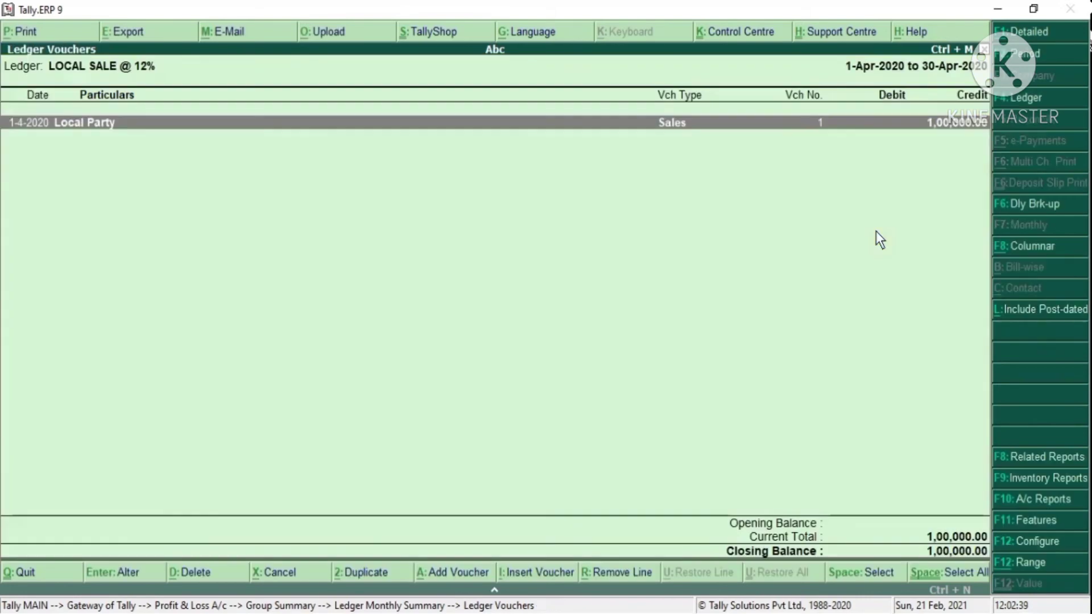
{"action": "key", "text": "Escape"}
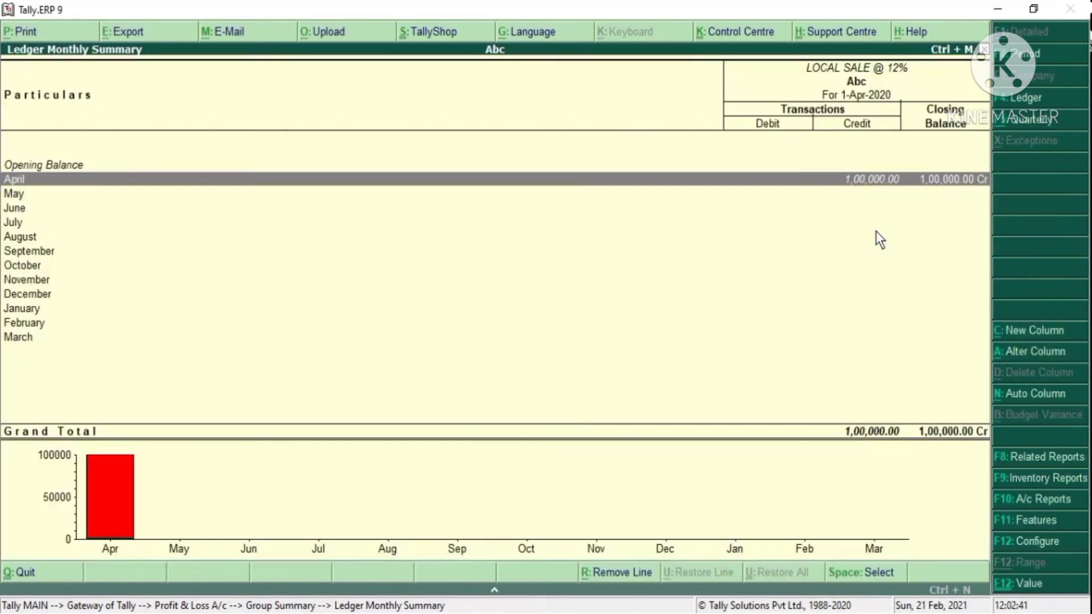
{"action": "key", "text": "Escape"}
{"action": "key", "text": "Escape"}
{"action": "key", "text": "Down"}
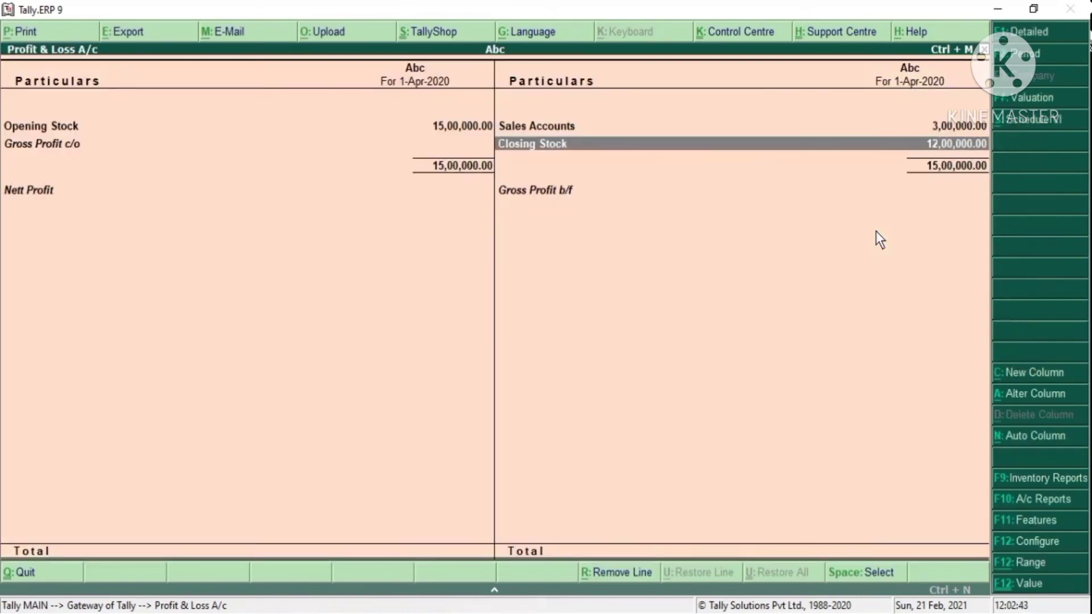
{"action": "key", "text": "Escape"}
Open the Sales Register from the Account Books and list the April sales vouchers.
{"action": "key", "text": "Down"}
{"action": "key", "text": "Down"}
{"action": "key", "text": "Down"}
{"action": "key", "text": "Return"}
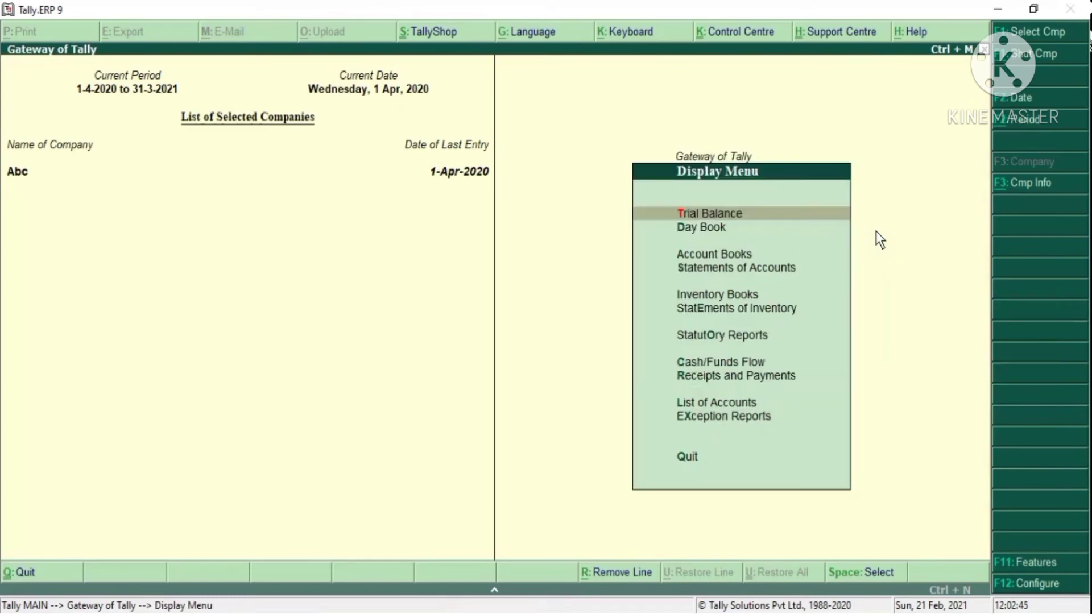
{"action": "key", "text": "Down"}
{"action": "key", "text": "Down"}
{"action": "key", "text": "Down"}
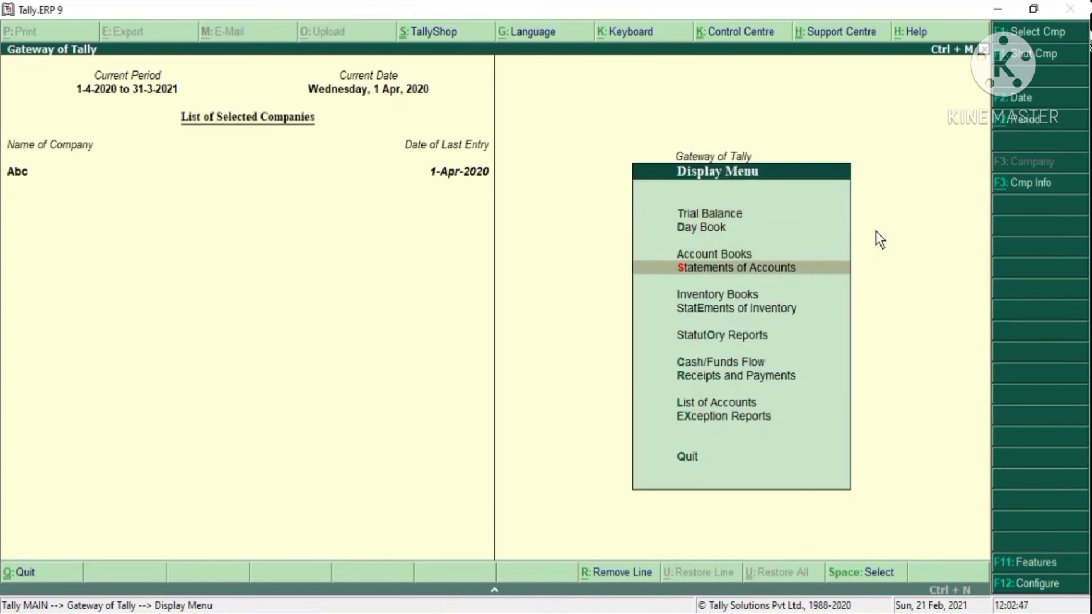
{"action": "key", "text": "Up"}
{"action": "key", "text": "Return"}
{"action": "key", "text": "Down"}
{"action": "key", "text": "Down"}
{"action": "key", "text": "Down"}
{"action": "key", "text": "Down"}
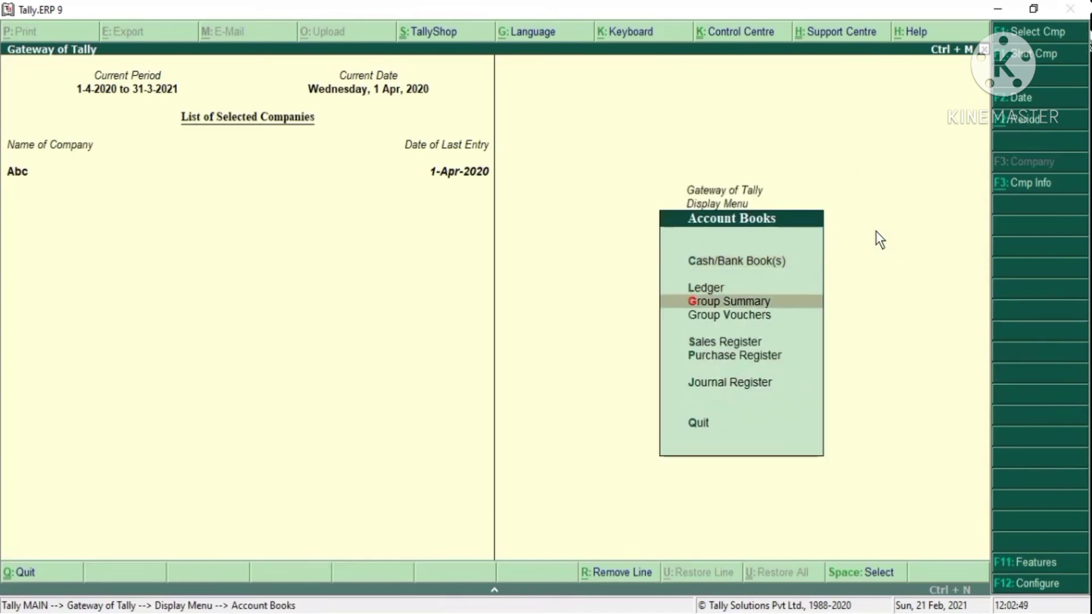
{"action": "key", "text": "Return"}
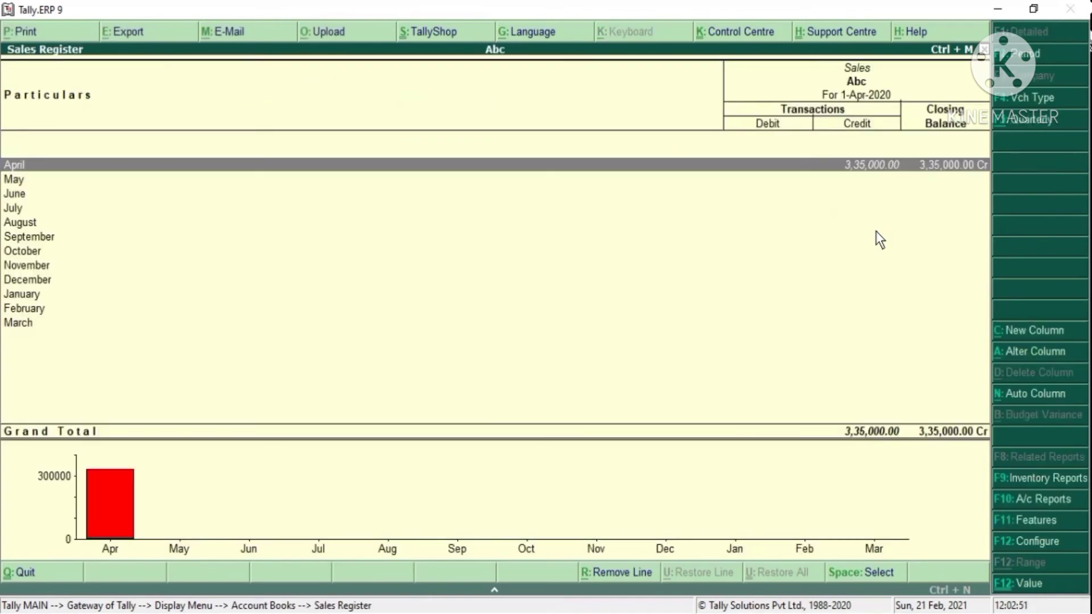
{"action": "key", "text": "Return"}
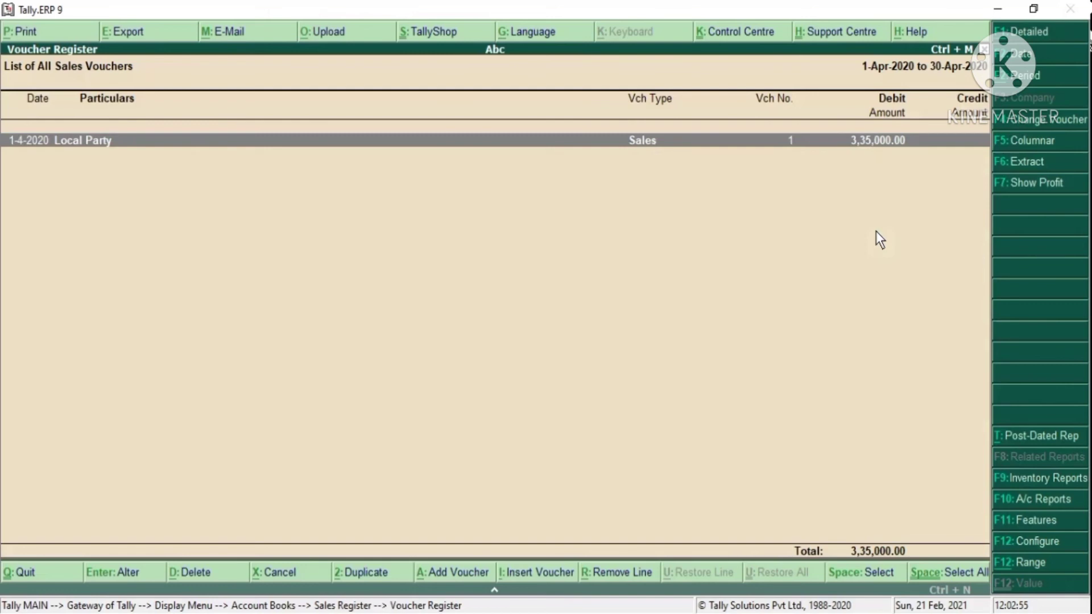
Show the April sales vouchers as a columnar register with the default options and look across its value columns.
{"action": "key", "text": "F5"}
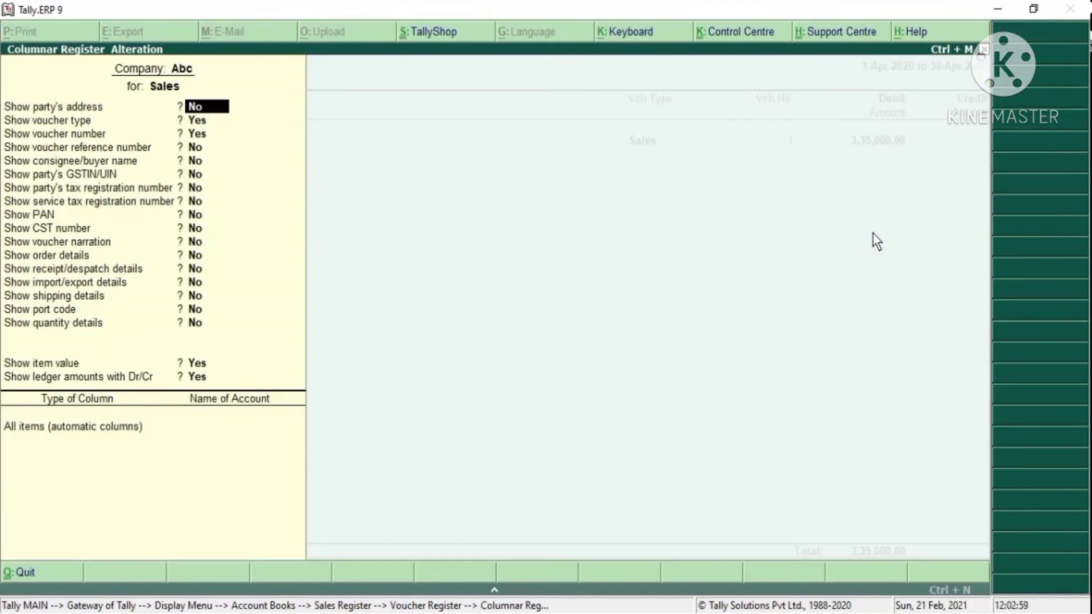
{"action": "key", "text": "ctrl+a"}
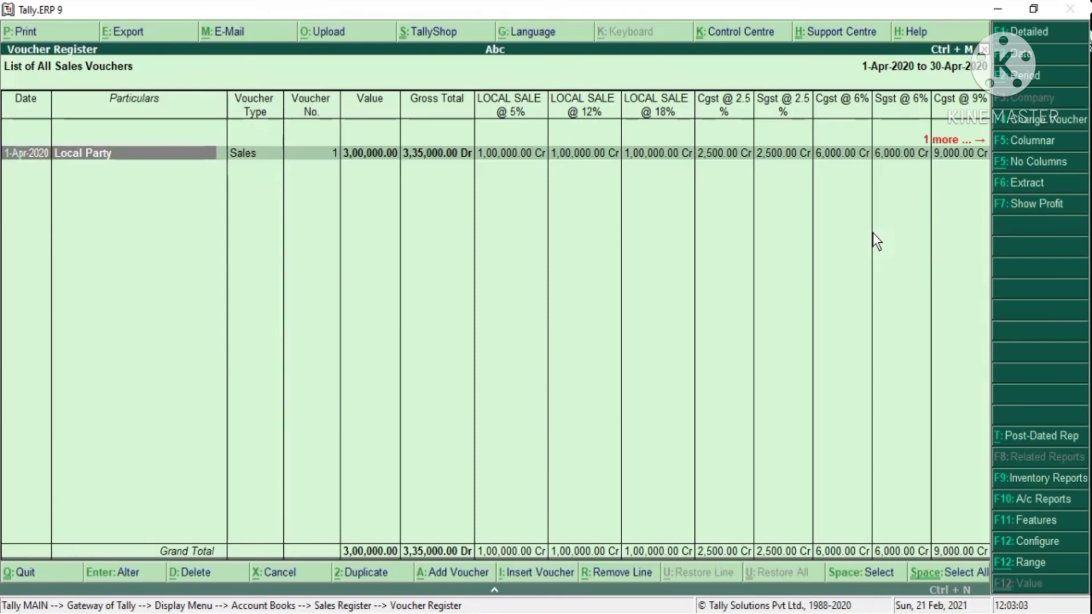
{"action": "key", "text": "Right"}
{"action": "key", "text": "Right"}
{"action": "key", "text": "Right"}
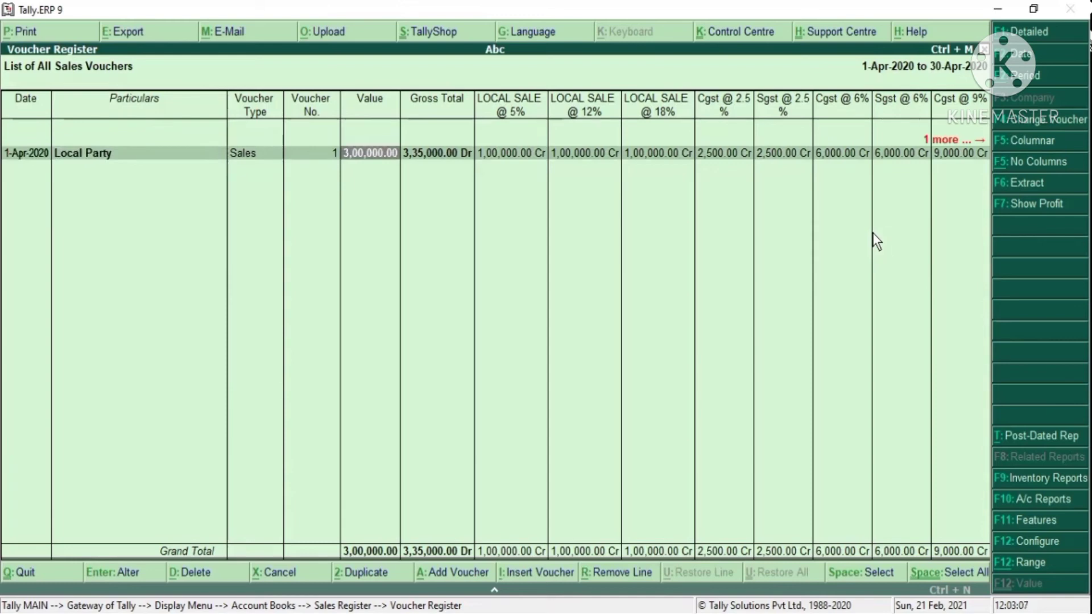
Examine the gross total, the three local sales ledger columns and the CGST and SGST columns of the April sales register.
{"action": "key", "text": "Right"}
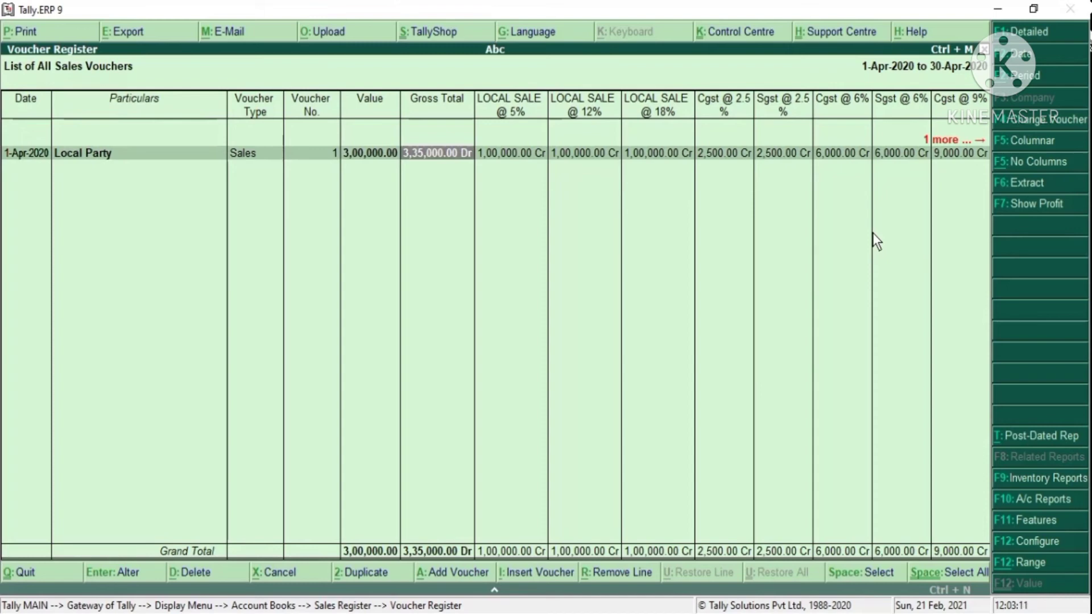
{"action": "key", "text": "Right"}
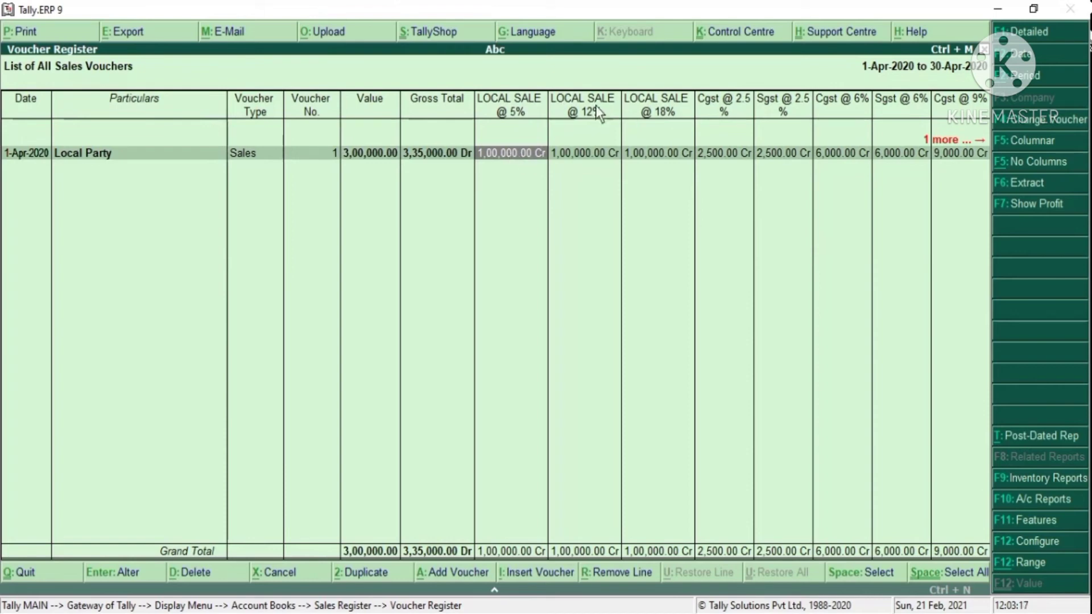
{"action": "key", "text": "Left"}
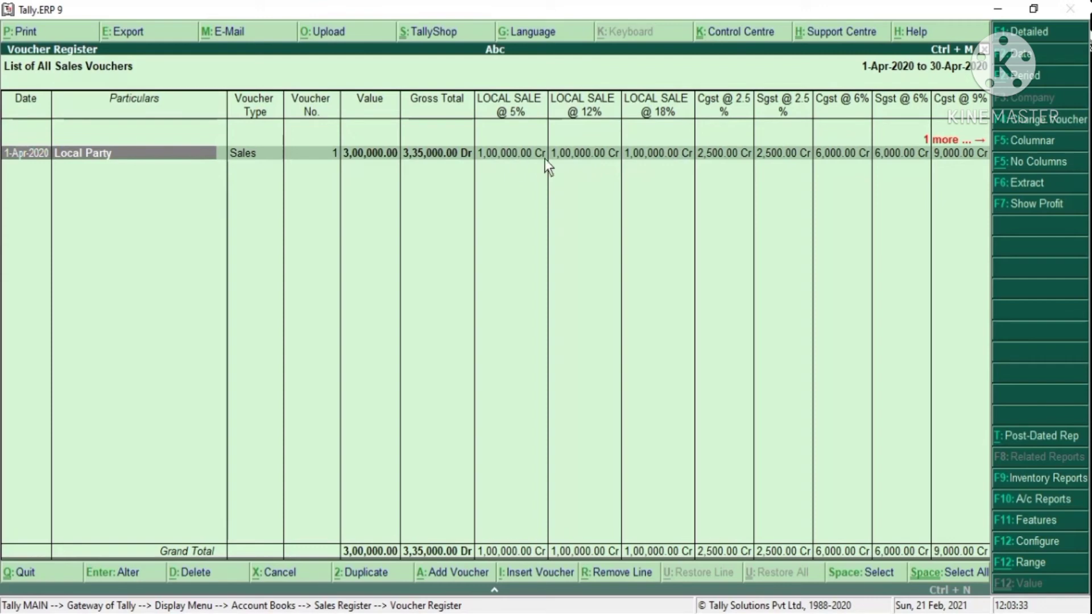
{"action": "key", "text": "Right"}
{"action": "key", "text": "Right"}
{"action": "key", "text": "Right"}
{"action": "key", "text": "Right"}
{"action": "key", "text": "Right"}
{"action": "key", "text": "Right"}
{"action": "key", "text": "Right"}
{"action": "key", "text": "Right"}
{"action": "key", "text": "Right"}
{"action": "key", "text": "Right"}
{"action": "key", "text": "Right"}
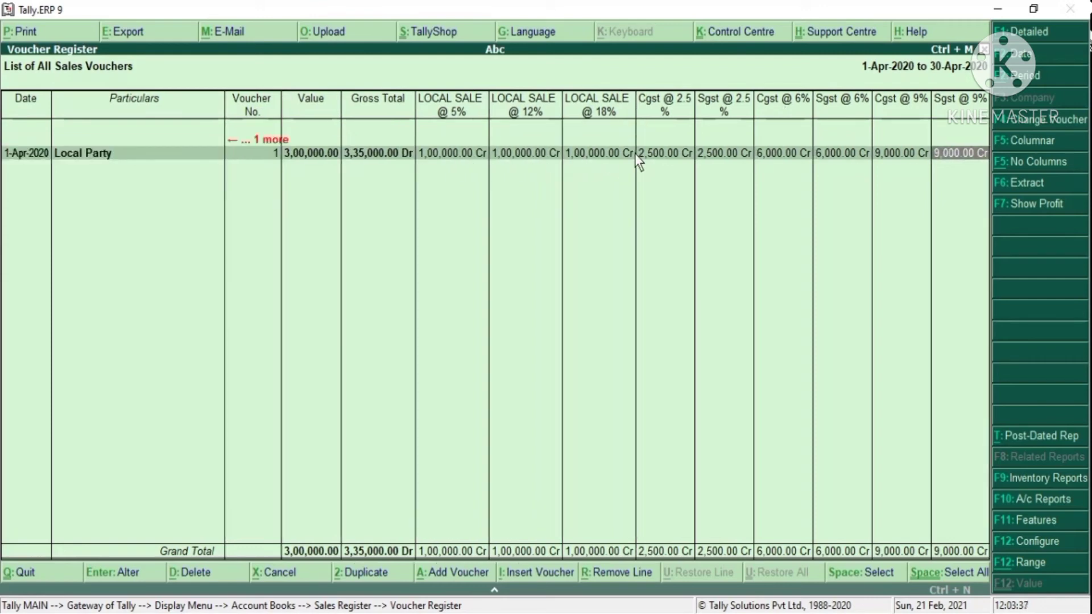
{"action": "key", "text": "Left"}
{"action": "key", "text": "Left"}
{"action": "key", "text": "Left"}
{"action": "key", "text": "Left"}
{"action": "key", "text": "Left"}
{"action": "key", "text": "Left"}
{"action": "key", "text": "Left"}
{"action": "key", "text": "Left"}
{"action": "key", "text": "Left"}
{"action": "key", "text": "Left"}
{"action": "key", "text": "Left"}
{"action": "key", "text": "Left"}
{"action": "key", "text": "Left"}
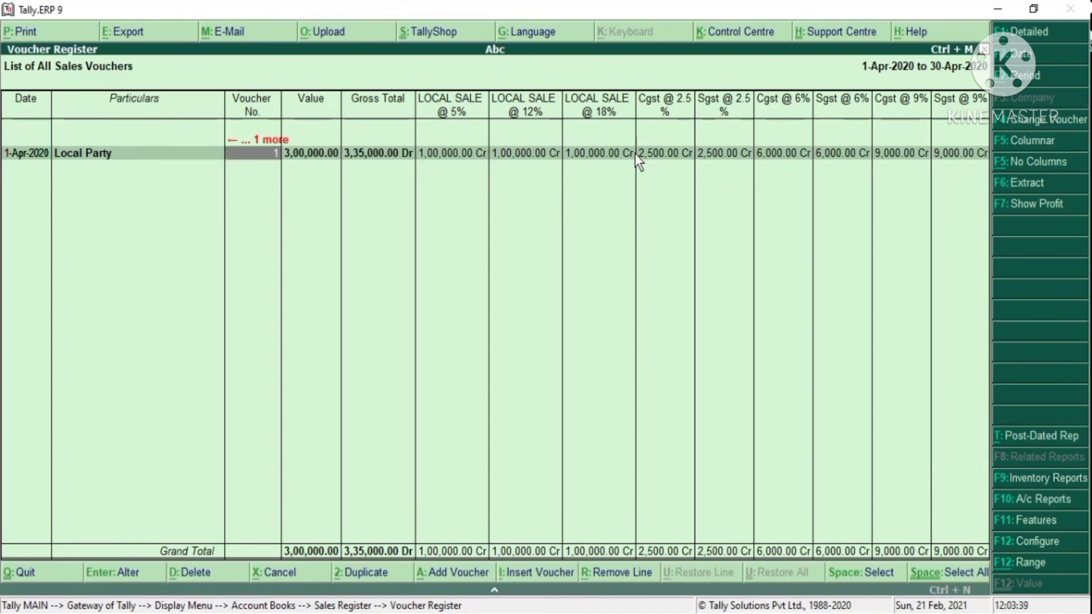
{"action": "key", "text": "Right"}
{"action": "key", "text": "Right"}
{"action": "key", "text": "Right"}
{"action": "key", "text": "Right"}
{"action": "key", "text": "Right"}
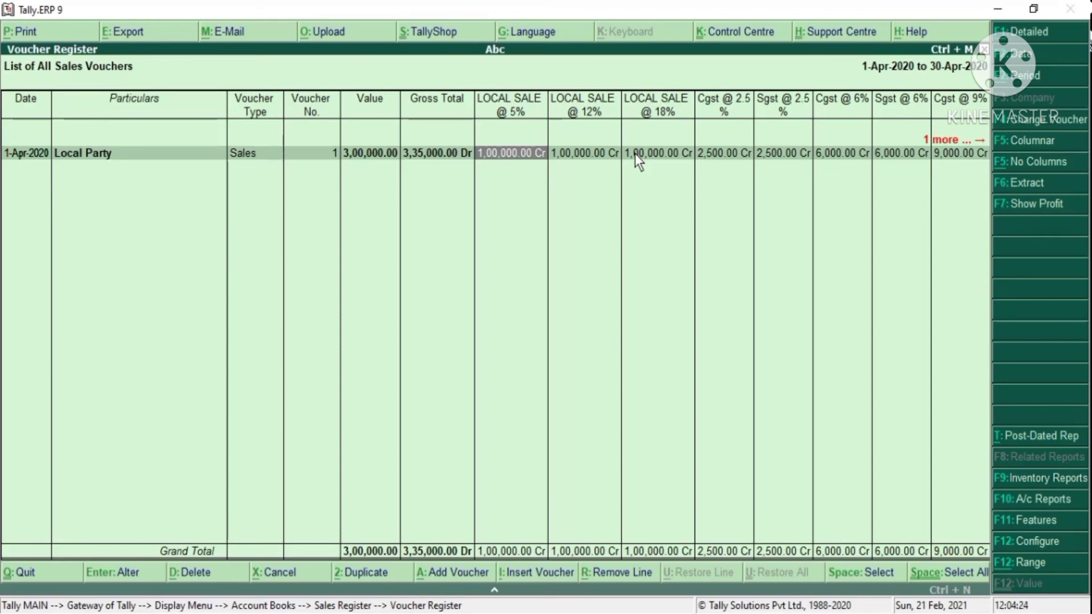
Open the Local Party sales voucher from the register and bring up an enlarged print preview of its tax invoice.
{"action": "key", "text": "Return"}
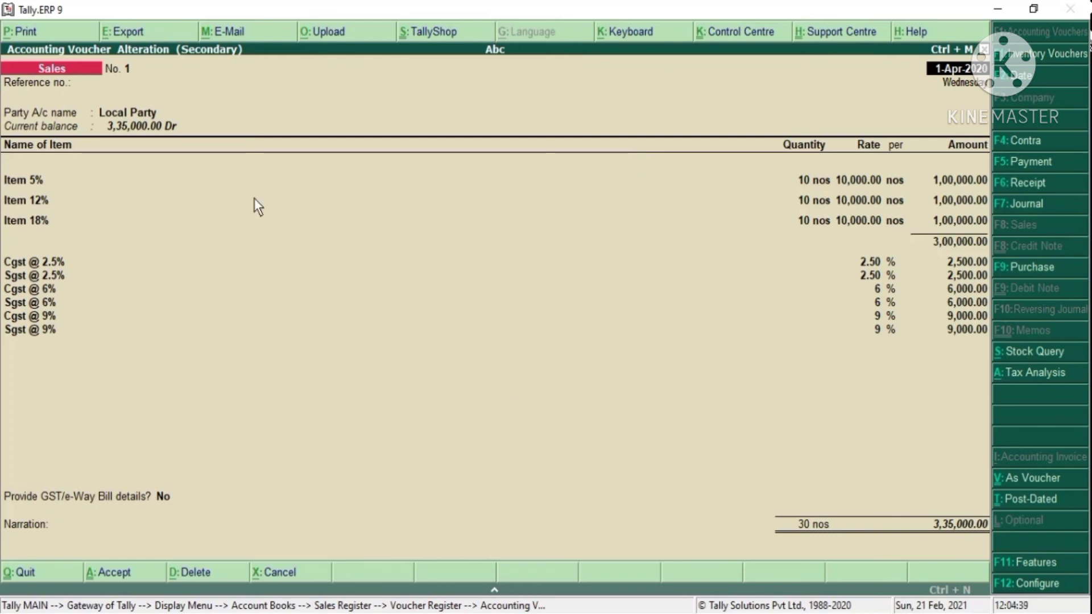
{"action": "left_click", "coordinate": [29, 33]}
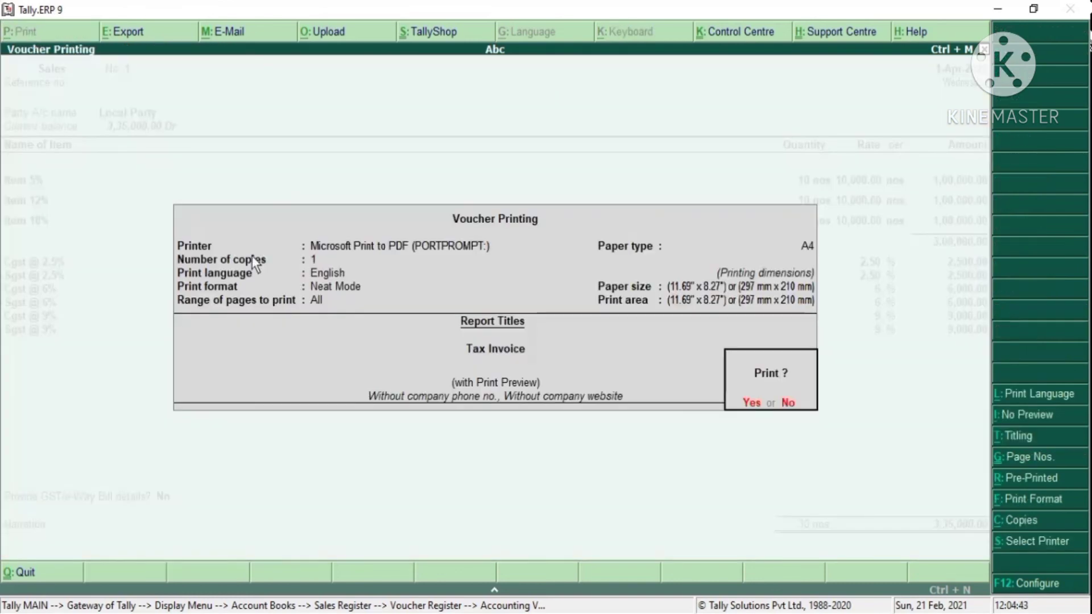
{"action": "left_click", "coordinate": [754, 405]}
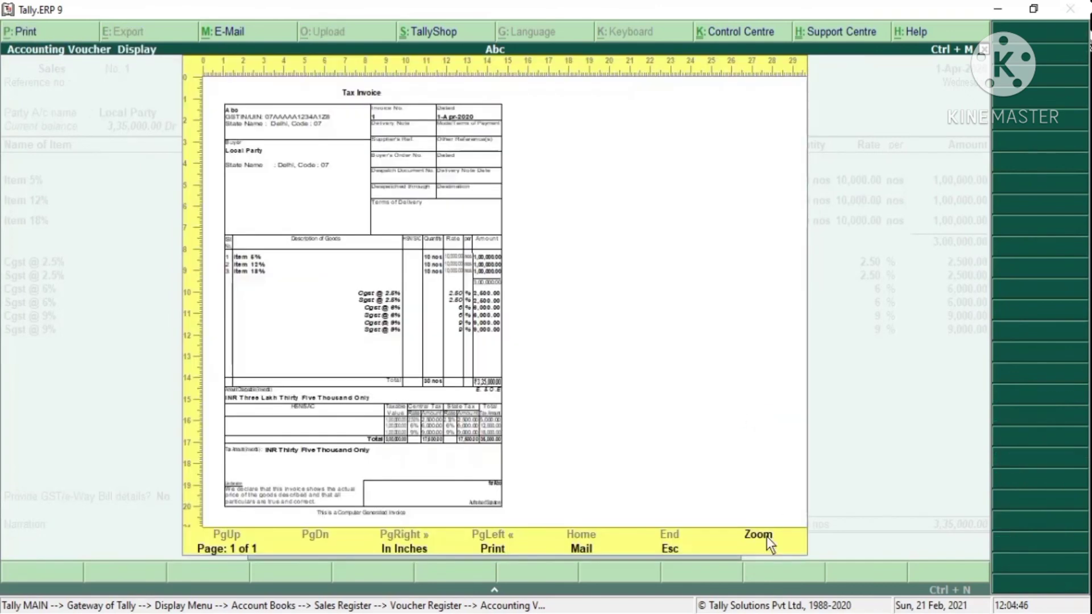
{"action": "left_click", "coordinate": [760, 536]}
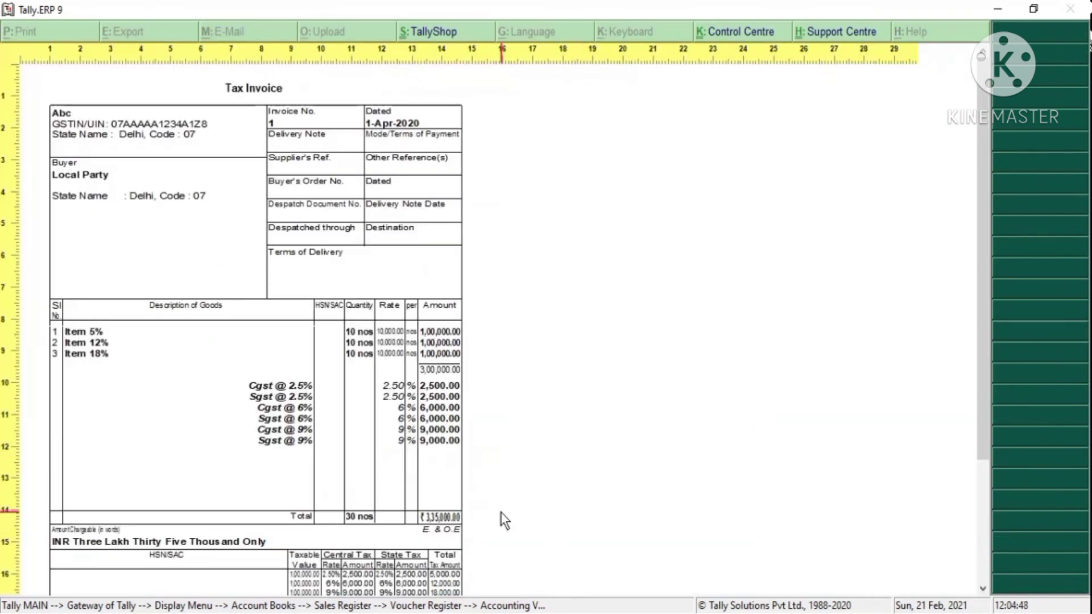
{"action": "left_click", "coordinate": [451, 392]}
{"action": "left_click", "coordinate": [452, 392]}
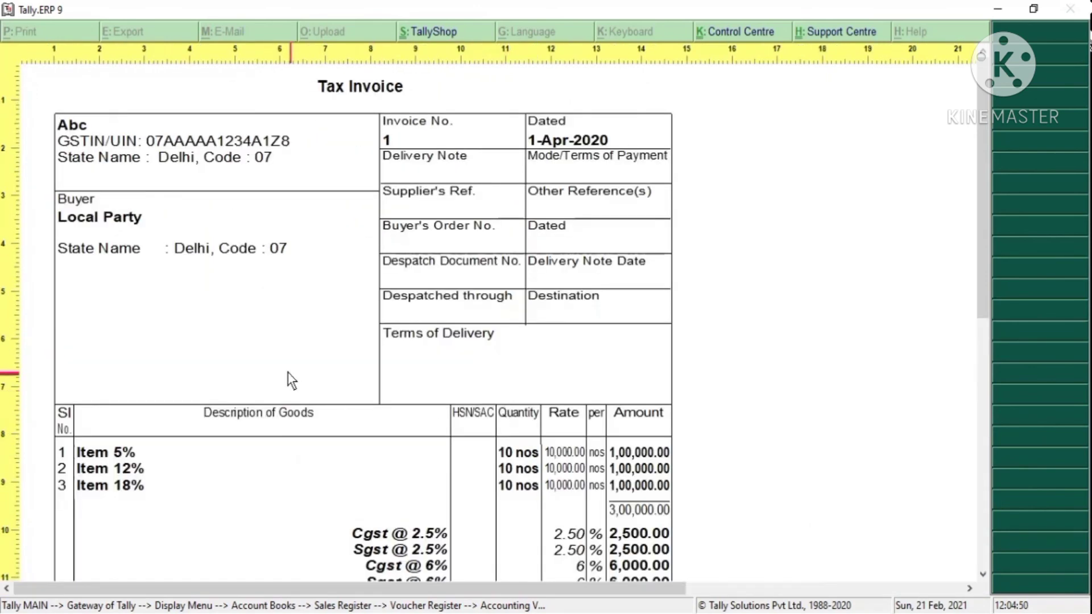
Review the item lines, CGST and SGST lines and total on the previewed invoice, and return to the voucher.
{"action": "scroll", "coordinate": [288, 376], "scroll_direction": "down", "scroll_amount": 1}
{"action": "scroll", "coordinate": [153, 370], "scroll_direction": "down", "scroll_amount": 1}
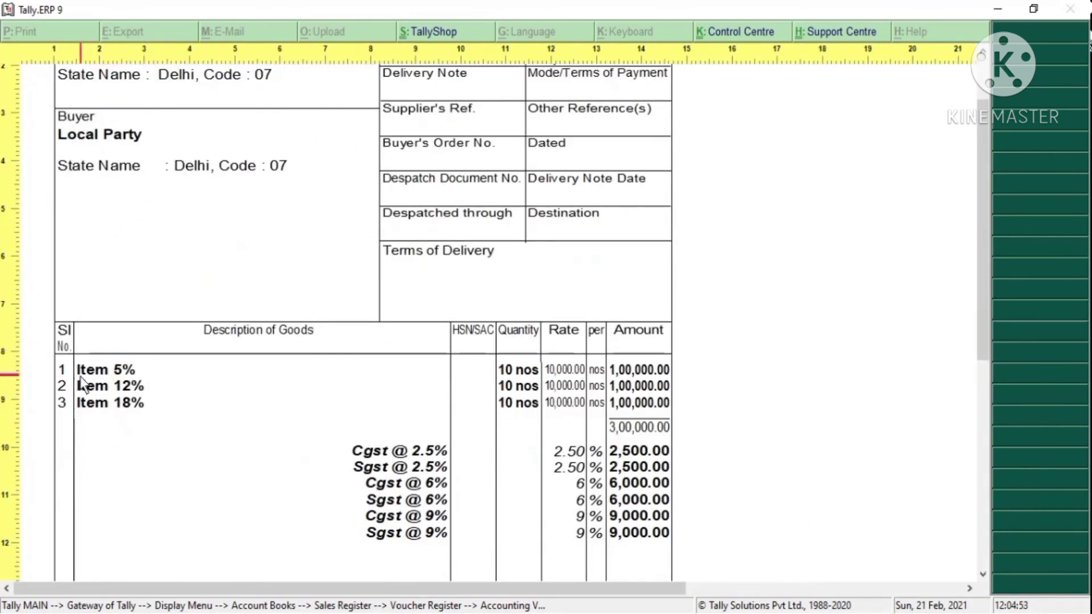
{"action": "scroll", "coordinate": [392, 472], "scroll_direction": "down", "scroll_amount": 1}
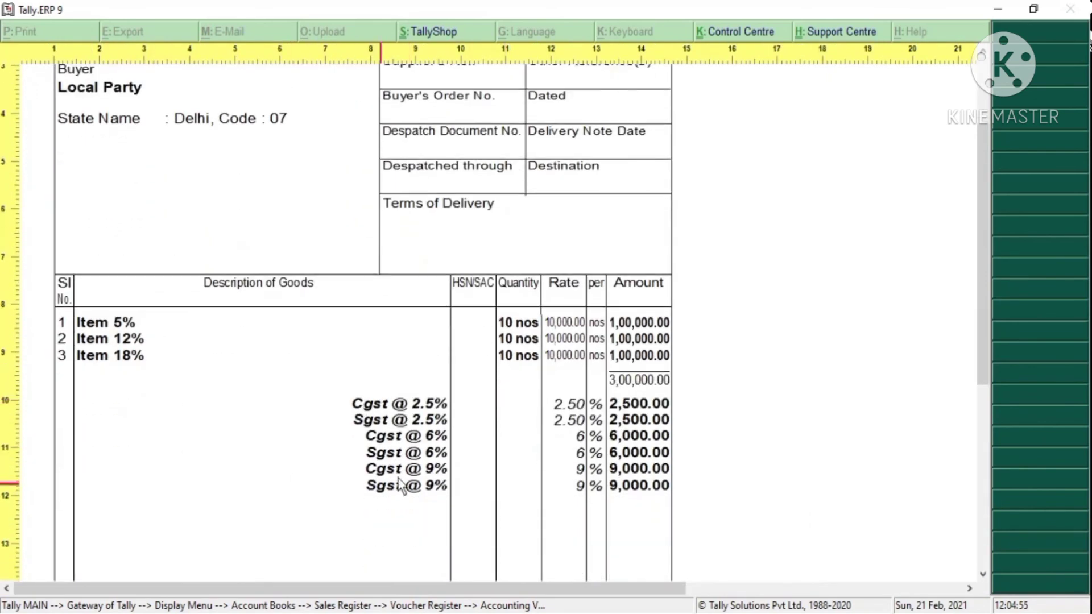
{"action": "scroll", "coordinate": [443, 469], "scroll_direction": "down", "scroll_amount": 1}
{"action": "scroll", "coordinate": [442, 467], "scroll_direction": "down", "scroll_amount": 1}
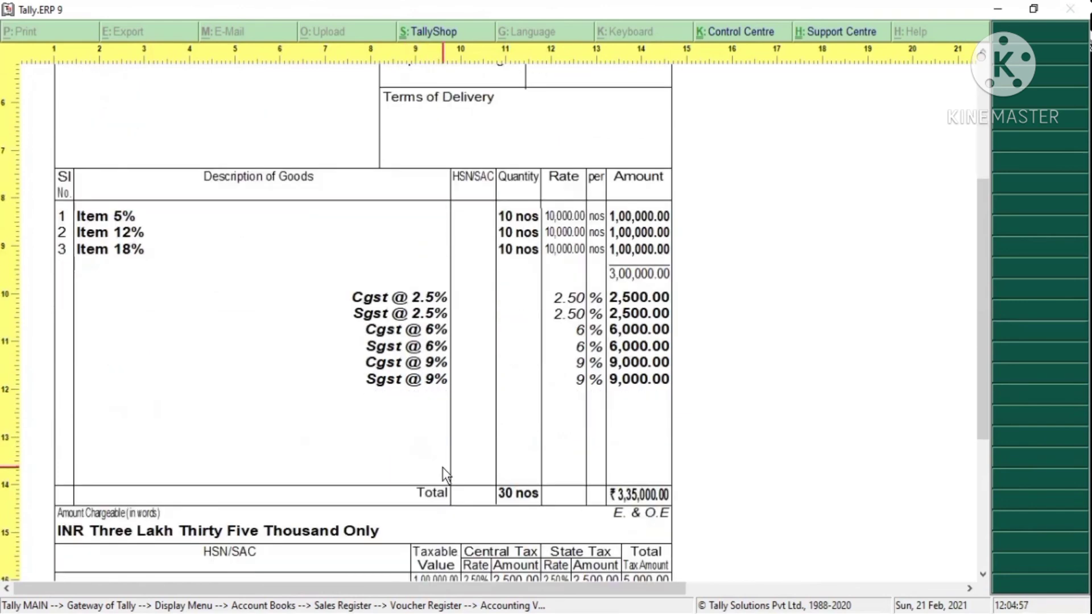
{"action": "scroll", "coordinate": [442, 467], "scroll_direction": "down", "scroll_amount": 1}
{"action": "scroll", "coordinate": [443, 469], "scroll_direction": "up", "scroll_amount": 2}
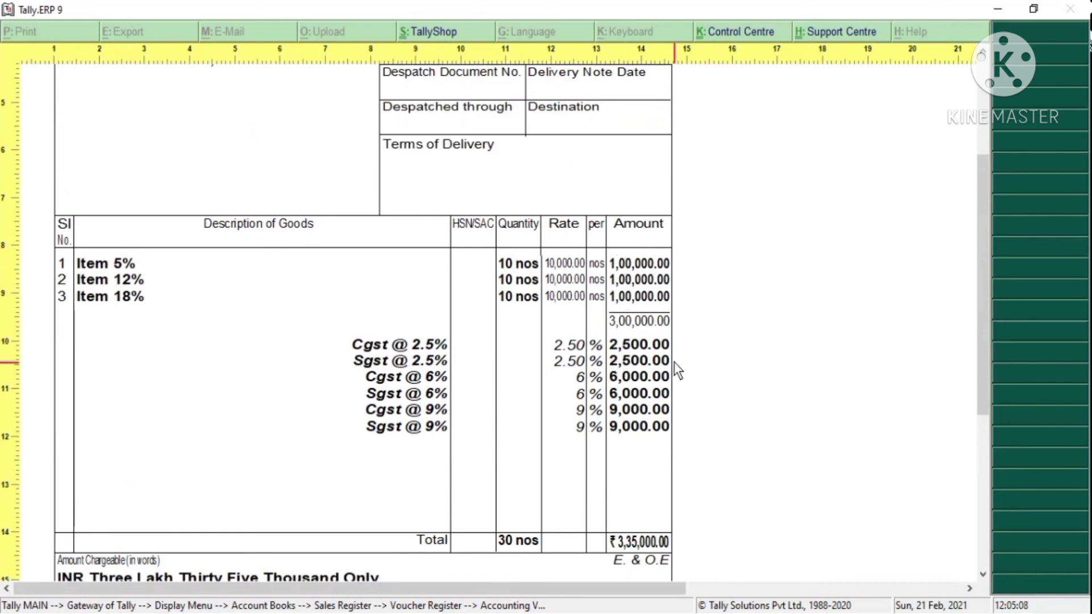
{"action": "key", "text": "Escape"}
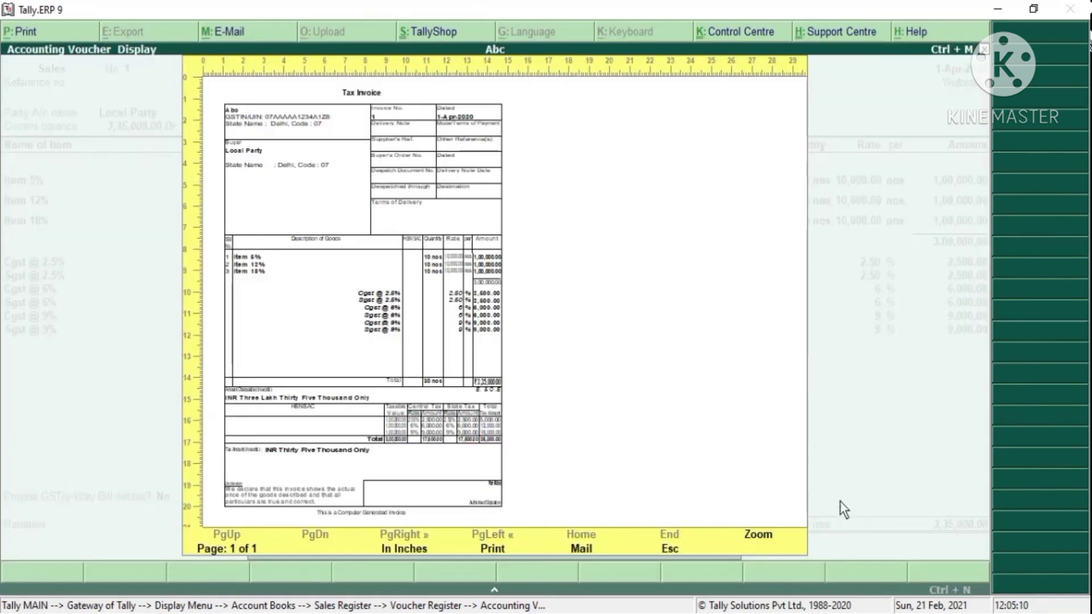
{"action": "key", "text": "Escape"}
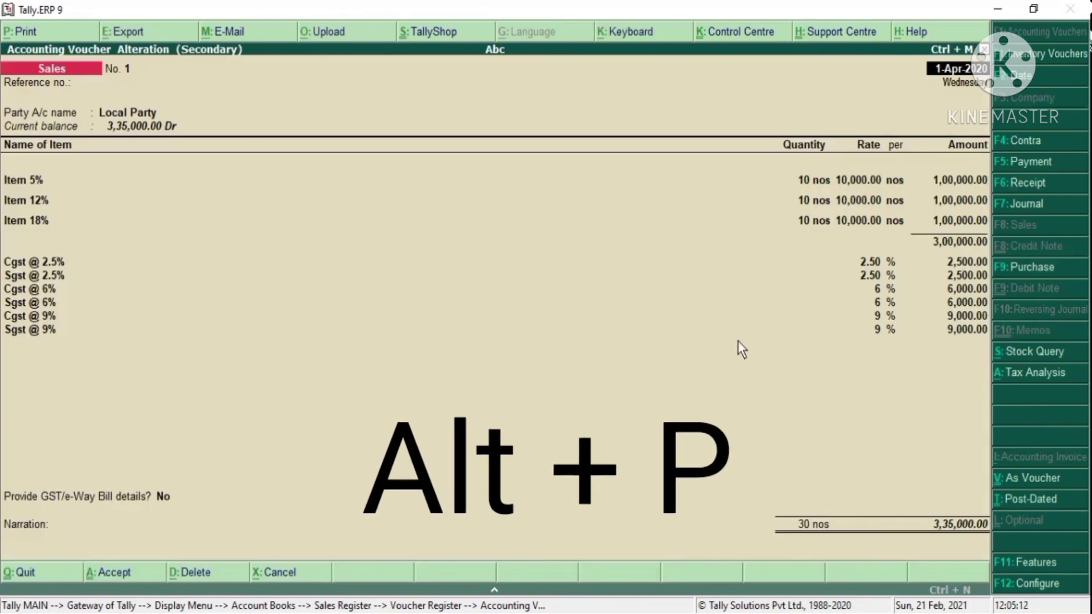
Configure the voucher's invoice printing to include item-wise GST details and save the print configuration.
{"action": "key", "text": "alt+p"}
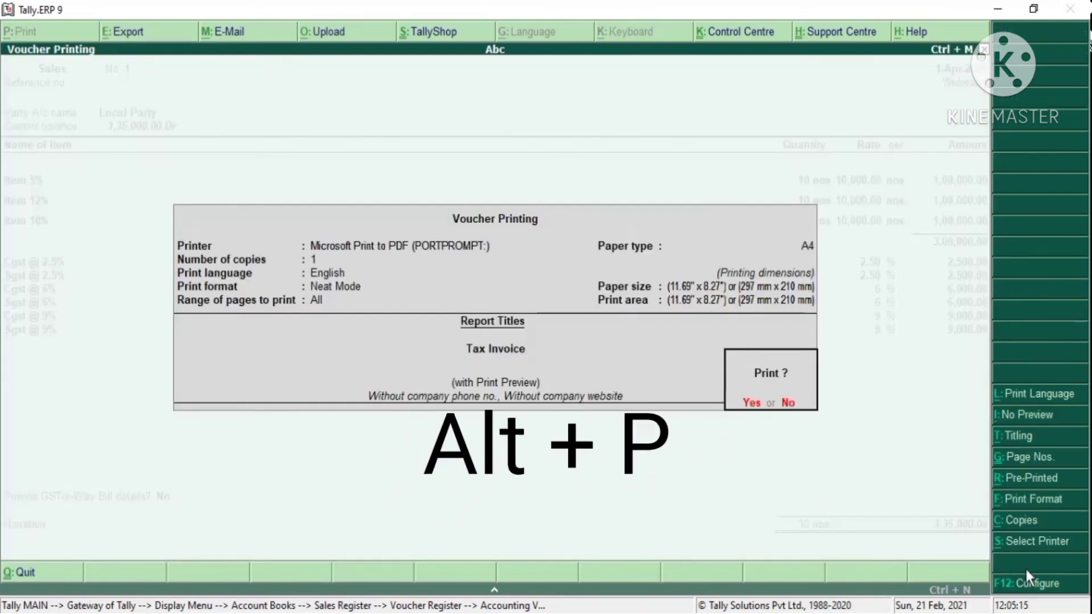
{"action": "left_click", "coordinate": [1039, 583]}
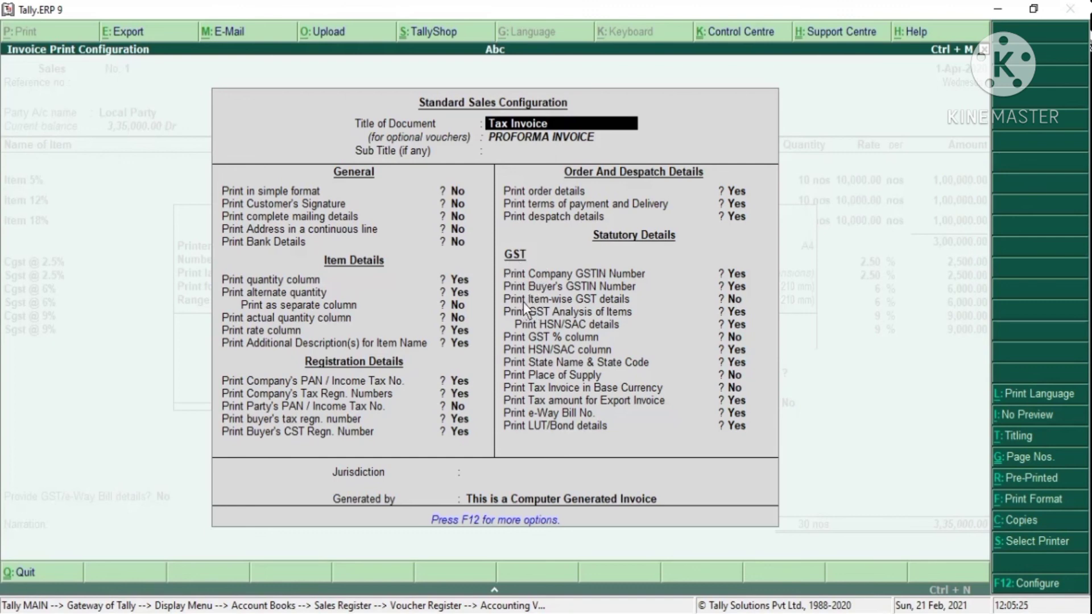
{"action": "left_click", "coordinate": [744, 300]}
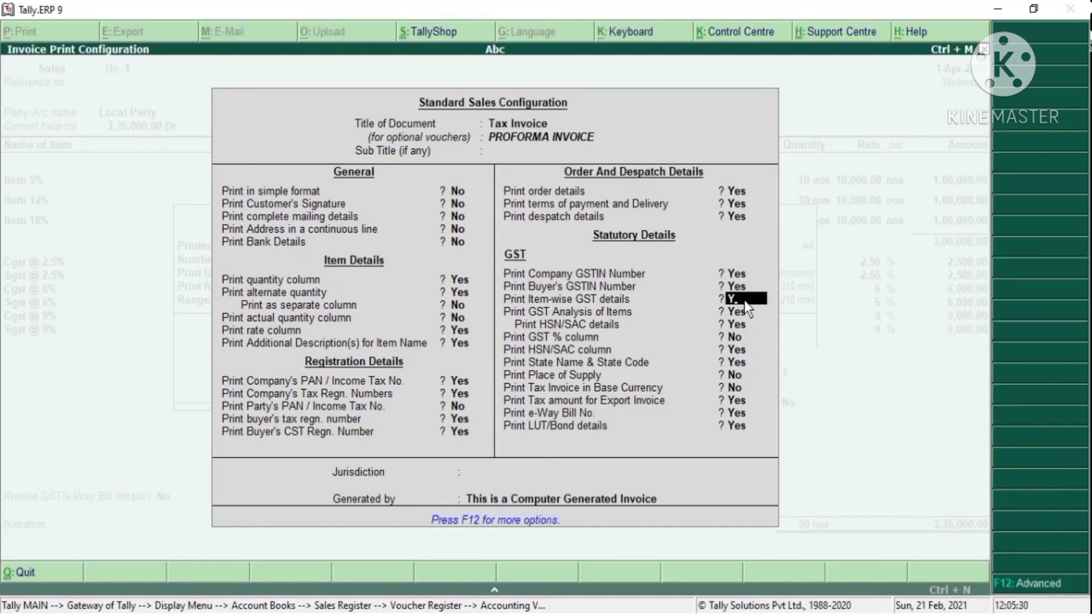
{"action": "type", "text": "Y"}
{"action": "key", "text": "Return"}
{"action": "key", "text": "ctrl+a"}
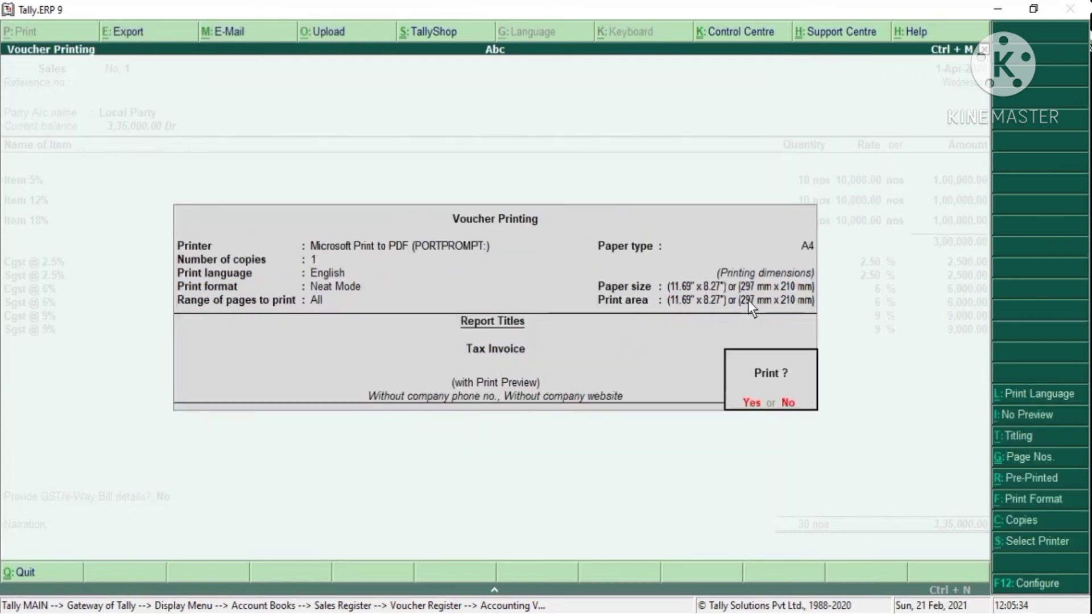
Preview the tax invoice again, examine its item-wise taxable value, central tax, state tax and total columns, and return to the voucher.
{"action": "left_click", "coordinate": [752, 403]}
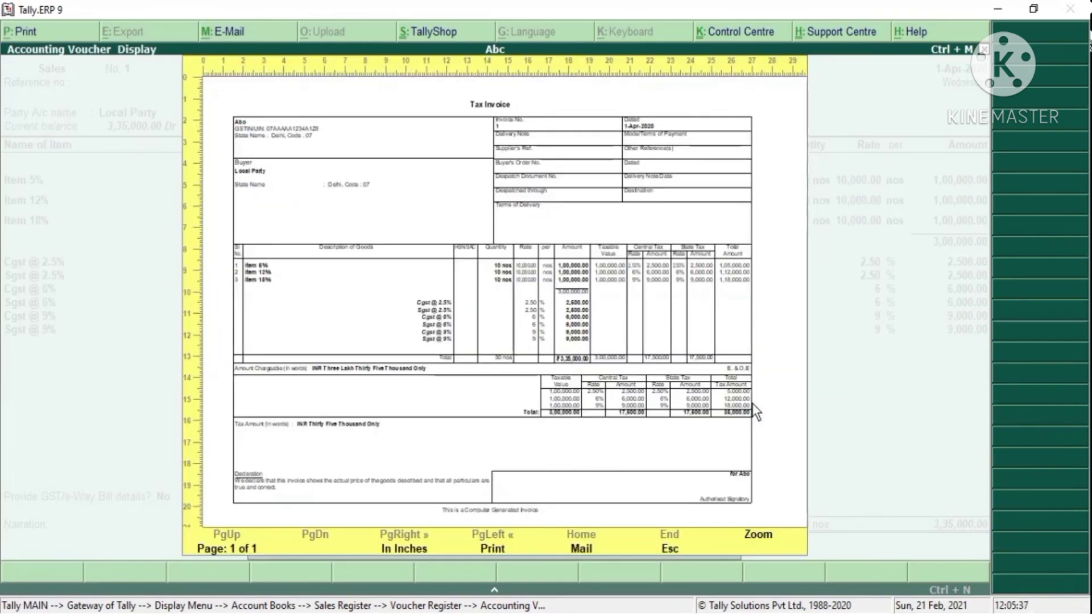
{"action": "left_click", "coordinate": [762, 533]}
{"action": "key", "text": "plus"}
{"action": "key", "text": "plus"}
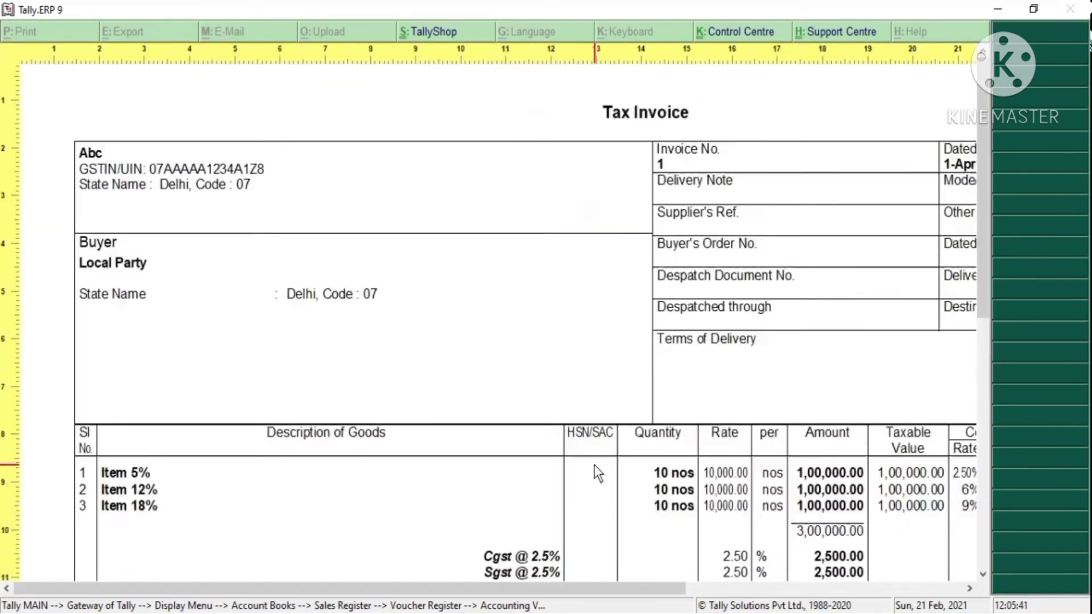
{"action": "scroll", "coordinate": [621, 559], "scroll_direction": "down", "scroll_amount": 2}
{"action": "left_click_drag", "start_coordinate": [571, 594], "coordinate": [720, 590]}
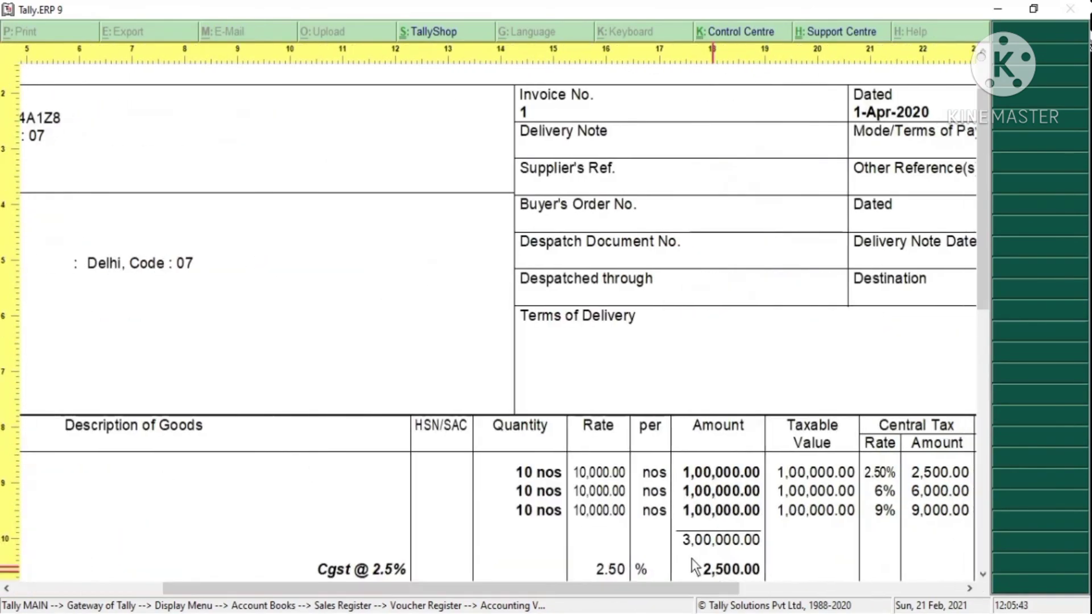
{"action": "scroll", "coordinate": [675, 466], "scroll_direction": "down", "scroll_amount": 1}
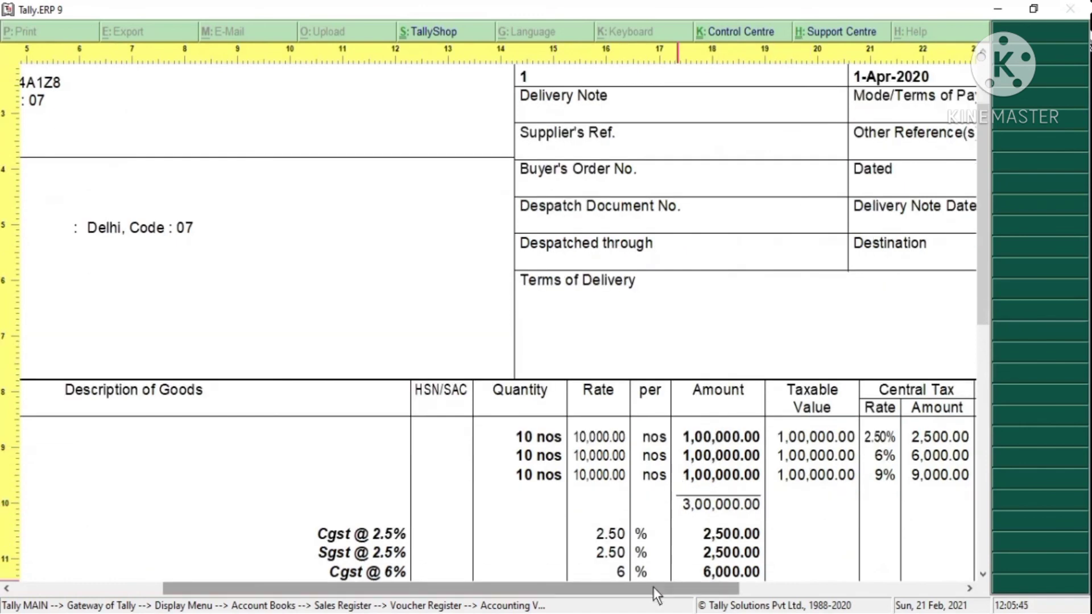
{"action": "left_click_drag", "start_coordinate": [653, 590], "coordinate": [782, 590]}
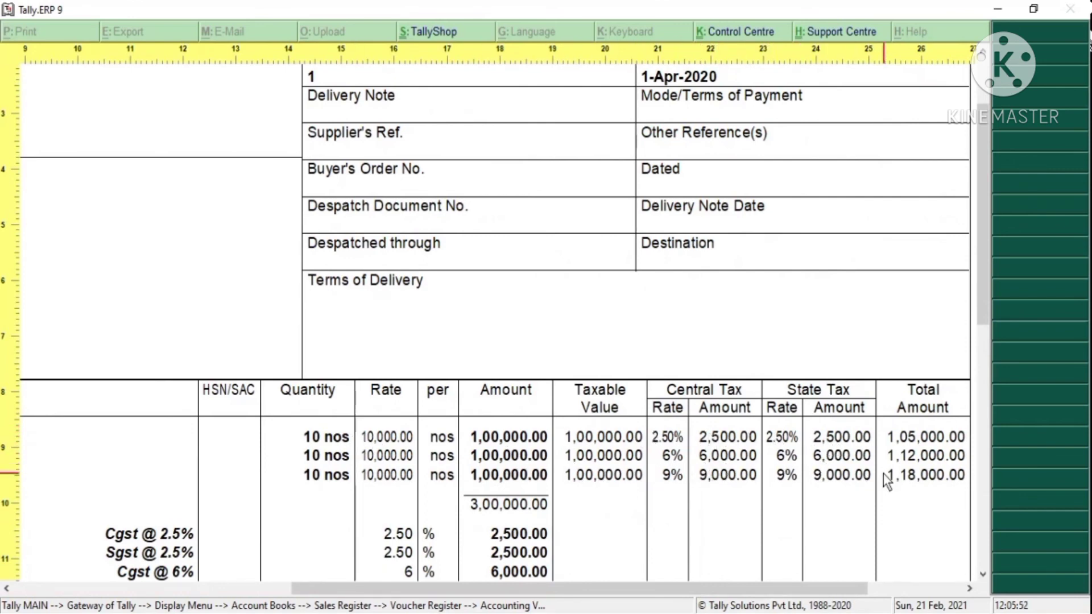
{"action": "scroll", "coordinate": [706, 449], "scroll_direction": "down", "scroll_amount": 2}
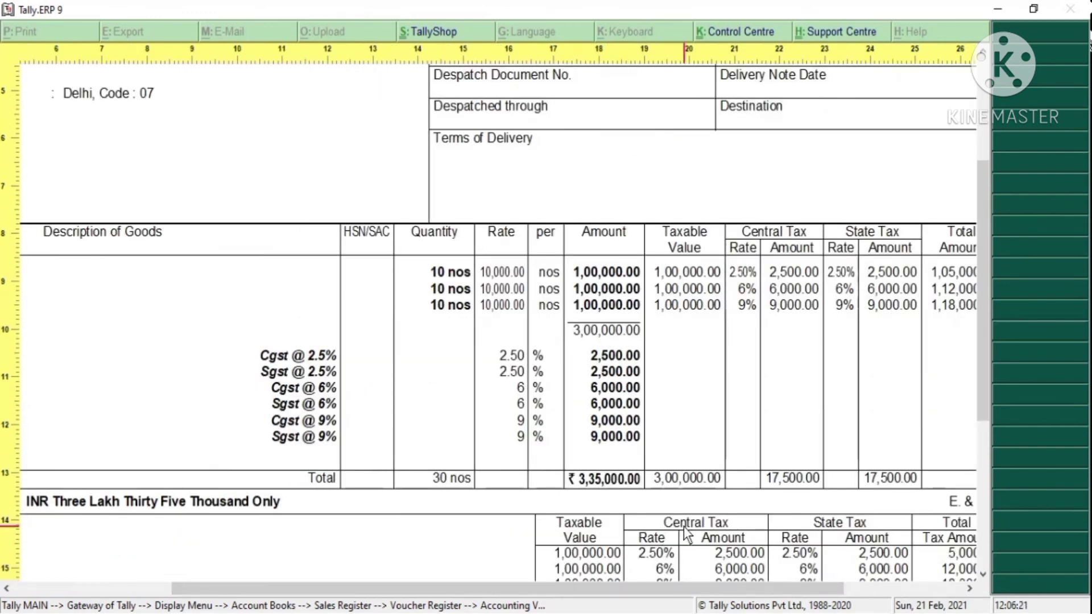
{"action": "left_click", "coordinate": [690, 496]}
{"action": "left_click", "coordinate": [690, 493]}
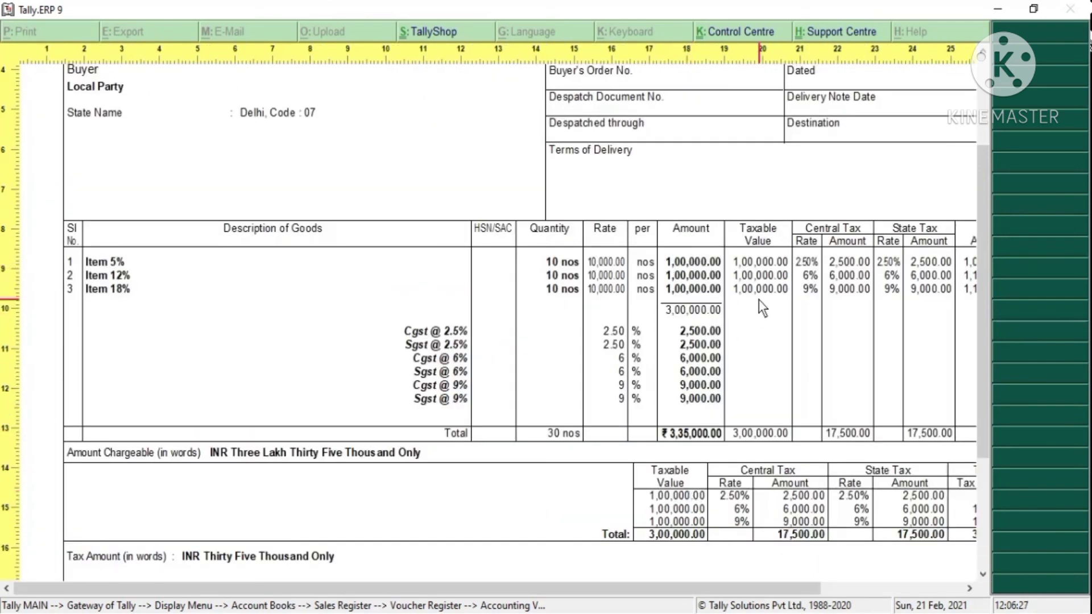
{"action": "left_click", "coordinate": [767, 464]}
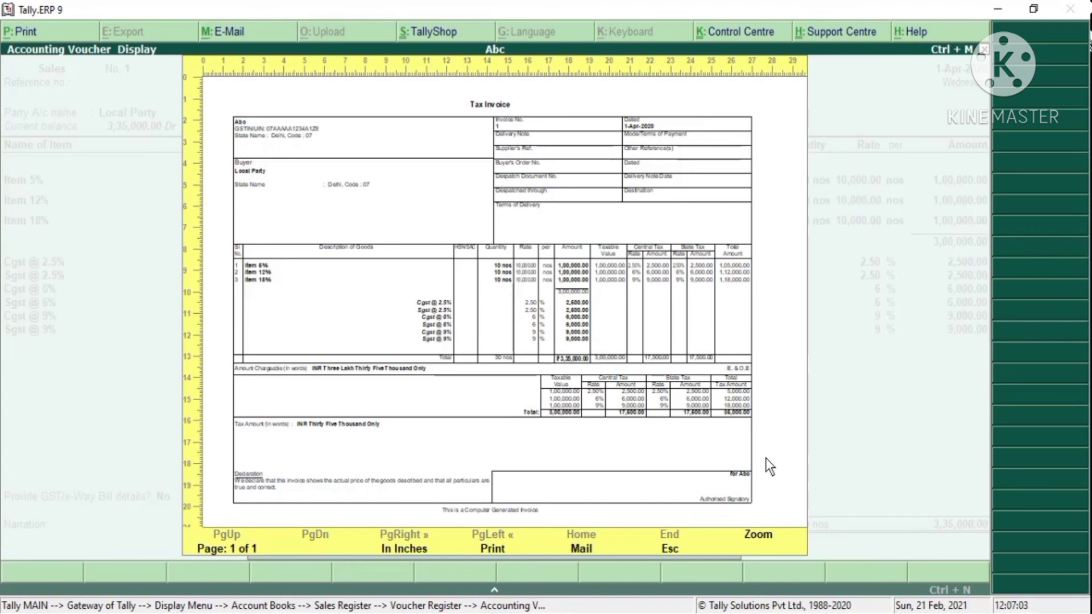
{"action": "key", "text": "Escape"}
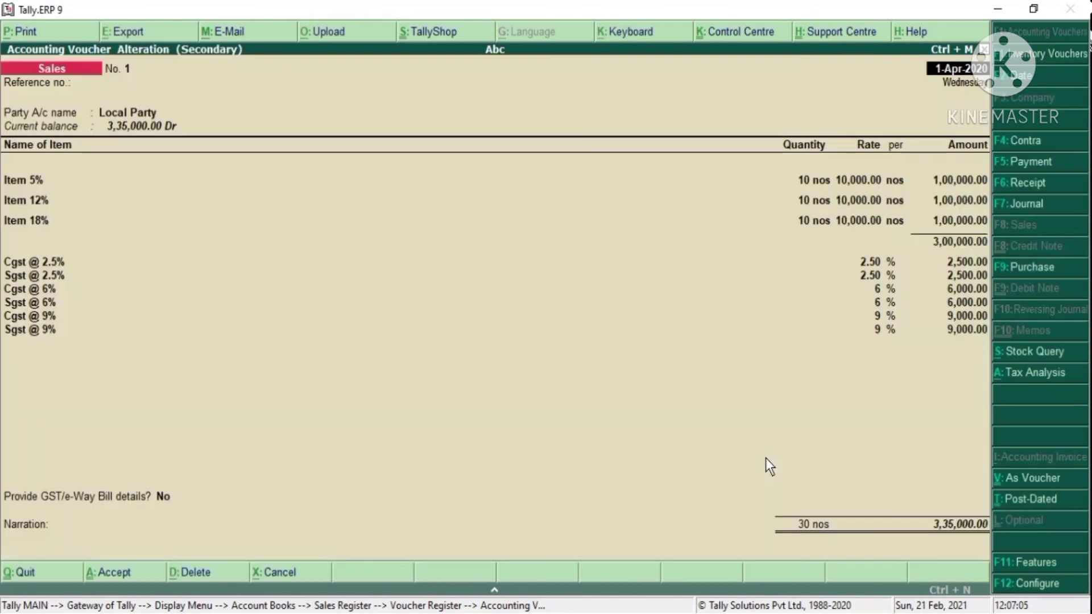